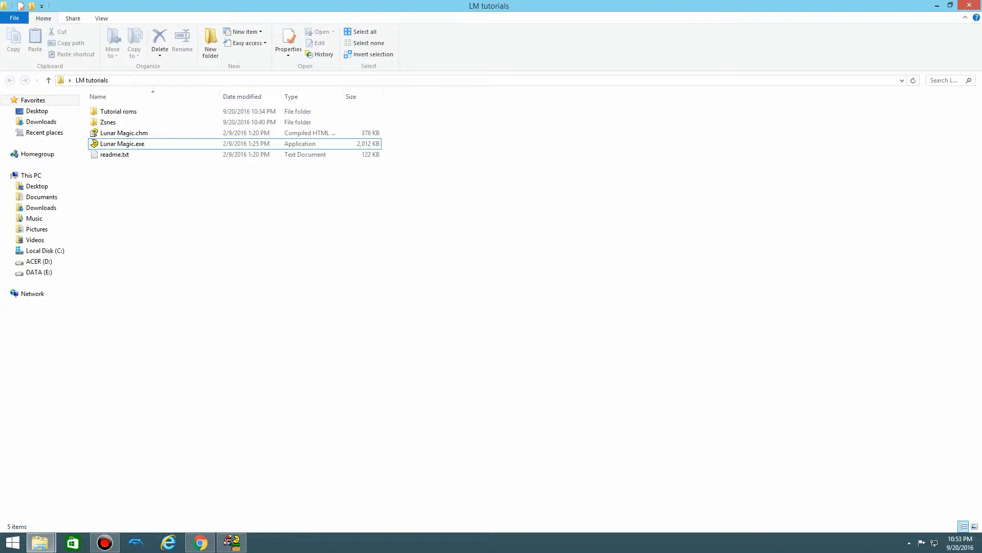
Step: Switch to Lunar Magic with level 105 open
{"action": "left_click", "coordinate": [231, 542]}
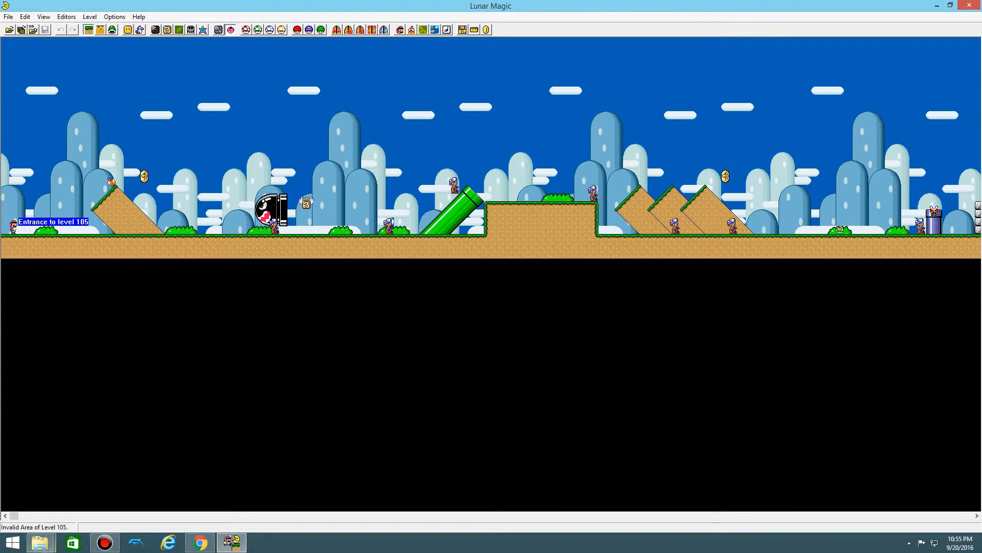
Step: In File Explorer, look through the Tutorial roms folder and its Tutorial 1 subfolder, and return to the LM tutorials folder
{"action": "left_click", "coordinate": [40, 542]}
{"action": "left_click", "coordinate": [67, 490]}
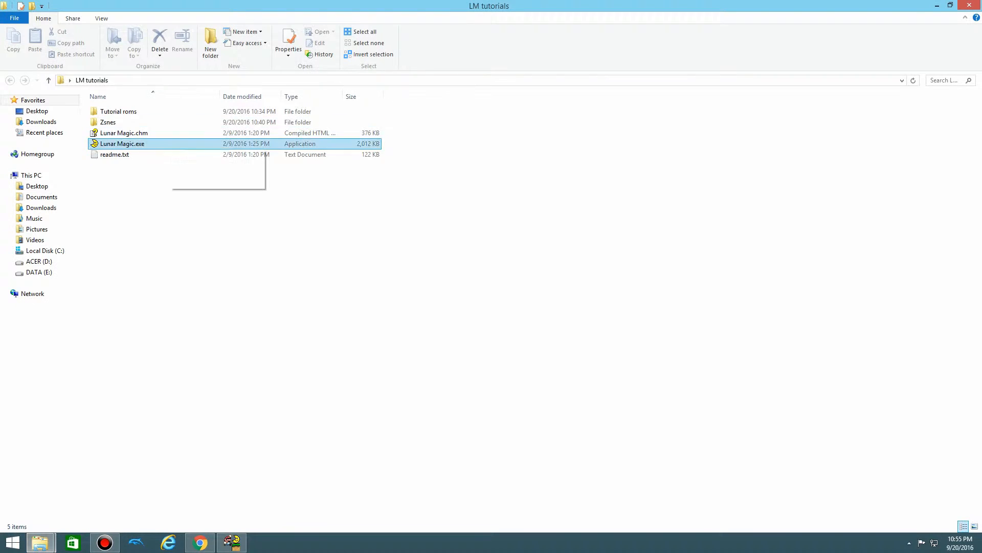
{"action": "double_click", "coordinate": [118, 111]}
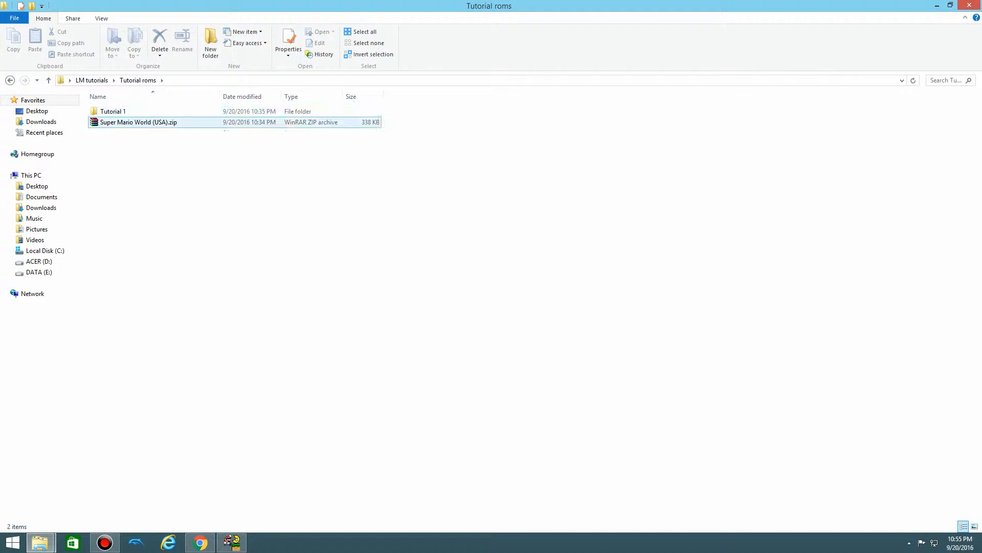
{"action": "left_click_drag", "start_coordinate": [207, 145], "coordinate": [95, 119]}
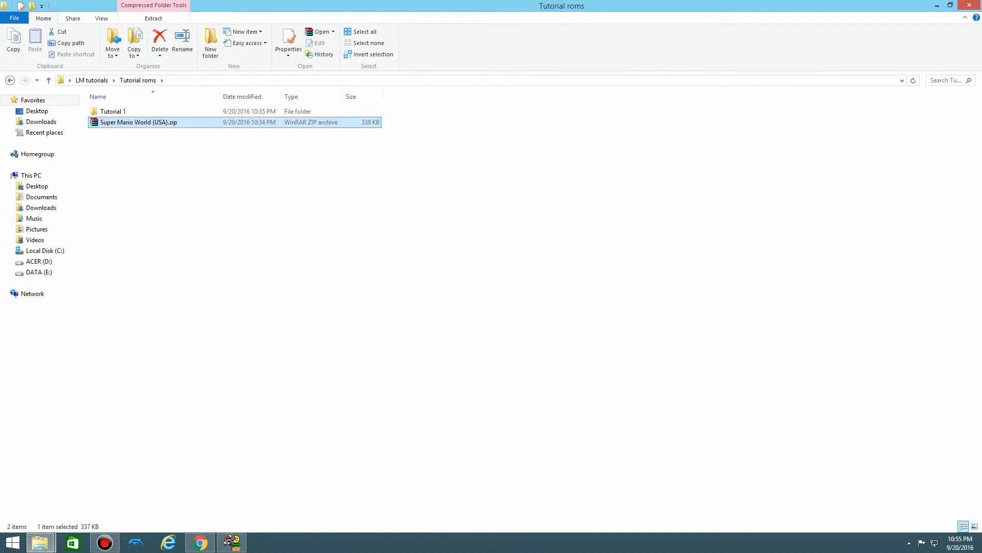
{"action": "left_click", "coordinate": [204, 159]}
{"action": "left_click_drag", "start_coordinate": [564, 162], "coordinate": [81, 118]}
{"action": "double_click", "coordinate": [113, 111]}
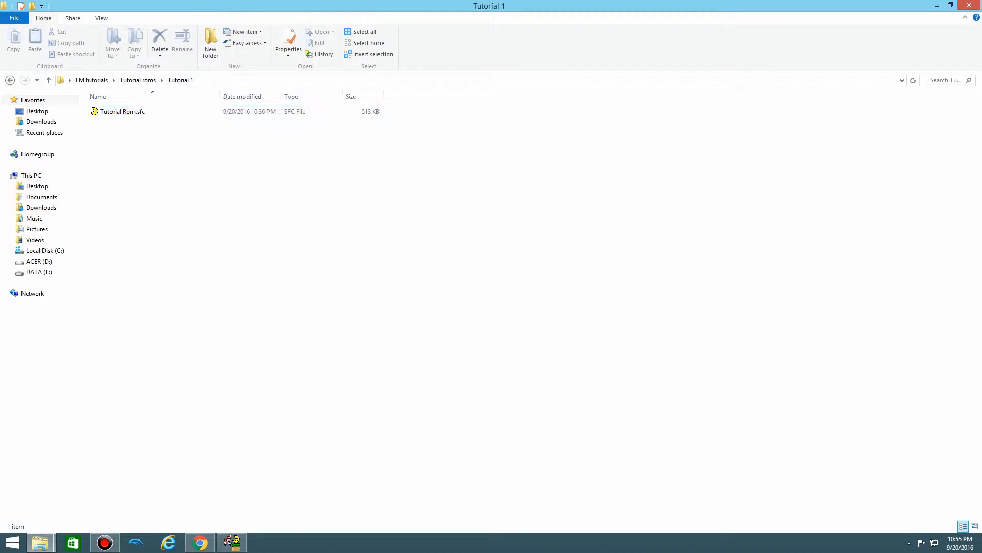
{"action": "left_click", "coordinate": [138, 80]}
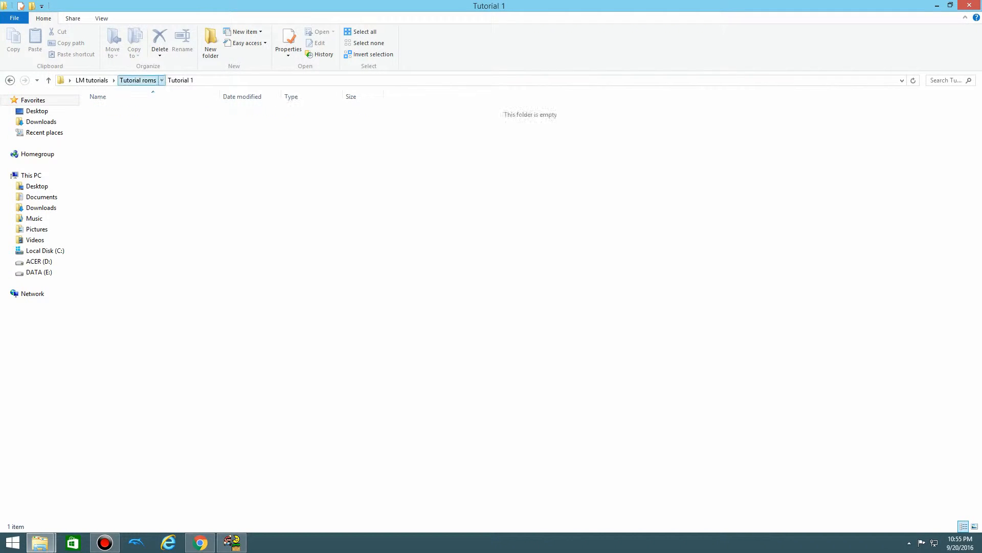
{"action": "left_click", "coordinate": [92, 80]}
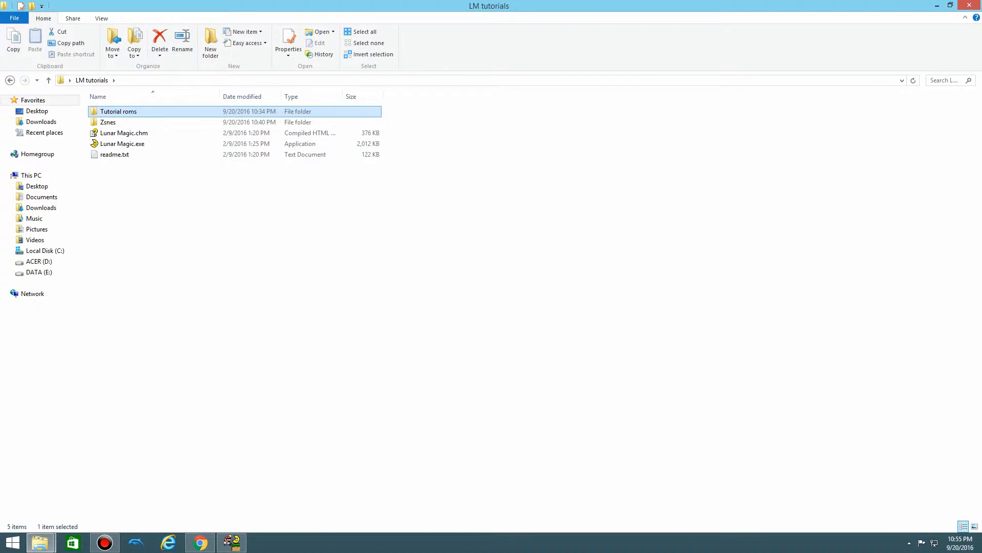
Step: Switch back to Lunar Magic, box-select the layer 1 objects across the start of level 105, and clear the selection
{"action": "mouse_move", "coordinate": [232, 543]}
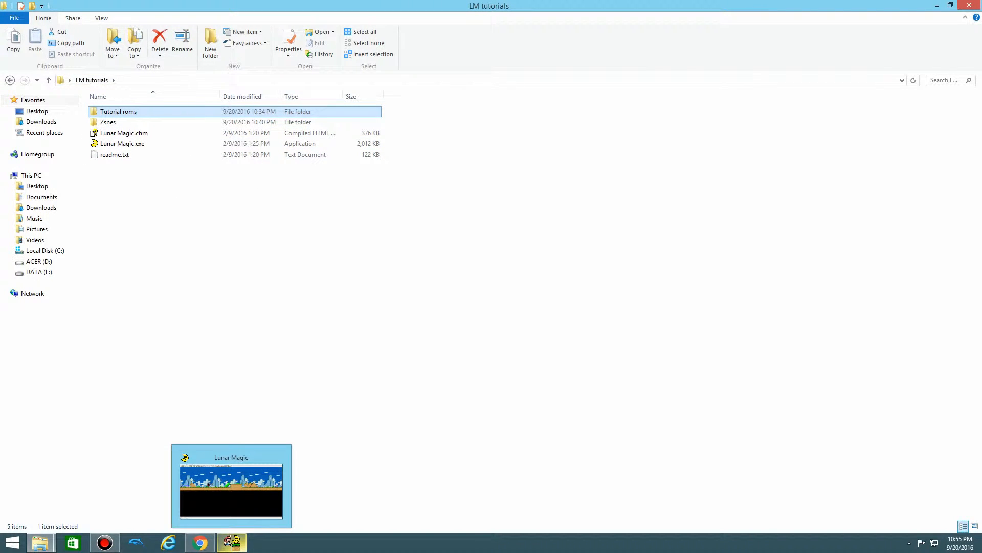
{"action": "left_click", "coordinate": [231, 486]}
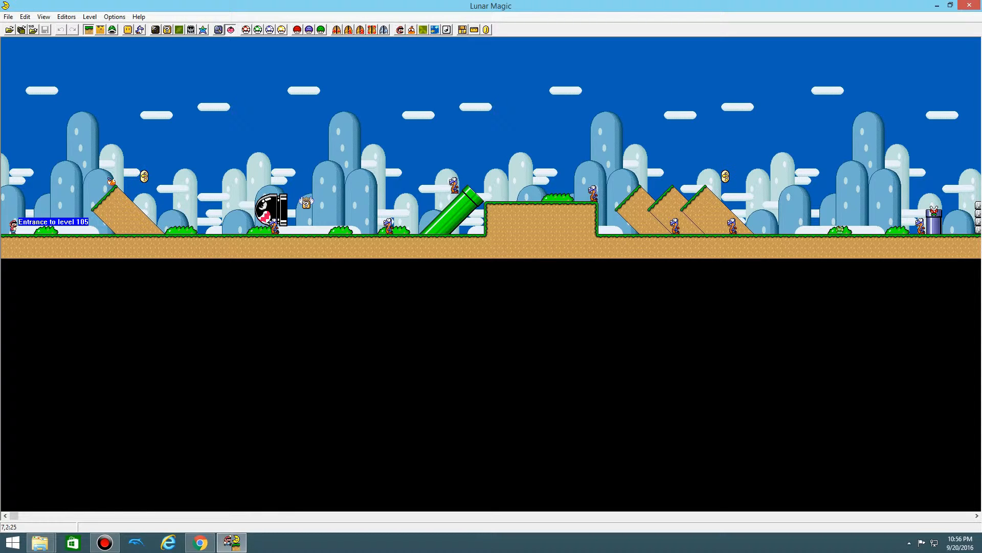
{"action": "left_click_drag", "start_coordinate": [94, 90], "coordinate": [869, 129]}
{"action": "left_click_drag", "start_coordinate": [62, 147], "coordinate": [71, 154]}
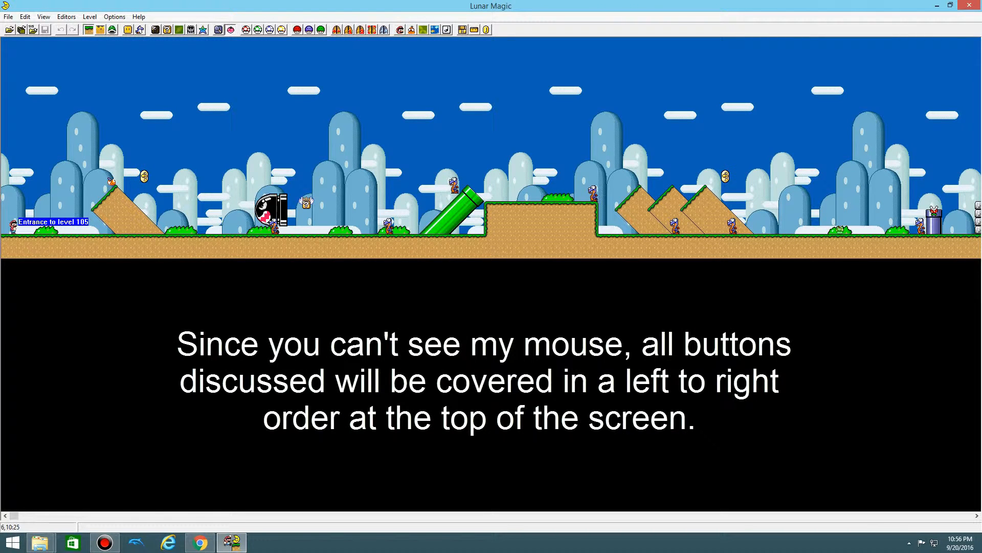
{"action": "left_click_drag", "start_coordinate": [50, 119], "coordinate": [910, 266]}
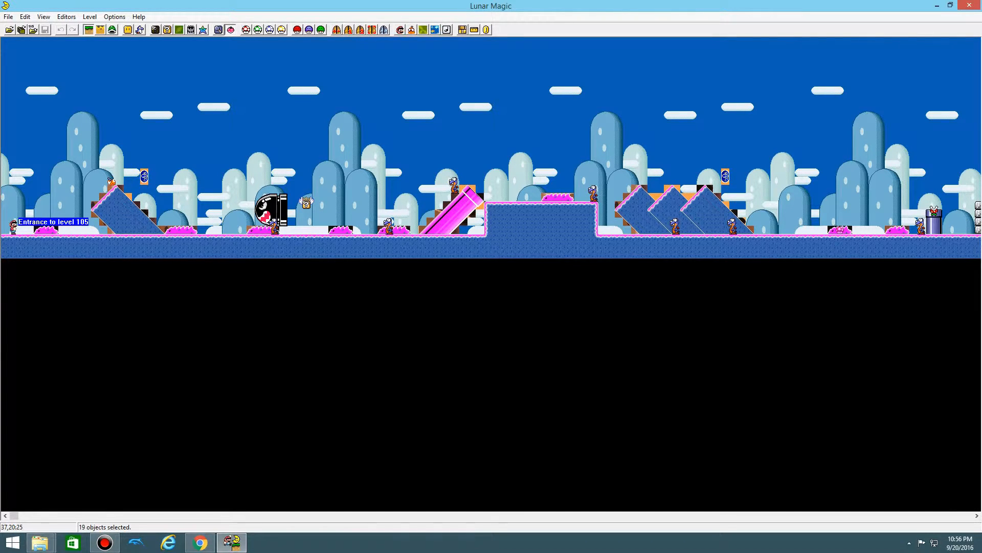
{"action": "left_click", "coordinate": [169, 139]}
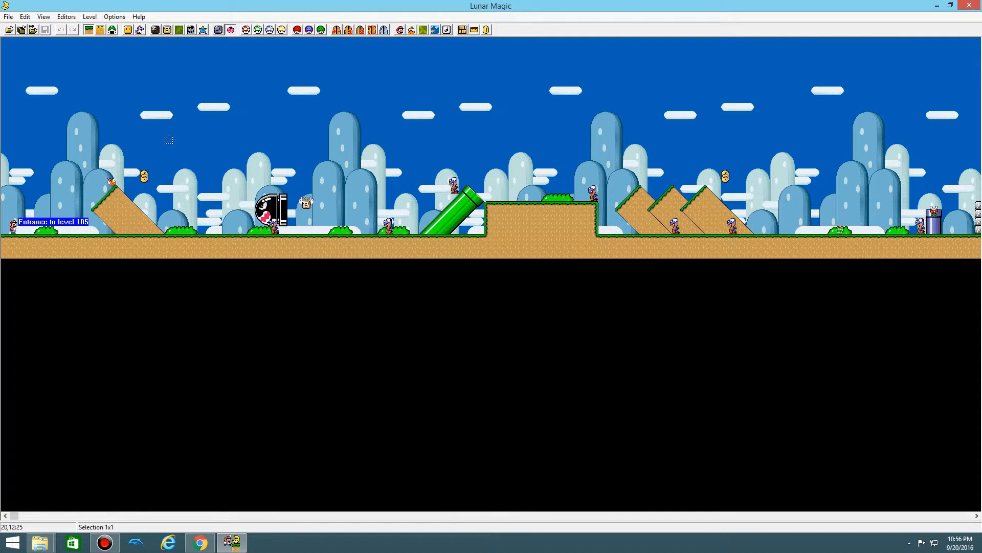
Step: Box-select the raised layer 1 objects from the level's start to the midway entrance, and deselect them
{"action": "left_click_drag", "start_coordinate": [169, 139], "coordinate": [592, 139]}
{"action": "left_click_drag", "start_coordinate": [30, 181], "coordinate": [965, 271]}
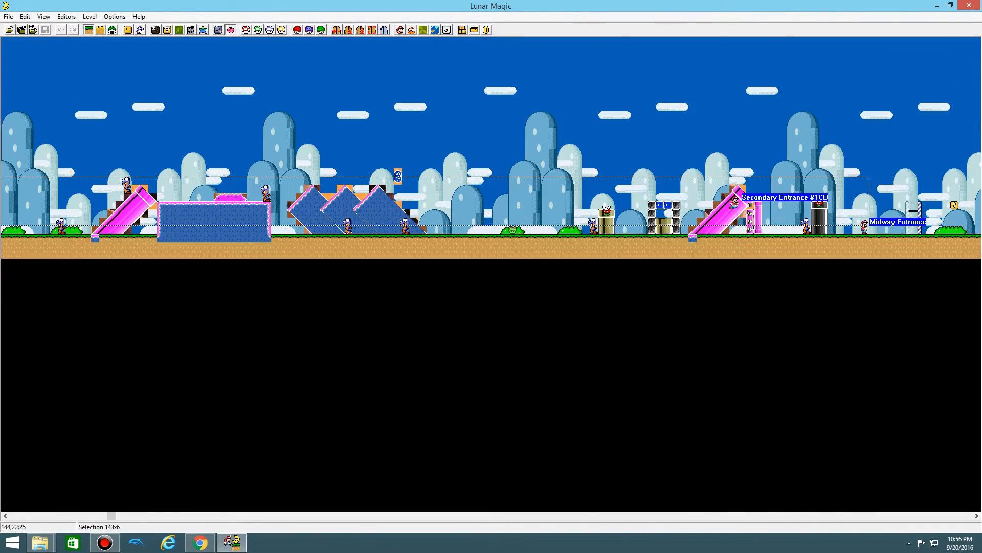
{"action": "left_click_drag", "start_coordinate": [852, 97], "coordinate": [965, 138]}
{"action": "left_click_drag", "start_coordinate": [819, 122], "coordinate": [13, 283]}
{"action": "left_click", "coordinate": [160, 188]}
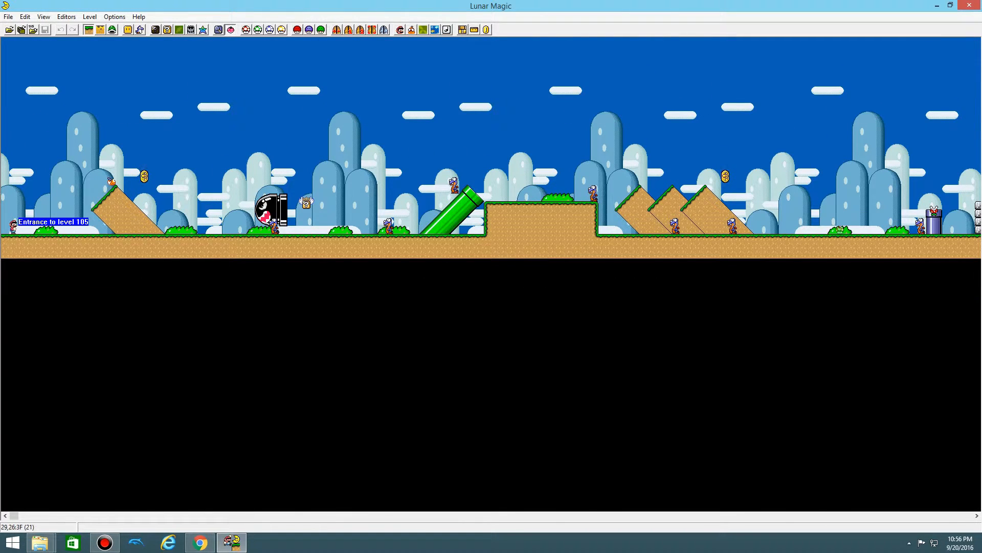
Step: Examine the level from its start to beyond the midway entrance, and return to the start
{"action": "left_click_drag", "start_coordinate": [488, 147], "coordinate": [976, 174]}
{"action": "left_click", "coordinate": [798, 180]}
{"action": "left_click", "coordinate": [733, 205]}
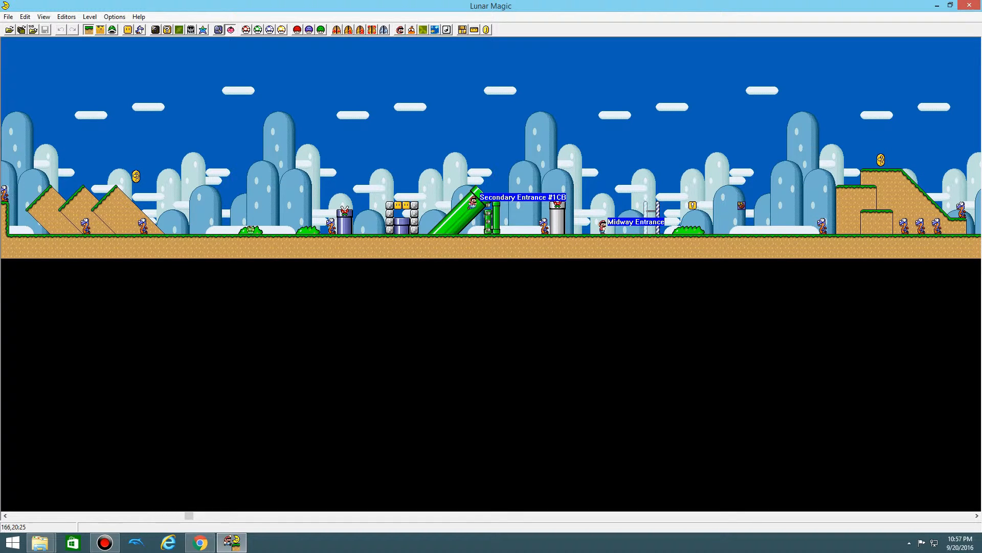
{"action": "left_click_drag", "start_coordinate": [774, 222], "coordinate": [947, 225]}
{"action": "left_click", "coordinate": [921, 143]}
{"action": "left_click_drag", "start_coordinate": [881, 115], "coordinate": [628, 180]}
{"action": "left_click_drag", "start_coordinate": [365, 90], "coordinate": [479, 66]}
{"action": "left_click", "coordinate": [475, 66]}
{"action": "left_click_drag", "start_coordinate": [145, 131], "coordinate": [4, 132]}
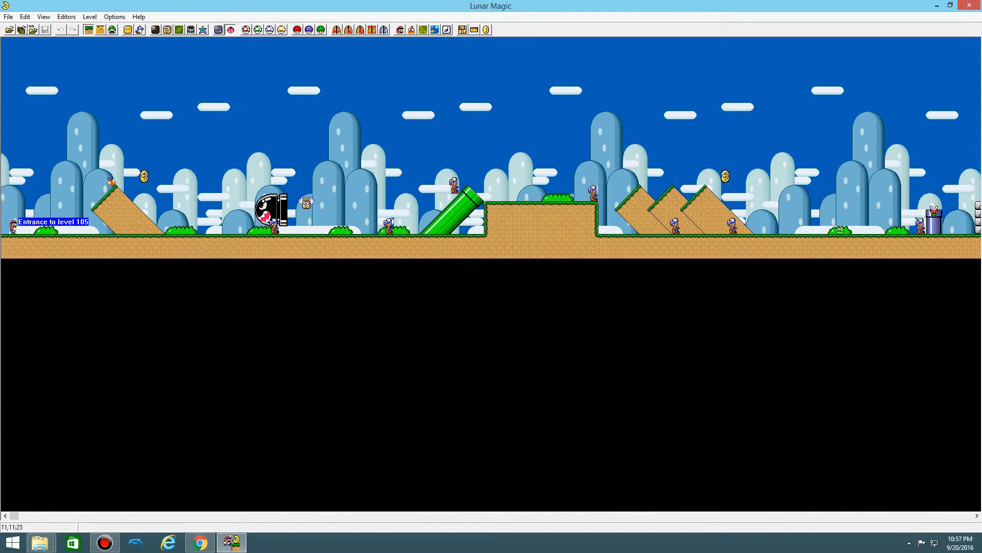
Step: Enable sprite editing mode and box-select groups of sprites near the level's start, deselecting them after each try
{"action": "left_click", "coordinate": [112, 29]}
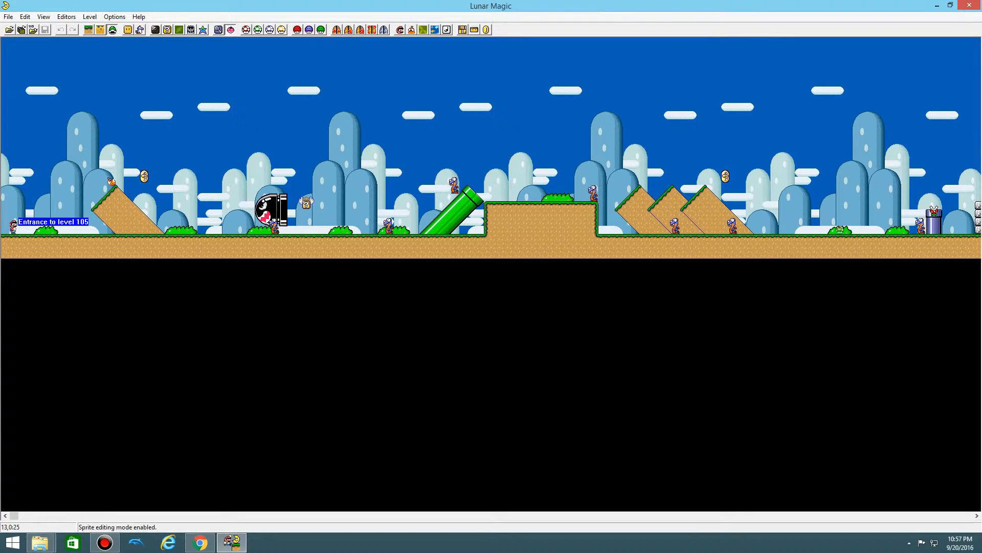
{"action": "left_click_drag", "start_coordinate": [50, 106], "coordinate": [958, 283]}
{"action": "left_click_drag", "start_coordinate": [301, 214], "coordinate": [4, 179]}
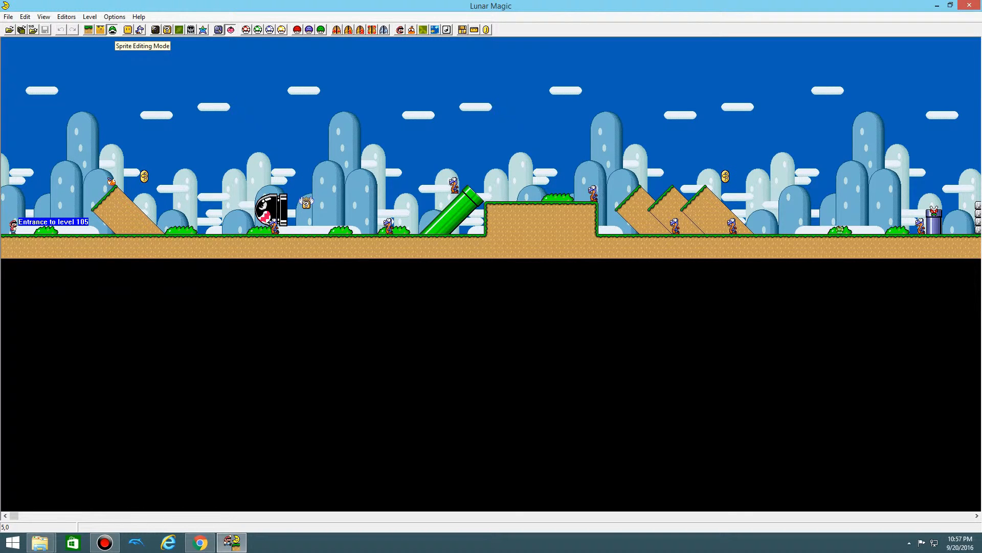
{"action": "left_click_drag", "start_coordinate": [112, 116], "coordinate": [654, 329]}
{"action": "left_click", "coordinate": [717, 336]}
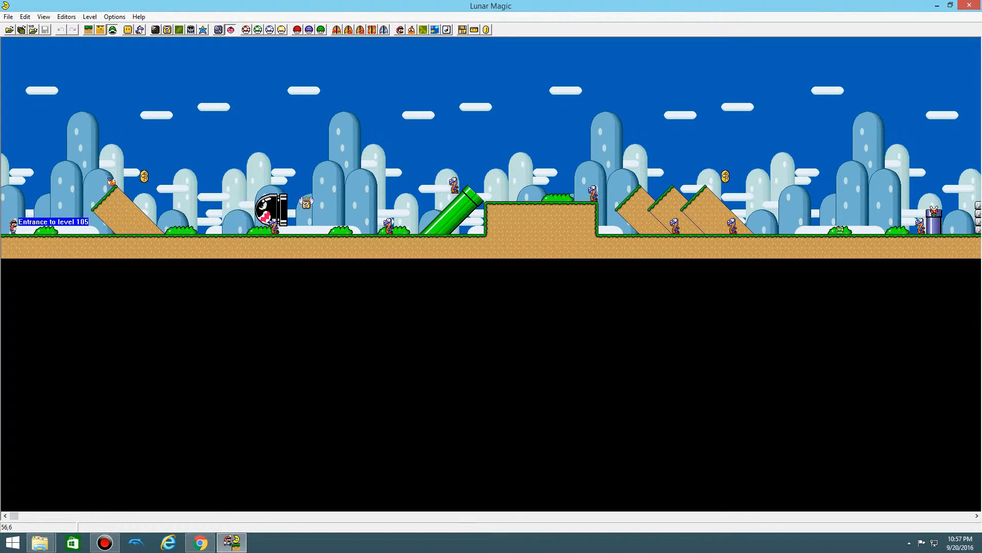
{"action": "left_click_drag", "start_coordinate": [82, 152], "coordinate": [148, 266]}
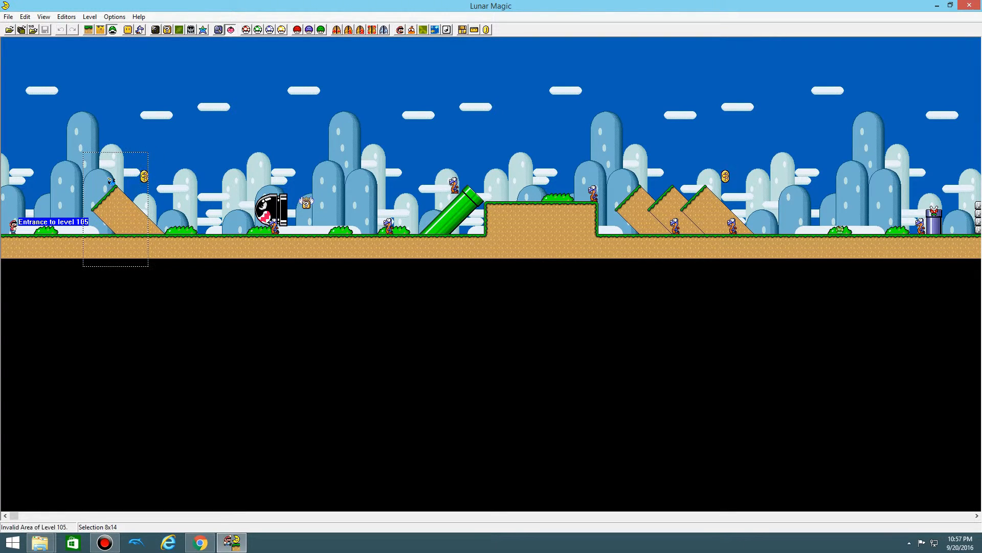
{"action": "left_click_drag", "start_coordinate": [87, 262], "coordinate": [79, 254]}
{"action": "left_click", "coordinate": [152, 214]}
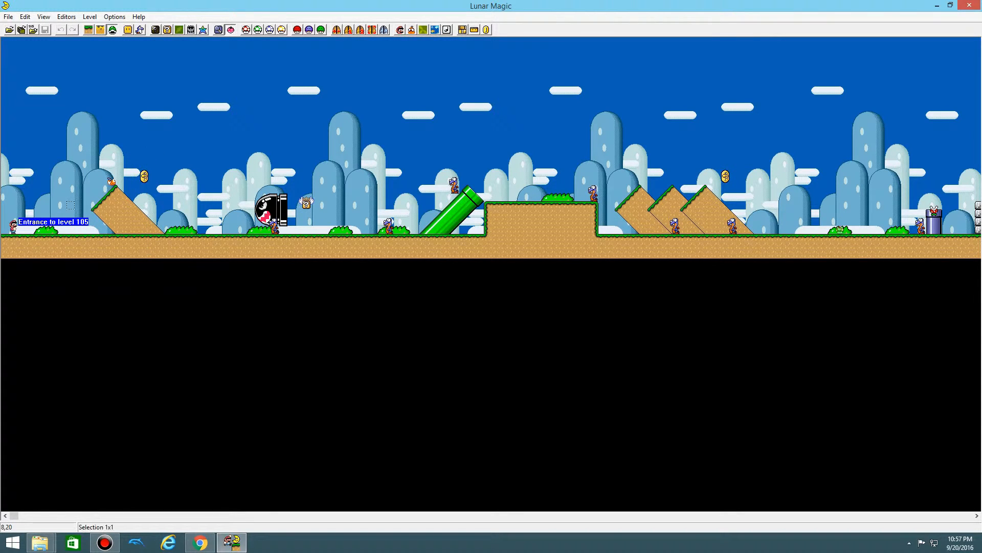
{"action": "left_click_drag", "start_coordinate": [101, 170], "coordinate": [735, 237]}
{"action": "left_click", "coordinate": [749, 148]}
Step: Open the Add Objects window for a look and close it again
{"action": "left_click", "coordinate": [128, 29]}
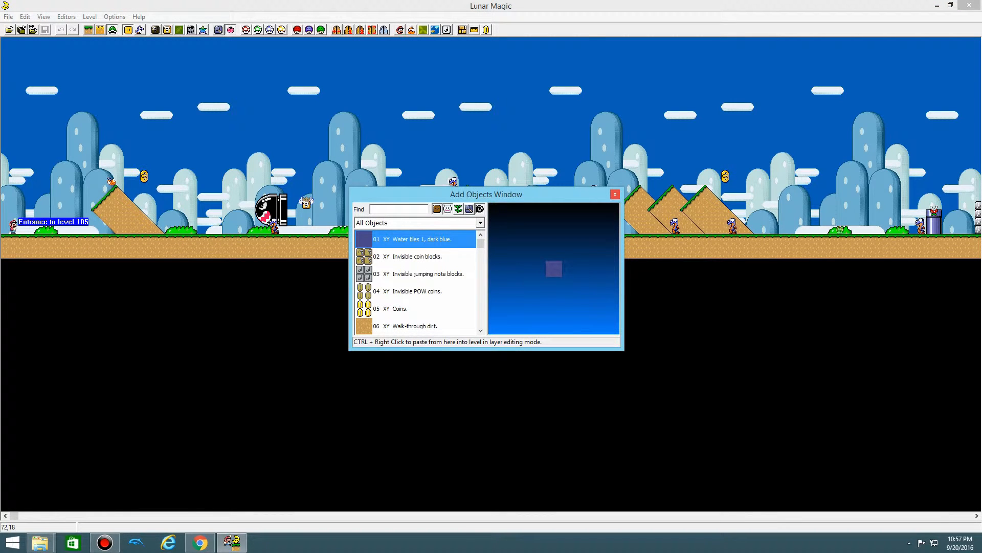
{"action": "left_click", "coordinate": [615, 194]}
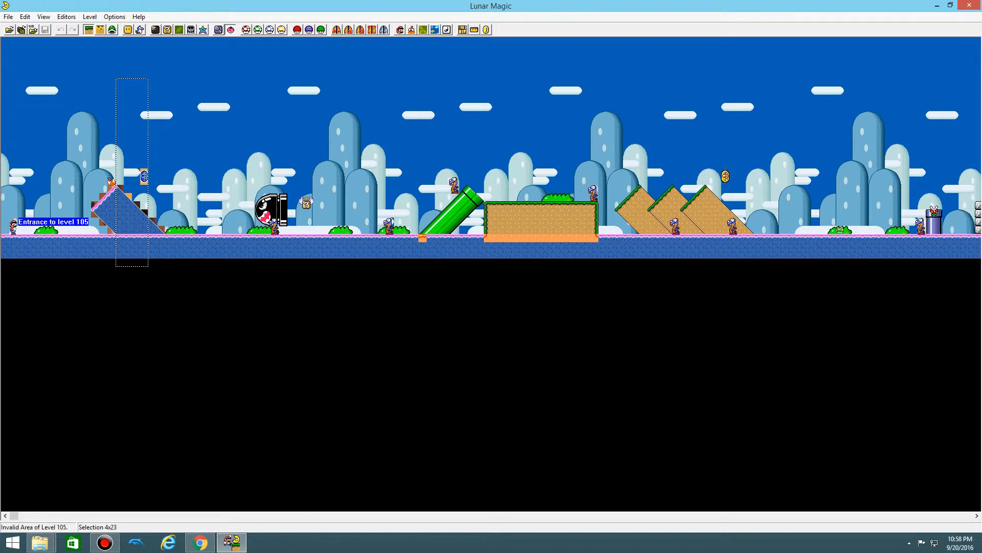
Step: Enable sprite editing mode again, box-select the sprites from the first slope to the second set of slopes, and deselect them
{"action": "left_click", "coordinate": [113, 29]}
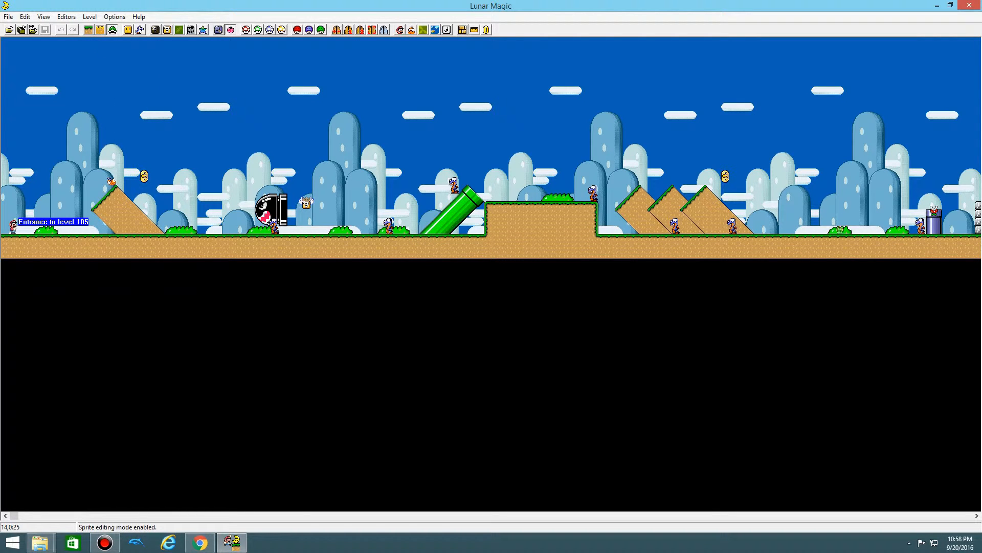
{"action": "left_click_drag", "start_coordinate": [95, 107], "coordinate": [695, 235]}
{"action": "left_click", "coordinate": [317, 81]}
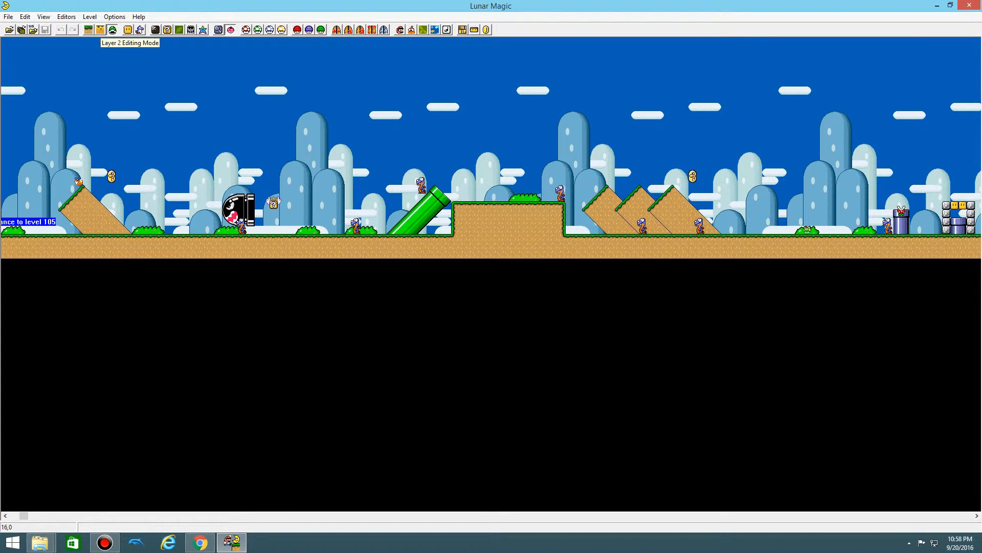
Step: Try Layer 2 editing mode, and box-select and release the layer 1 slope, coin and diagonal pipe near the level's start
{"action": "left_click", "coordinate": [100, 30]}
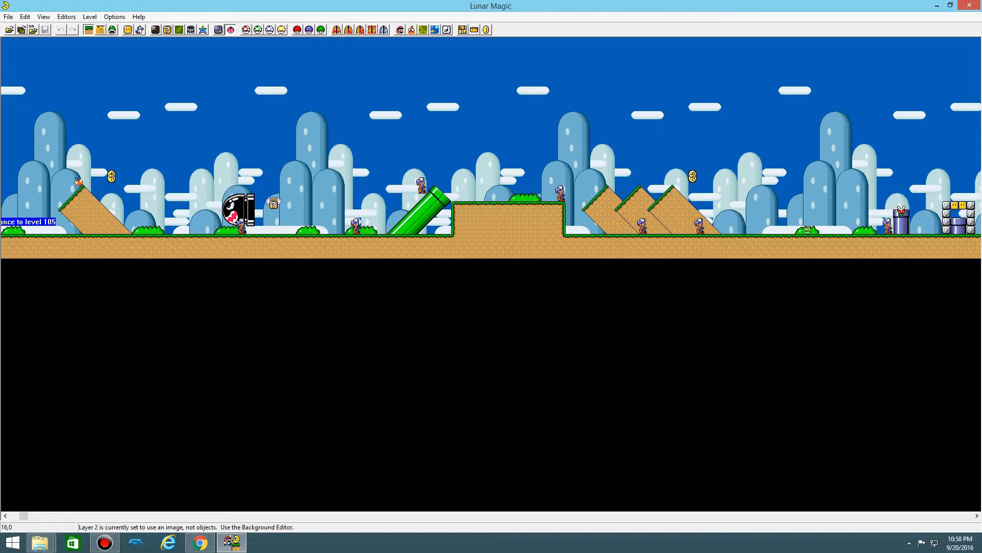
{"action": "left_click_drag", "start_coordinate": [88, 95], "coordinate": [3, 219]}
{"action": "left_click", "coordinate": [134, 92]}
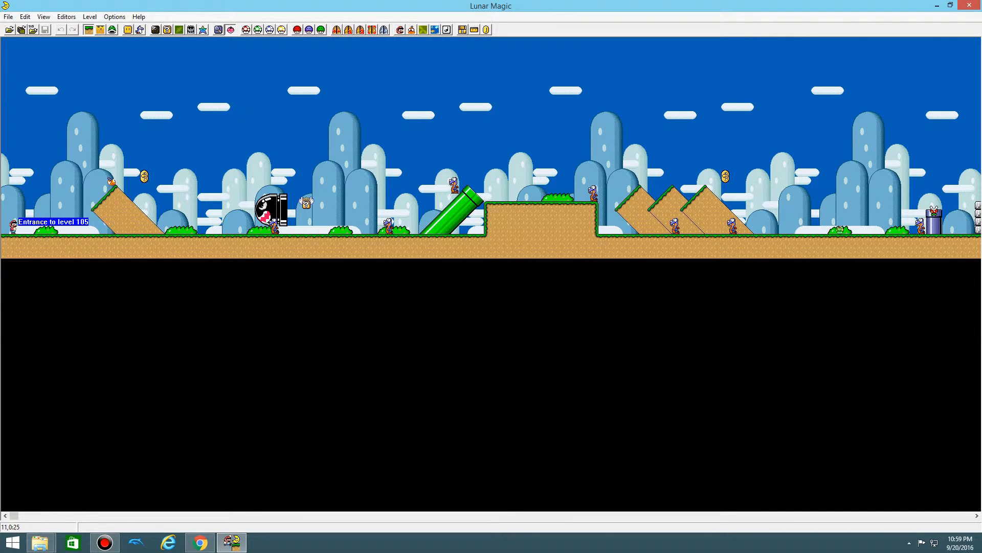
{"action": "left_click_drag", "start_coordinate": [49, 71], "coordinate": [560, 189]}
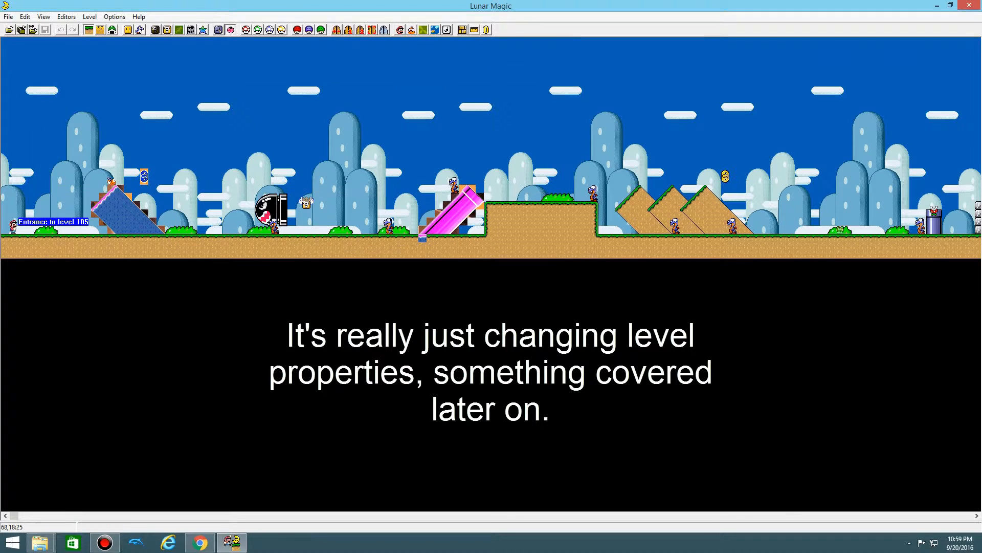
{"action": "left_click", "coordinate": [839, 197]}
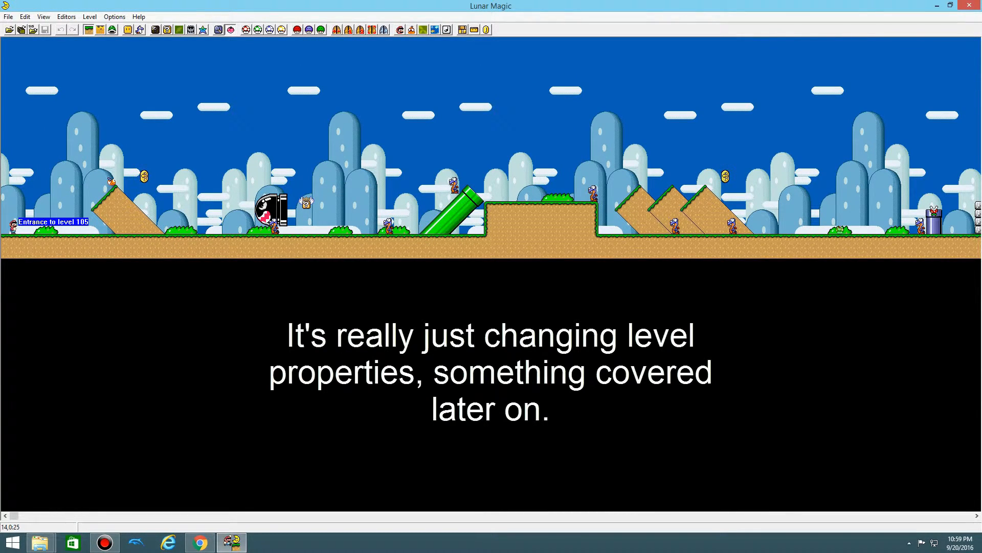
Step: Open the Add Objects window and move it over the start of the level
{"action": "left_click", "coordinate": [128, 29]}
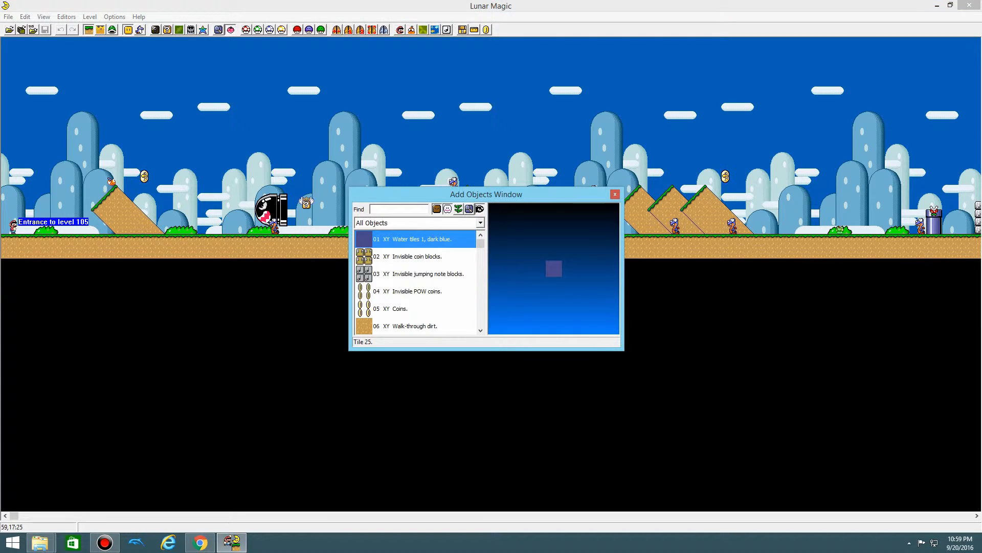
{"action": "left_click_drag", "start_coordinate": [486, 194], "coordinate": [159, 58]}
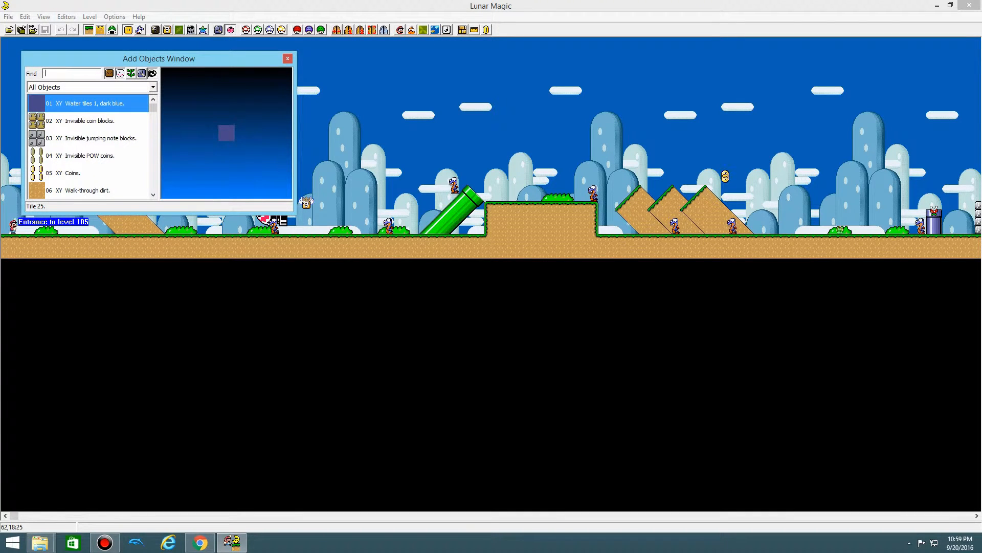
Step: Limit the object list to Standard Objects, browse down to the pipe entries, and return to the beginning of the list
{"action": "left_click", "coordinate": [152, 87]}
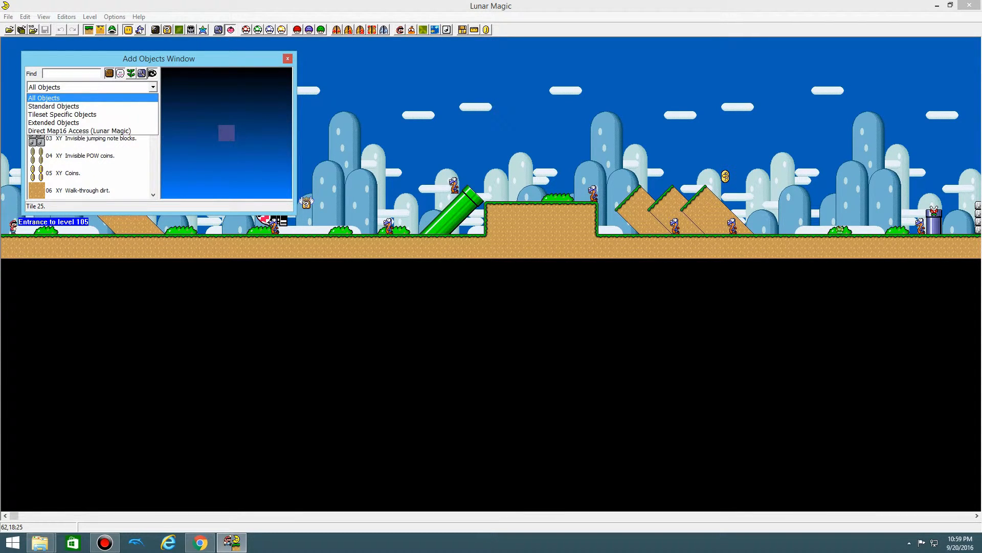
{"action": "left_click", "coordinate": [76, 106]}
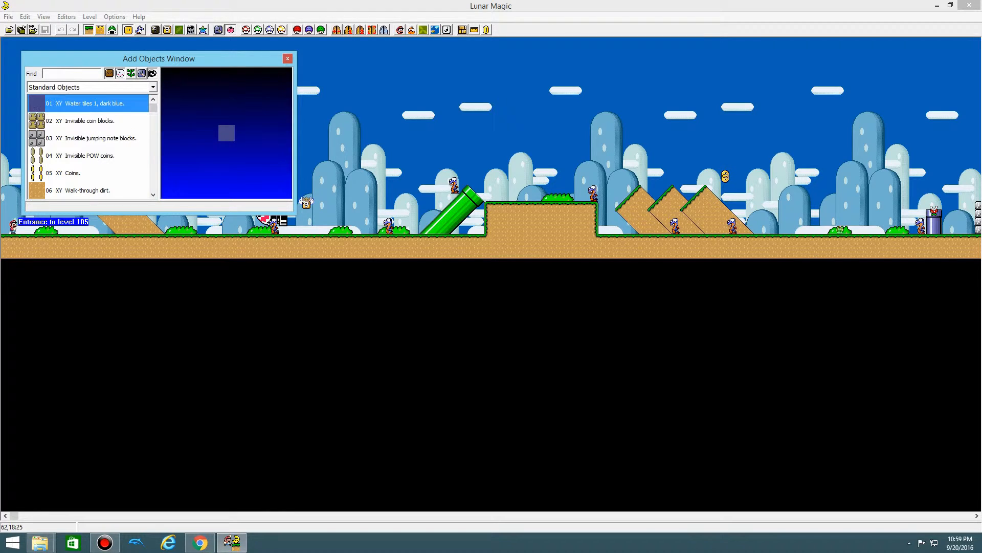
{"action": "scroll", "coordinate": [89, 147], "scroll_direction": "down", "scroll_amount": 8}
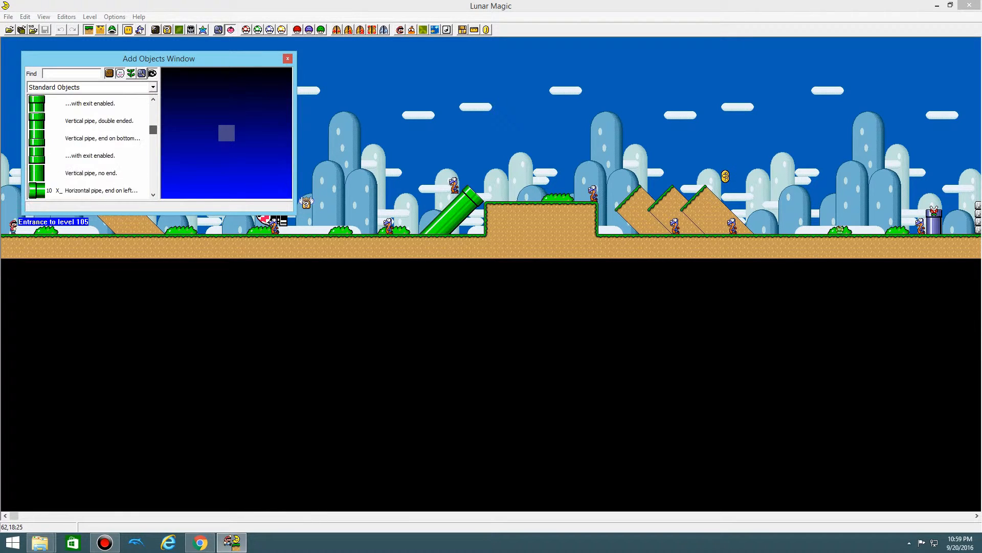
{"action": "left_click_drag", "start_coordinate": [153, 153], "coordinate": [153, 106]}
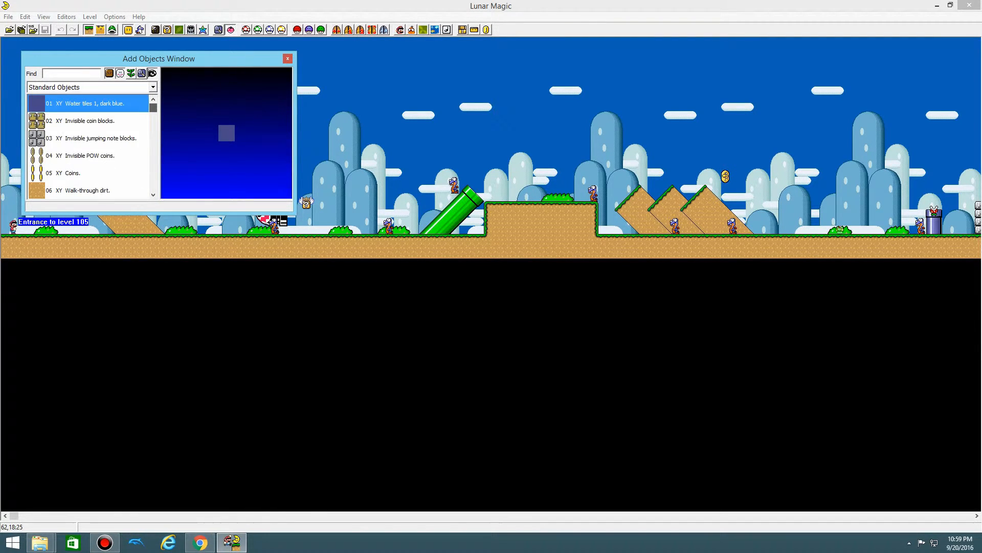
Step: Preview the standard object entries in turn, from water tiles and invisible blocks through POW coins to Coins
{"action": "left_click", "coordinate": [89, 121]}
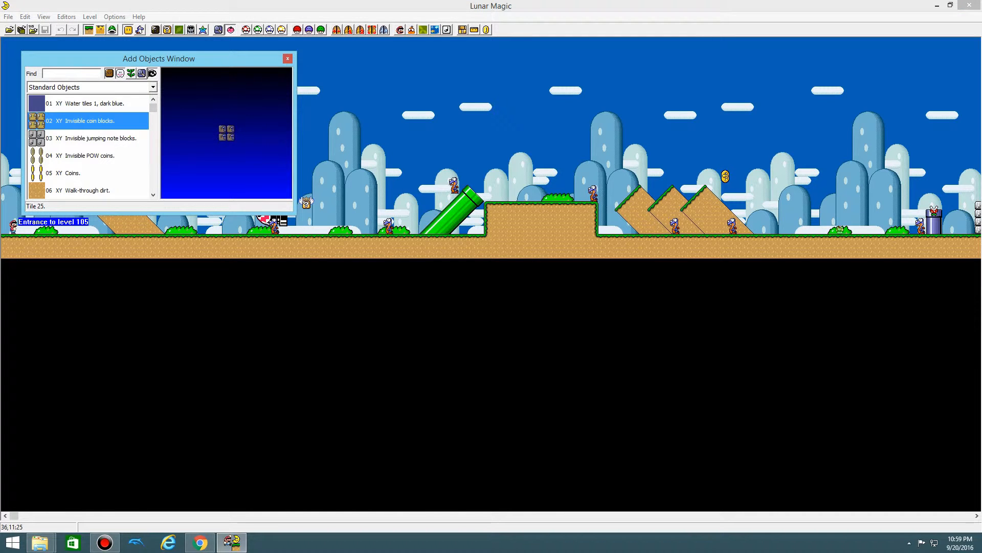
{"action": "left_click", "coordinate": [89, 104]}
{"action": "left_click", "coordinate": [89, 139]}
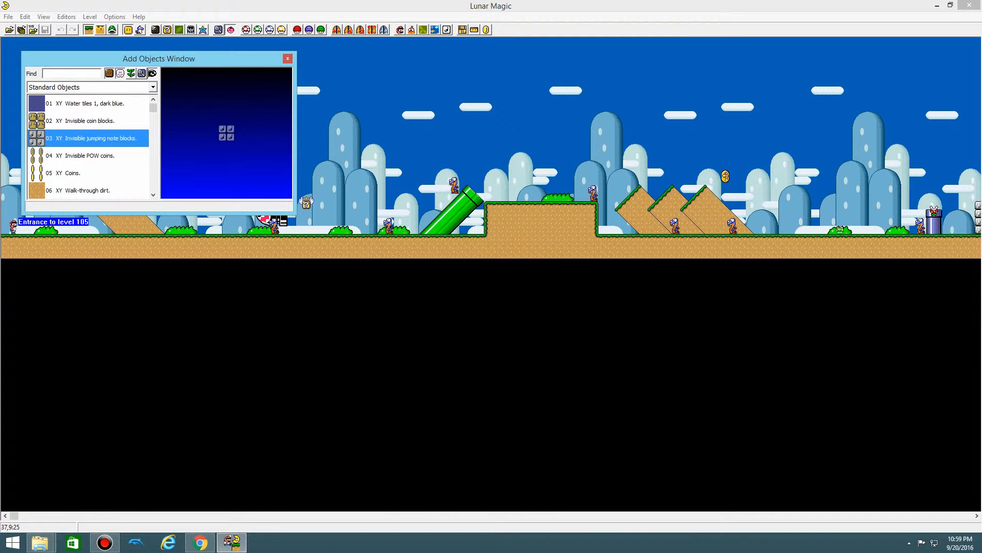
{"action": "left_click", "coordinate": [89, 155]}
{"action": "left_click", "coordinate": [89, 172]}
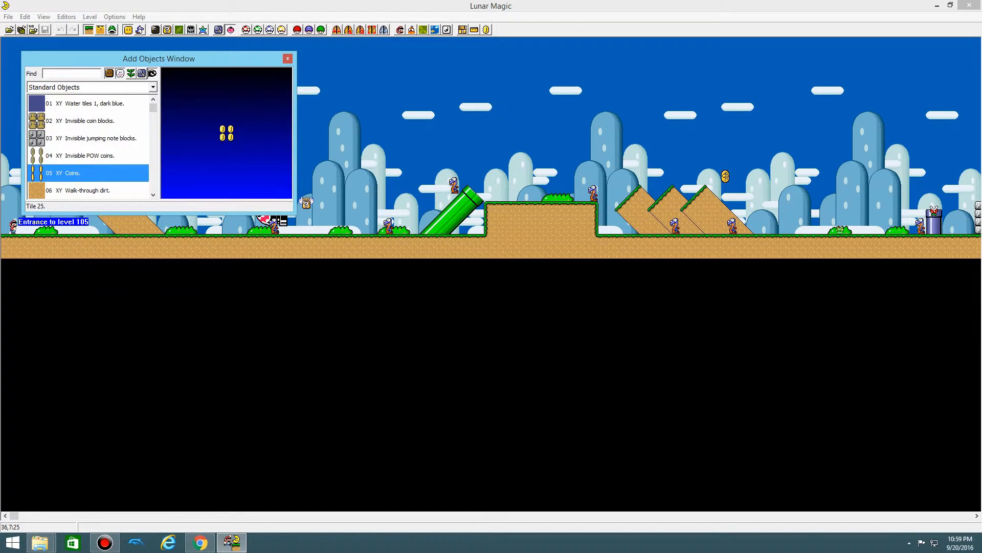
Step: Move the Add Objects window clear of the first slope and try placing the Coins object in the sky above it
{"action": "mouse_move", "coordinate": [159, 58]}
{"action": "left_mouse_down"}
{"action": "mouse_move", "coordinate": [407, 320]}
{"action": "mouse_move", "coordinate": [429, 197]}
{"action": "mouse_move", "coordinate": [392, 62]}
{"action": "left_mouse_up"}
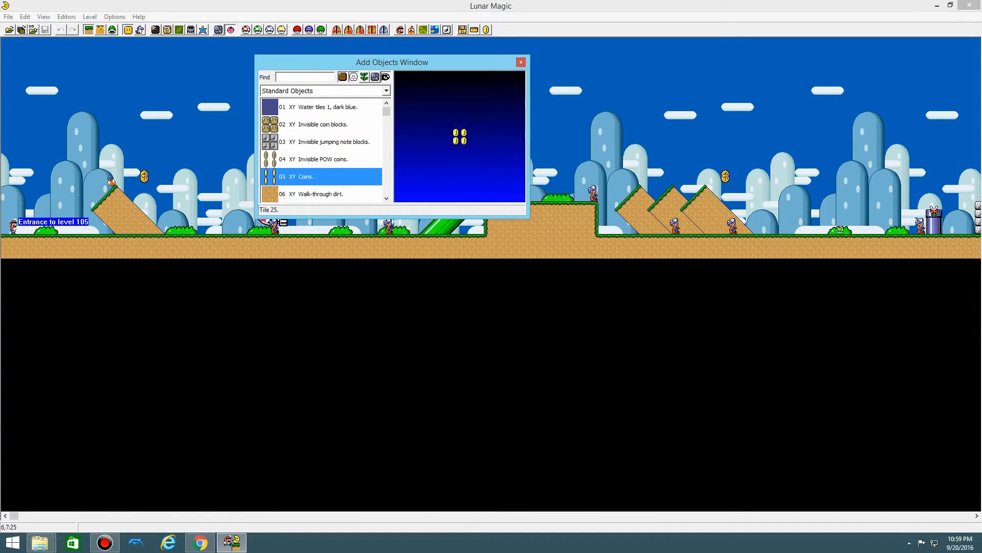
{"action": "mouse_move", "coordinate": [50, 94]}
{"action": "left_mouse_down"}
{"action": "mouse_move", "coordinate": [279, 262]}
{"action": "mouse_move", "coordinate": [737, 299]}
{"action": "mouse_move", "coordinate": [900, 281]}
{"action": "mouse_move", "coordinate": [464, 252]}
{"action": "mouse_move", "coordinate": [587, 251]}
{"action": "mouse_move", "coordinate": [65, 187]}
{"action": "left_mouse_up"}
{"action": "left_click_drag", "start_coordinate": [103, 156], "coordinate": [120, 155]}
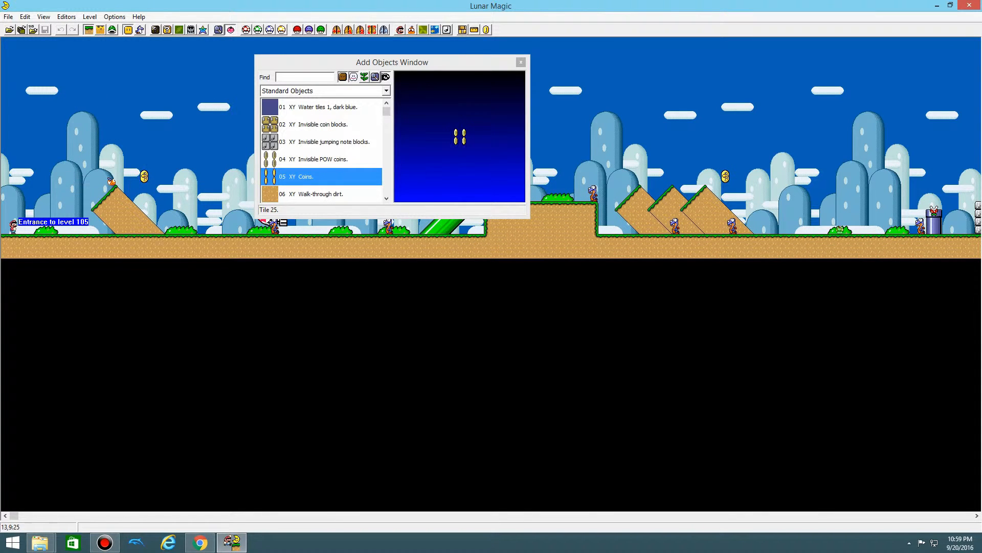
{"action": "right_click", "coordinate": [112, 116]}
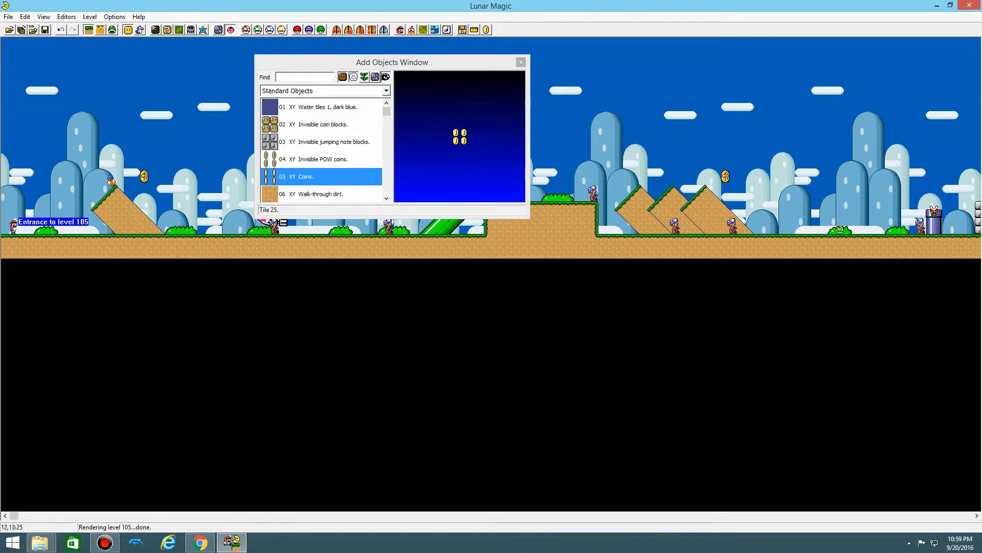
Step: Try duplicating the first left-facing diagonal ledge and placing Coins in the sky beyond it, undoing each addition
{"action": "left_click", "coordinate": [123, 207]}
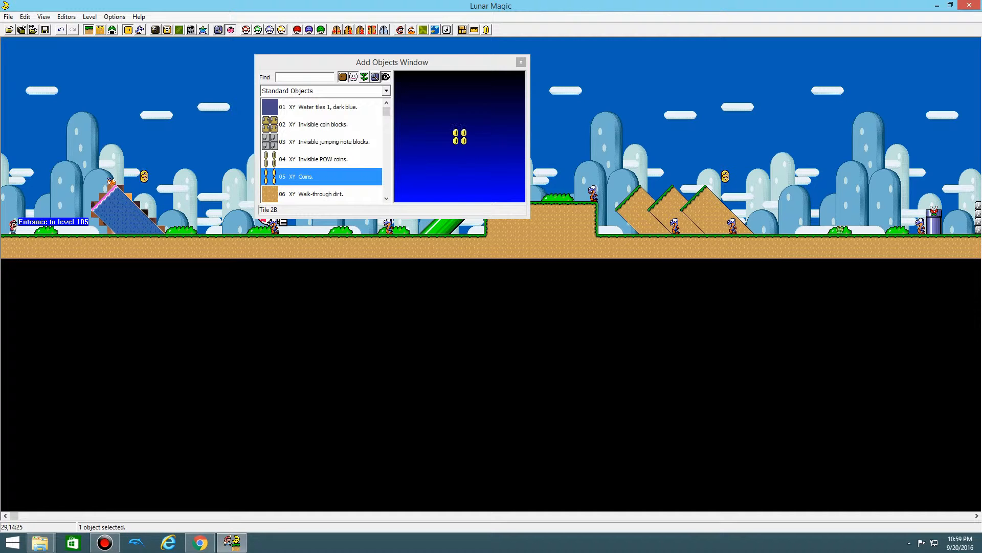
{"action": "right_click", "coordinate": [226, 156]}
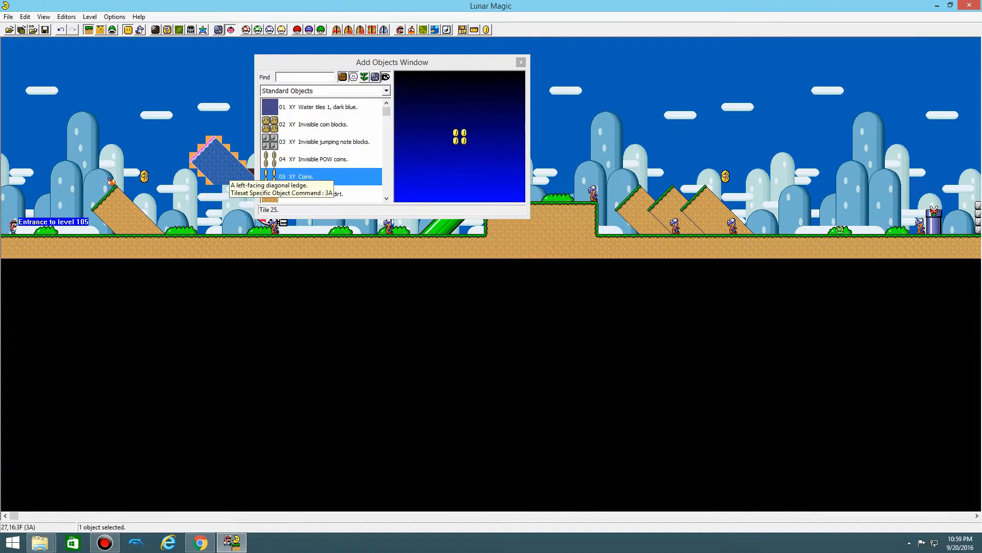
{"action": "left_click_drag", "start_coordinate": [221, 154], "coordinate": [205, 203]}
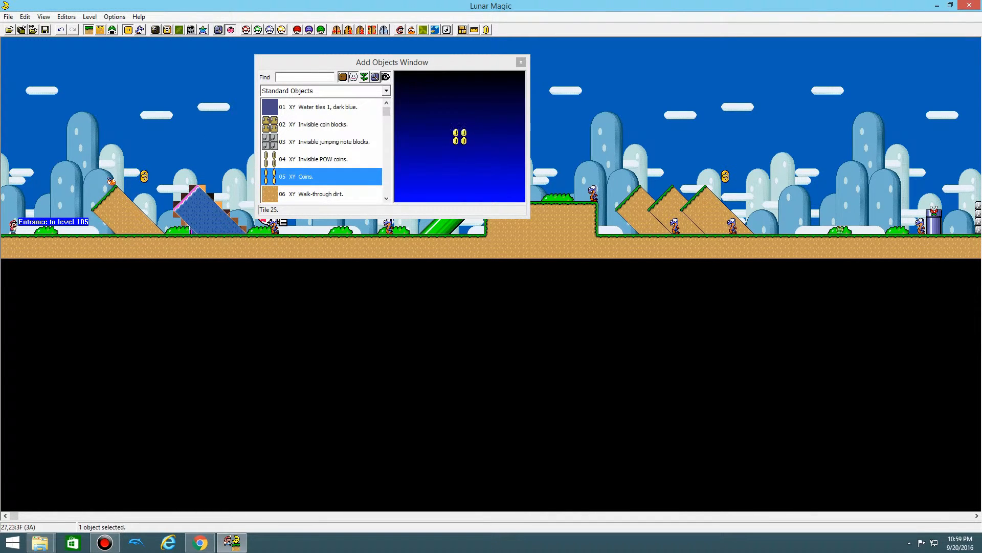
{"action": "key", "text": "ctrl+z"}
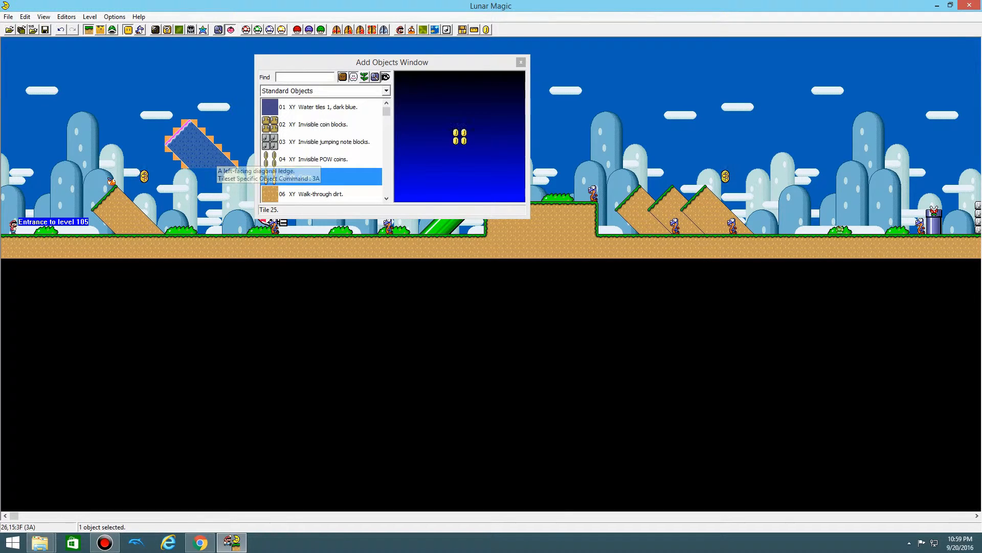
{"action": "key", "text": "ctrl+z"}
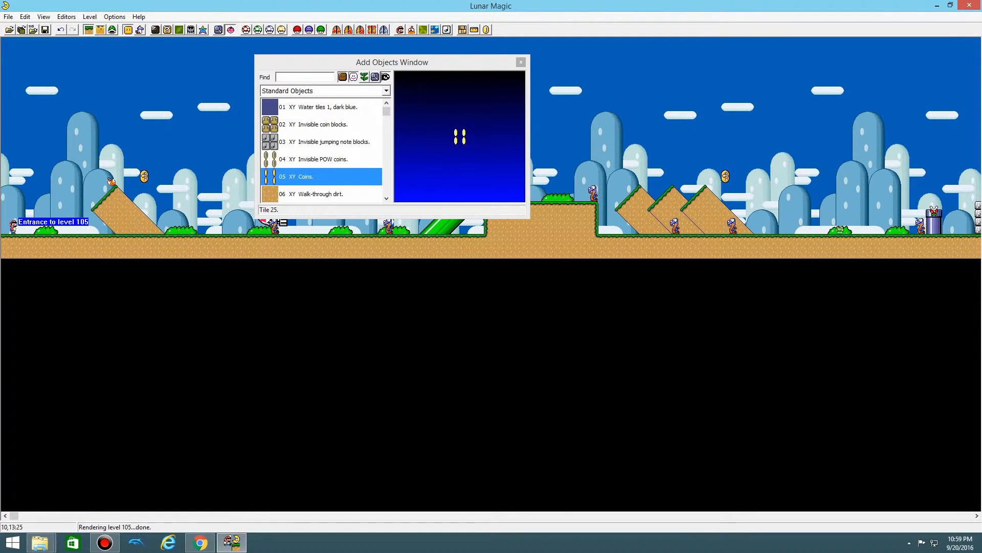
{"action": "right_click_drag", "start_coordinate": [170, 141], "coordinate": [177, 140]}
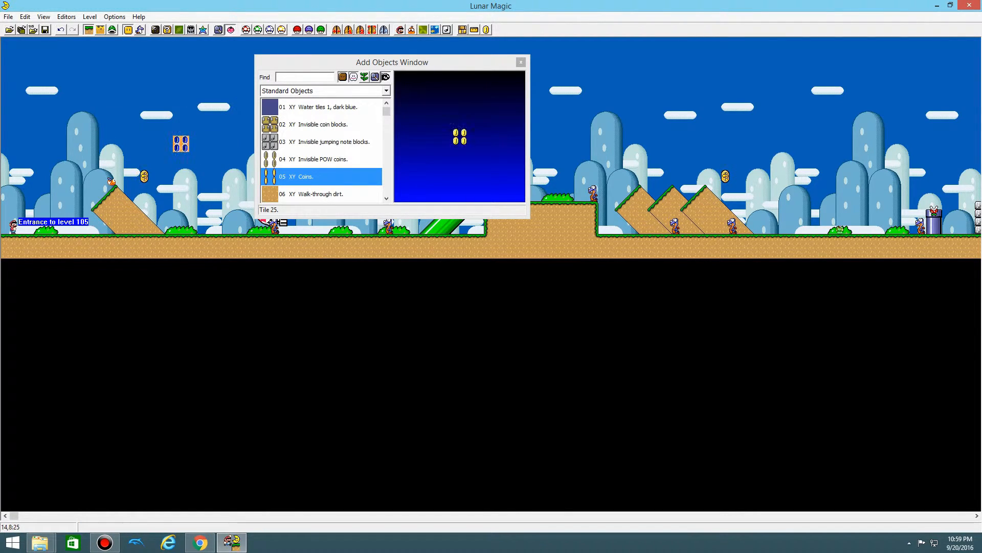
{"action": "key", "text": "ctrl+z"}
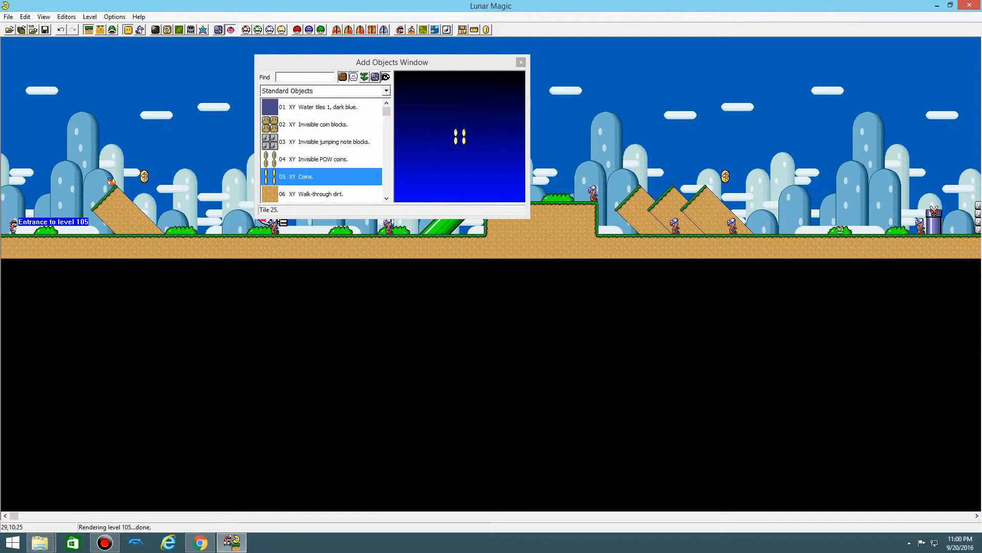
Step: Stack five Black piranha plant objects in a column from the ground up, between the first slope and the Banzai Bill
{"action": "scroll", "coordinate": [340, 172], "scroll_direction": "down", "scroll_amount": 7}
{"action": "scroll", "coordinate": [397, 213], "scroll_direction": "up", "scroll_amount": 6}
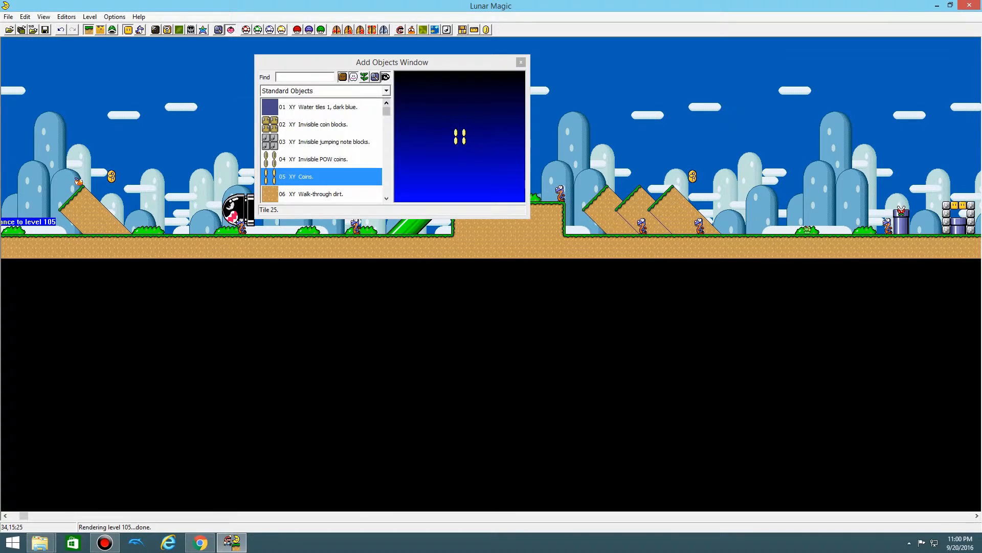
{"action": "left_click_drag", "start_coordinate": [386, 111], "coordinate": [386, 124]}
{"action": "left_click", "coordinate": [322, 142]}
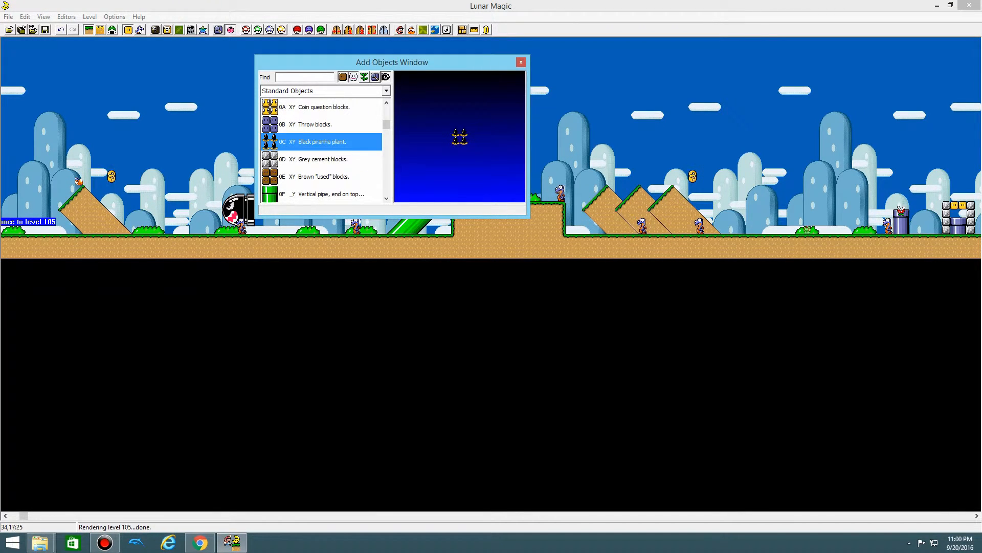
{"action": "right_click", "coordinate": [196, 167]}
{"action": "left_click_drag", "start_coordinate": [201, 171], "coordinate": [193, 229]}
{"action": "left_click", "coordinate": [198, 200]}
{"action": "right_click", "coordinate": [186, 204]}
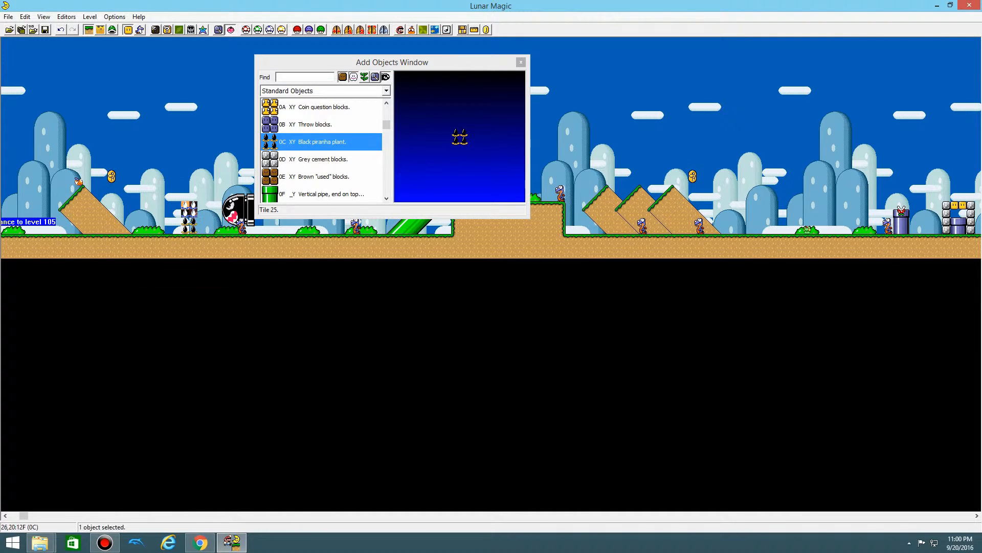
{"action": "right_click", "coordinate": [186, 188]}
{"action": "right_click", "coordinate": [185, 173]}
{"action": "right_click", "coordinate": [185, 164]}
{"action": "left_click", "coordinate": [145, 173]}
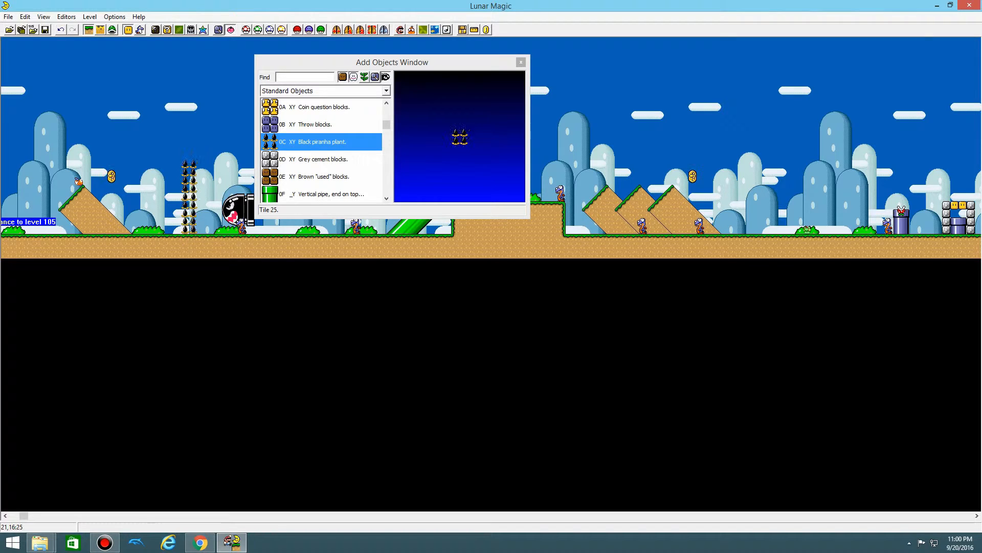
Step: Box-select the five stacked piranha plant objects and delete them, cancelling the prompt to save the level
{"action": "left_click_drag", "start_coordinate": [194, 123], "coordinate": [188, 226]}
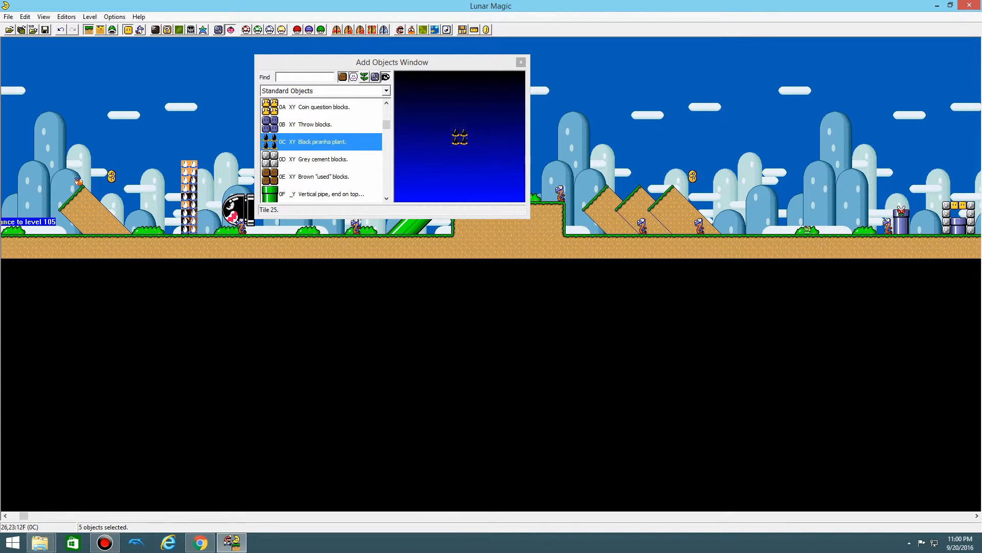
{"action": "key", "text": "Page_Down"}
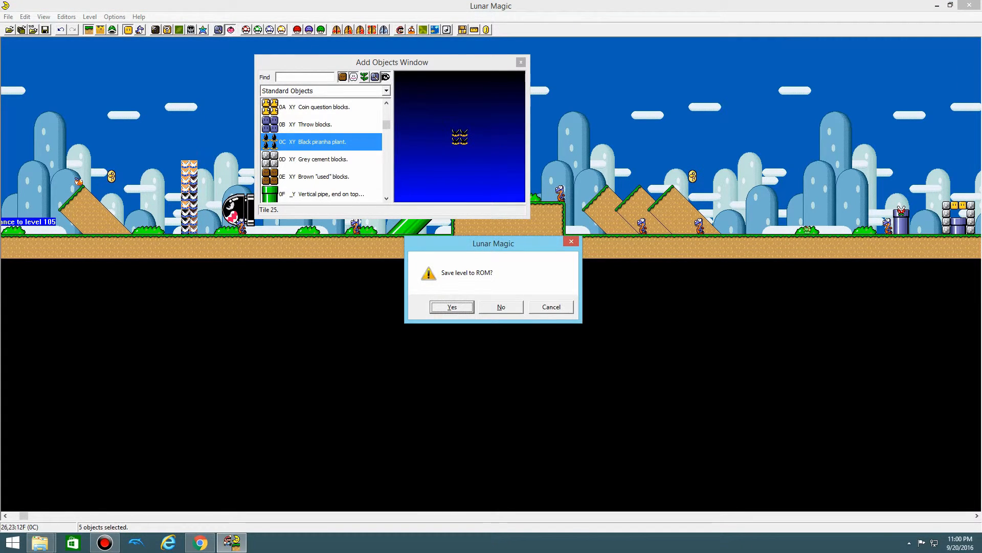
{"action": "key", "text": "Escape"}
{"action": "key", "text": "Delete"}
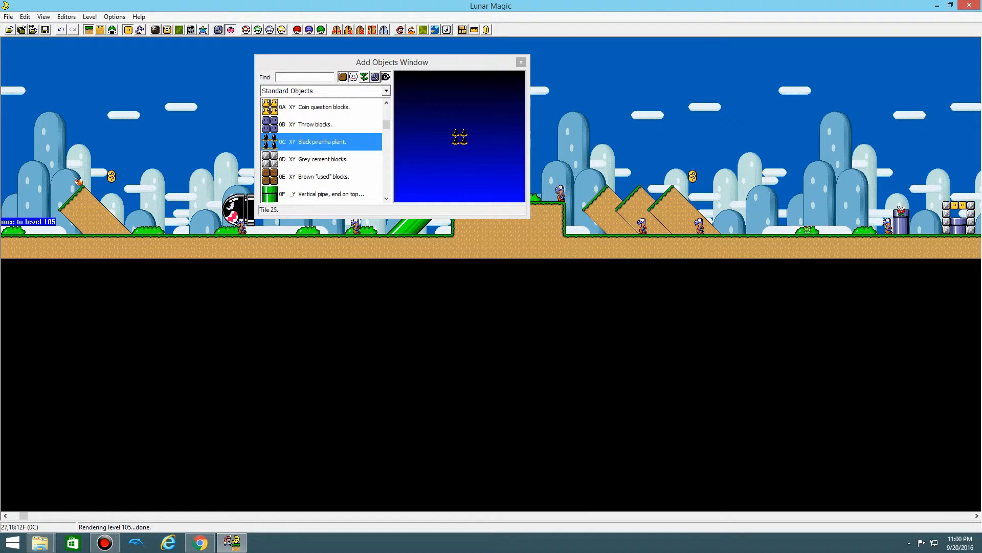
Step: Preview Grey cement blocks and browse the standard objects down past the slope entries to the solid edge entries
{"action": "scroll", "coordinate": [331, 115], "scroll_direction": "down", "scroll_amount": 2}
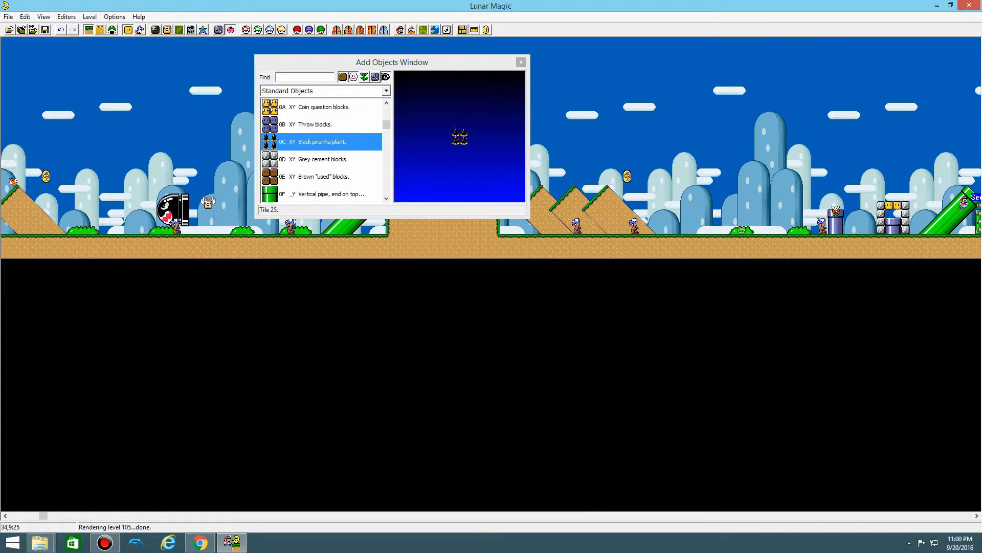
{"action": "scroll", "coordinate": [492, 174], "scroll_direction": "up", "scroll_amount": 3}
{"action": "left_click", "coordinate": [322, 159]}
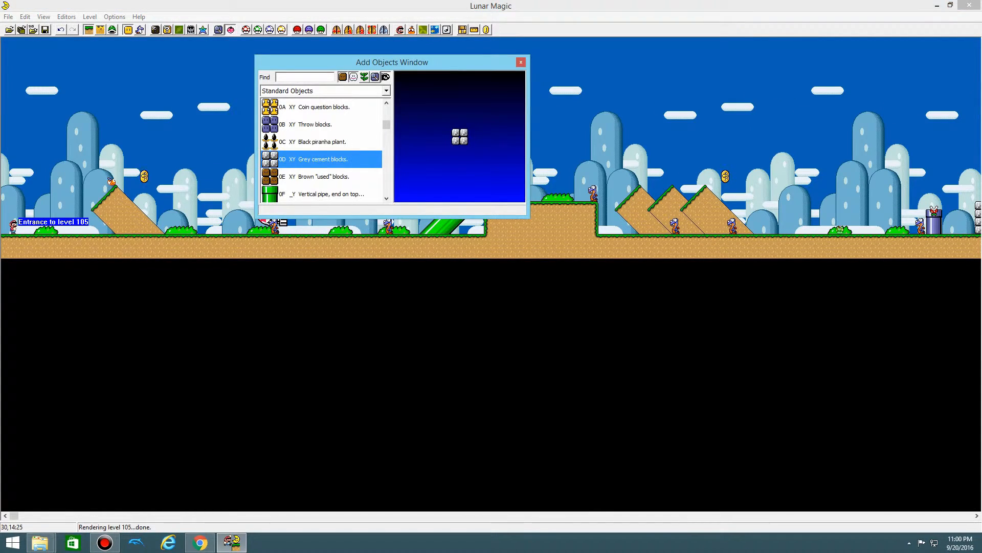
{"action": "scroll", "coordinate": [322, 151], "scroll_direction": "down", "scroll_amount": 2}
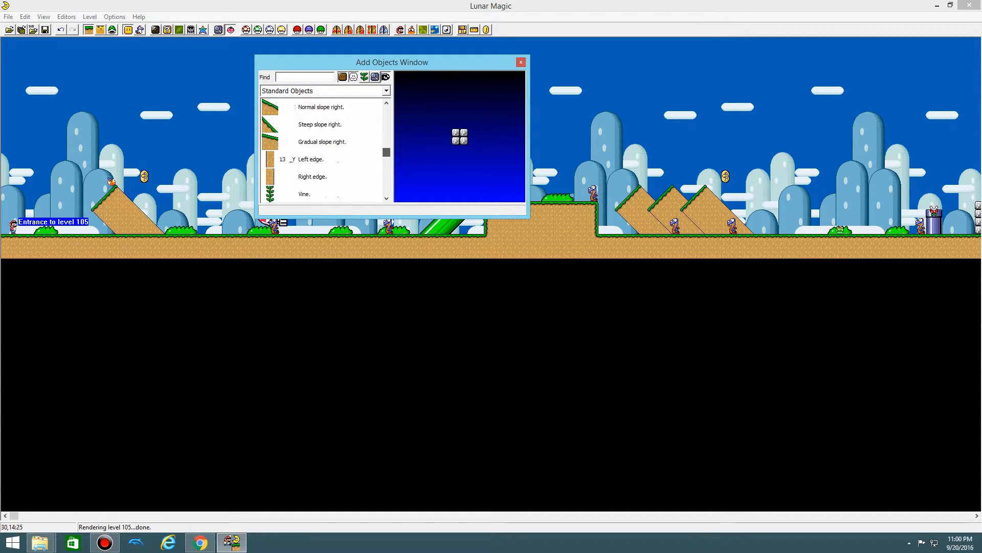
{"action": "scroll", "coordinate": [321, 150], "scroll_direction": "down", "scroll_amount": 5}
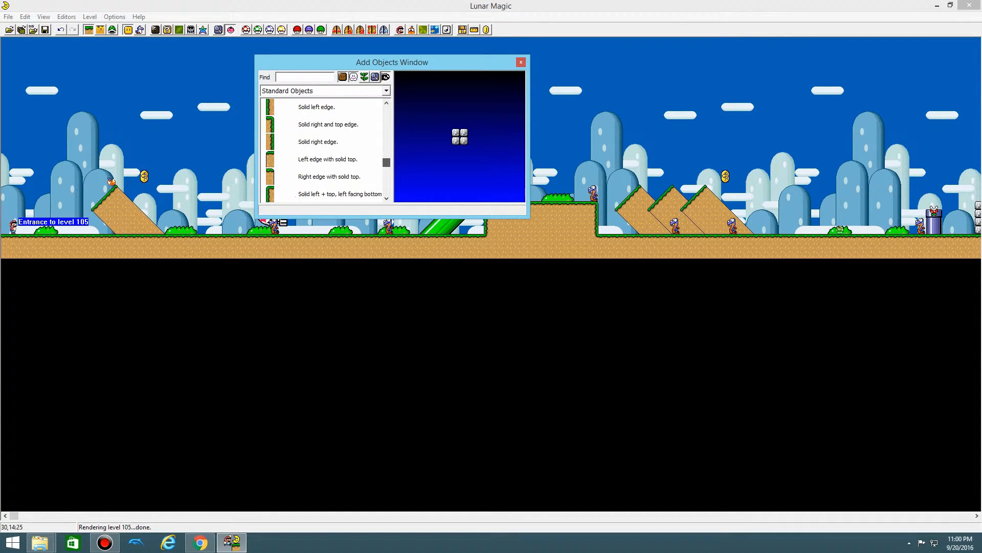
Step: Place a "Solid left and top edge" object on the ground beyond the first slope, and delete it
{"action": "left_click_drag", "start_coordinate": [386, 162], "coordinate": [386, 156]}
{"action": "left_click", "coordinate": [326, 176]}
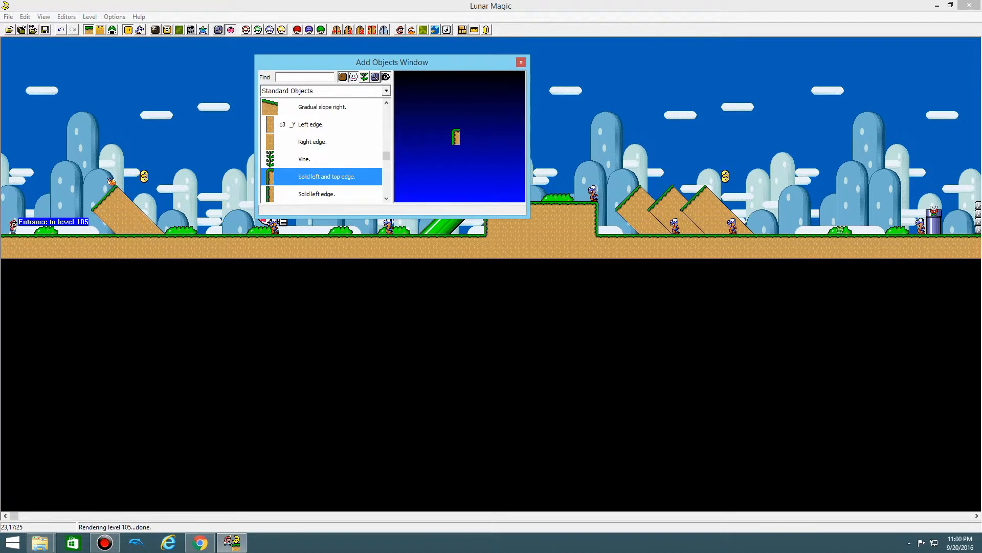
{"action": "right_click", "coordinate": [193, 197]}
{"action": "left_click_drag", "start_coordinate": [194, 197], "coordinate": [218, 221]}
{"action": "left_click", "coordinate": [231, 192]}
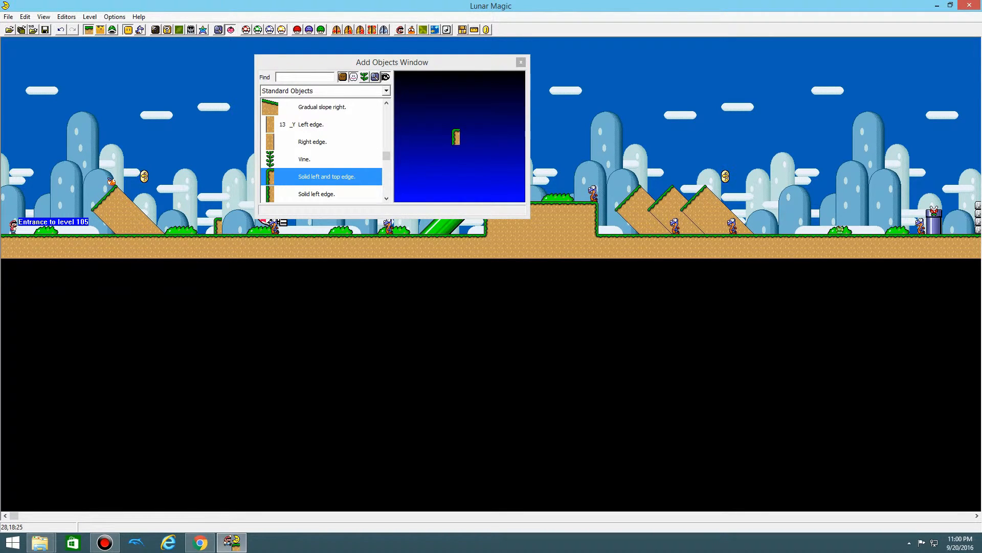
{"action": "left_click_drag", "start_coordinate": [236, 188], "coordinate": [212, 221]}
{"action": "key", "text": "Delete"}
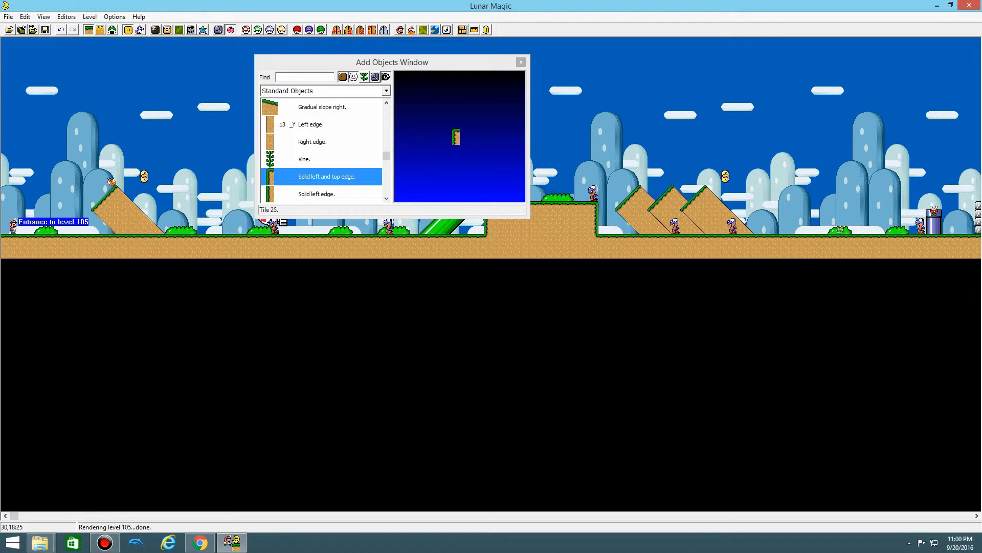
Step: Limit the object list to Tileset Specific Objects, browse down to the bush entries, and return to the beginning of the list
{"action": "left_click_drag", "start_coordinate": [386, 156], "coordinate": [386, 111]}
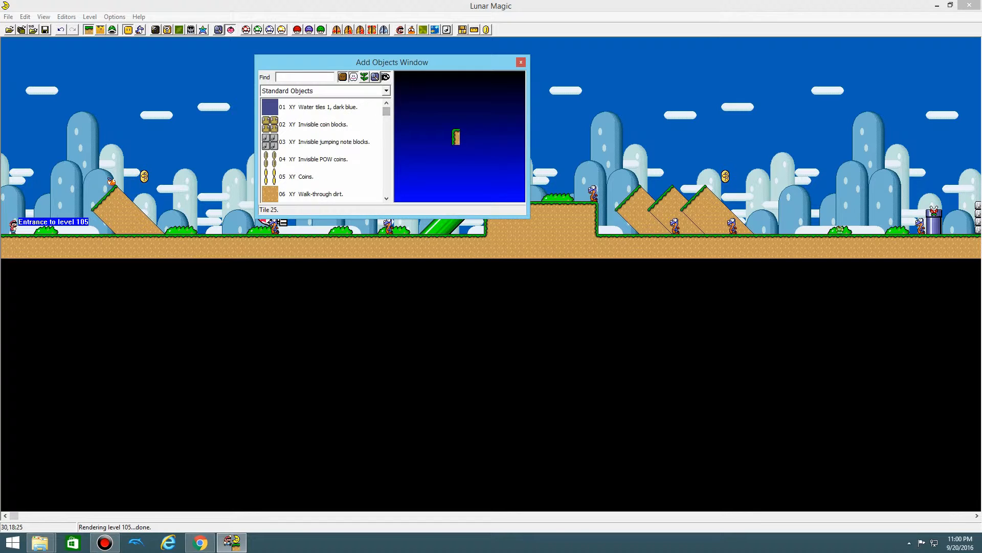
{"action": "left_click", "coordinate": [387, 91]}
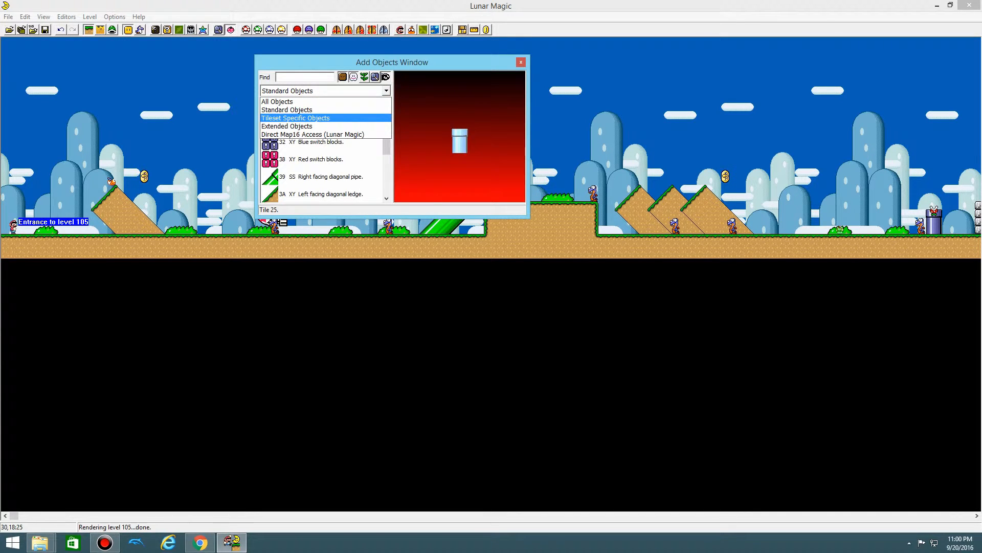
{"action": "key", "text": "Return"}
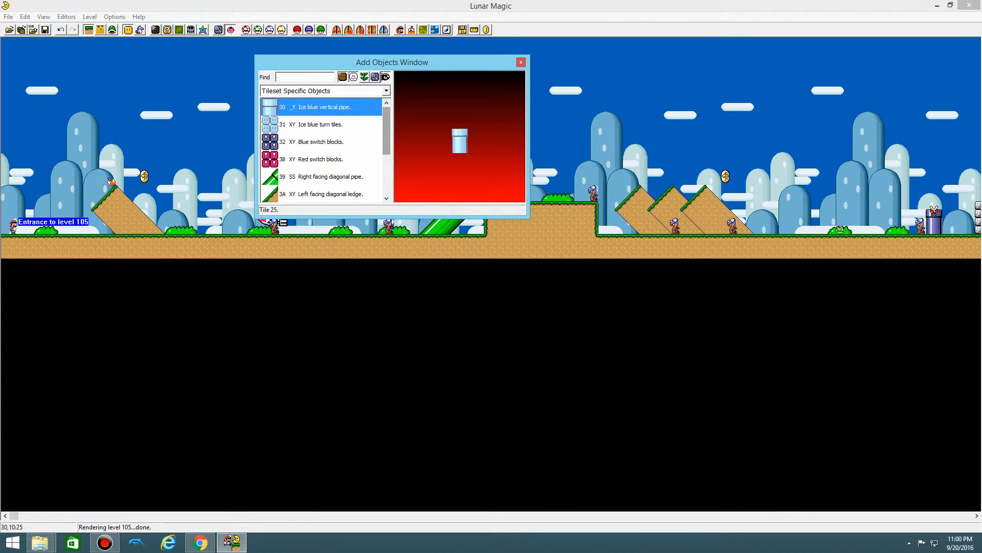
{"action": "scroll", "coordinate": [326, 150], "scroll_direction": "down", "scroll_amount": 2}
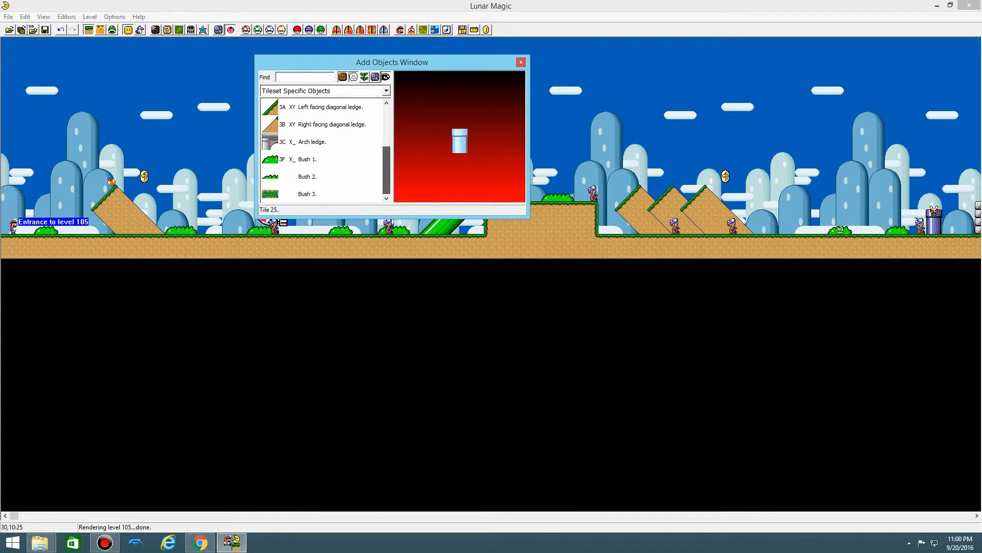
{"action": "left_click_drag", "start_coordinate": [387, 170], "coordinate": [386, 131]}
Step: Try placing Red switch blocks beyond the first slope and moving them down to the ground, and remove them
{"action": "left_click", "coordinate": [327, 160]}
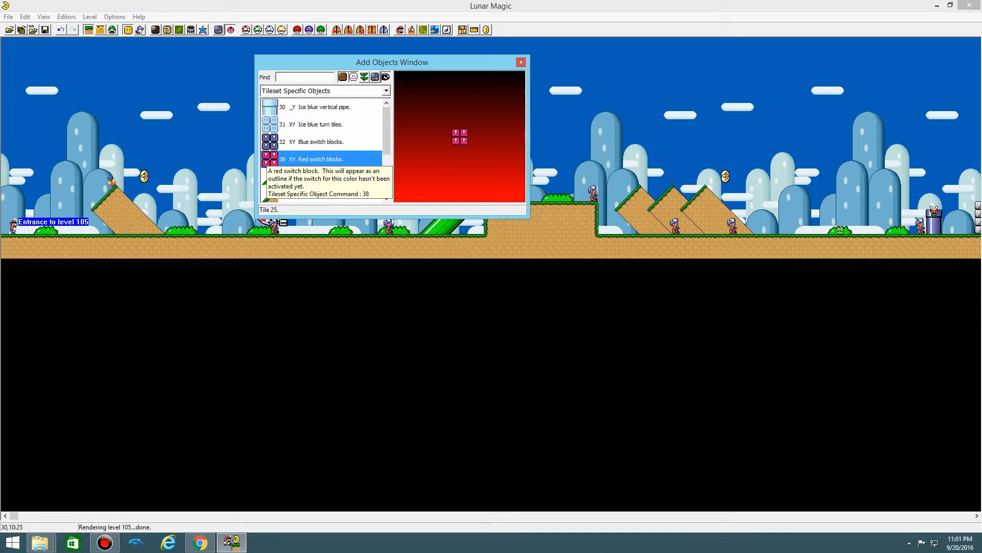
{"action": "right_click", "coordinate": [185, 173]}
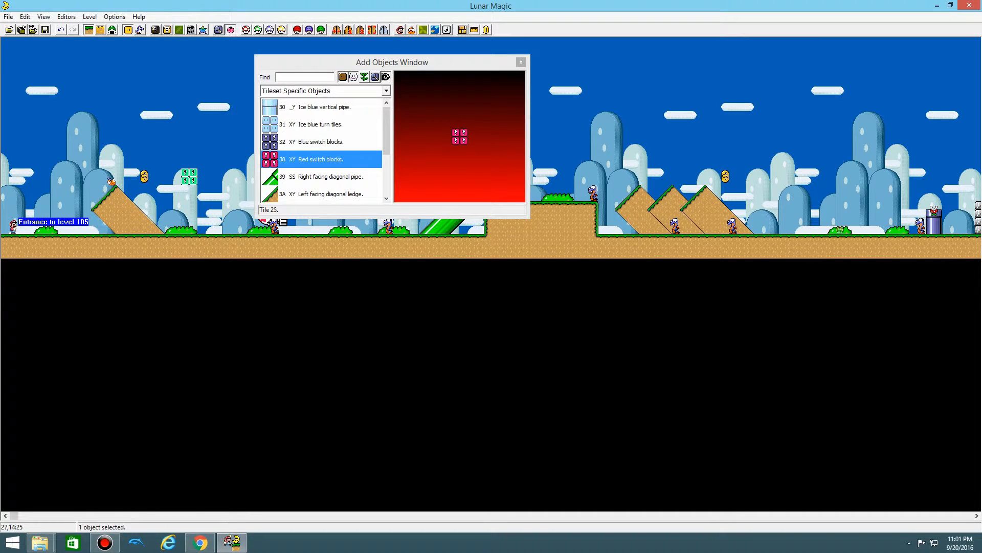
{"action": "left_click_drag", "start_coordinate": [193, 180], "coordinate": [218, 222]}
{"action": "left_click", "coordinate": [226, 173]}
{"action": "left_click_drag", "start_coordinate": [226, 179], "coordinate": [226, 222]}
{"action": "left_click", "coordinate": [210, 188]}
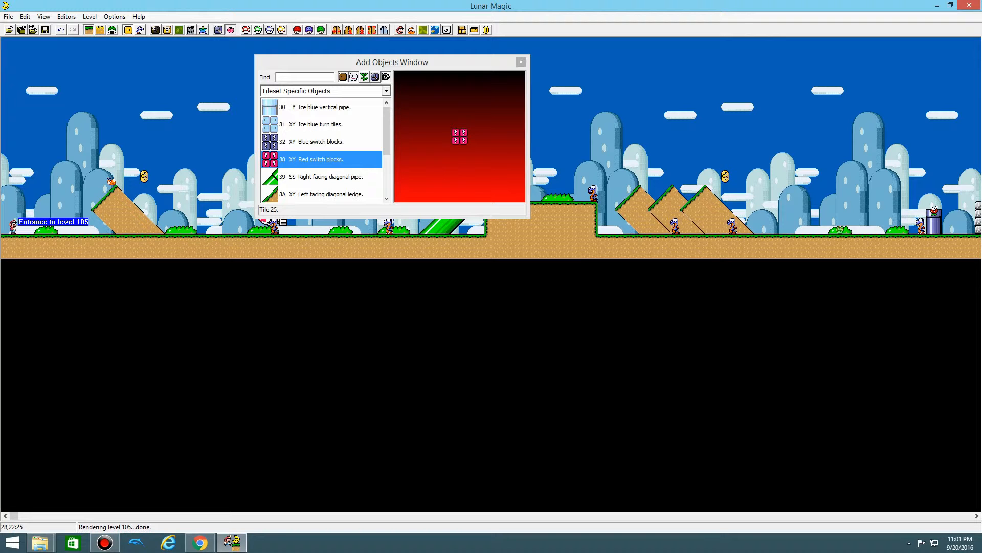
{"action": "scroll", "coordinate": [250, 213], "scroll_direction": "down", "scroll_amount": 2}
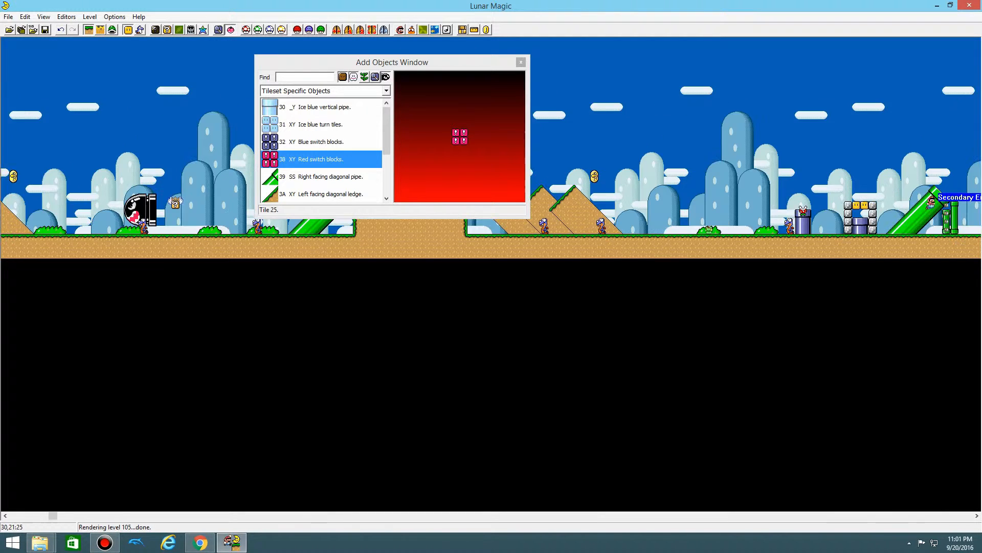
Step: Preview the Ice blue vertical pipe and look through the tileset specific objects down to the bushes and back
{"action": "scroll", "coordinate": [250, 213], "scroll_direction": "up", "scroll_amount": 1}
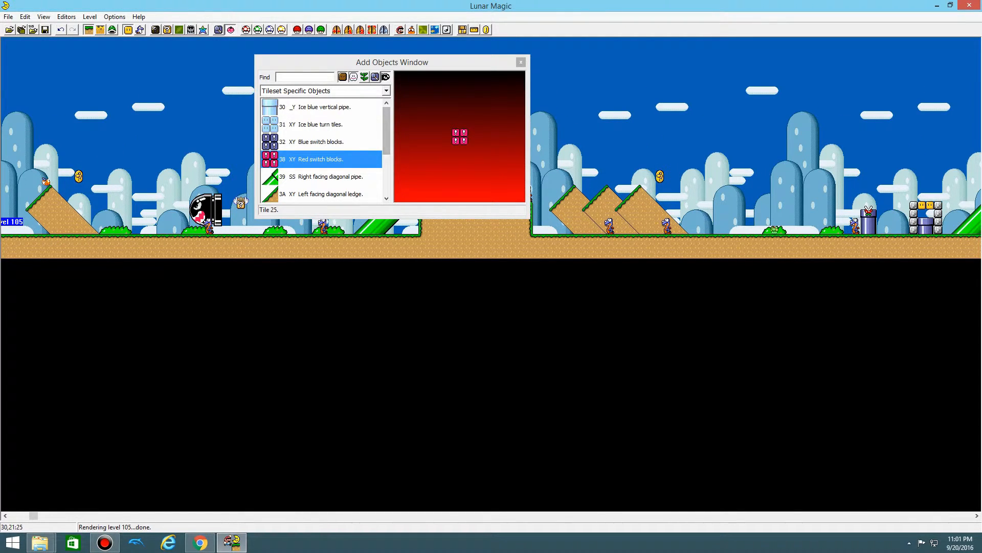
{"action": "left_click", "coordinate": [334, 107]}
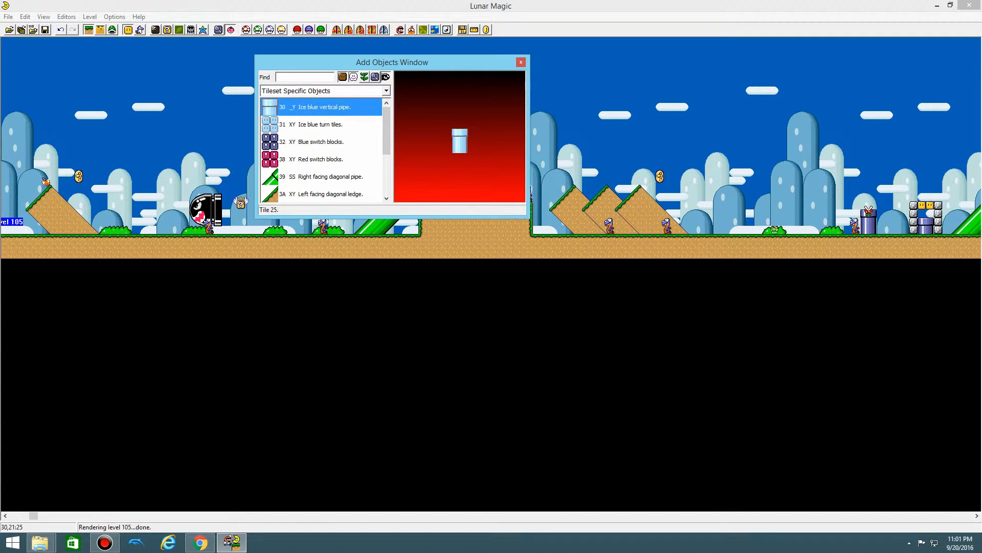
{"action": "scroll", "coordinate": [386, 131], "scroll_direction": "down", "scroll_amount": 2}
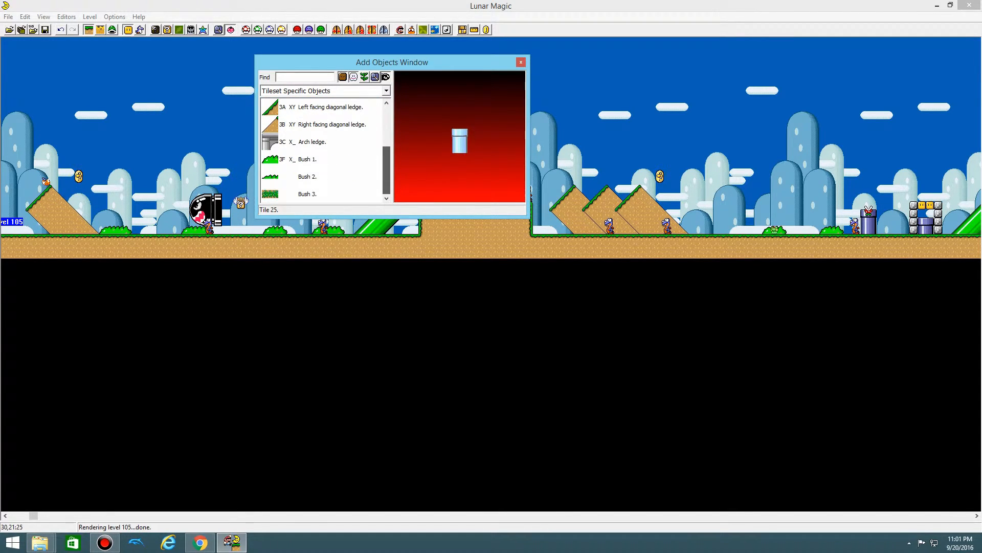
{"action": "scroll", "coordinate": [323, 151], "scroll_direction": "up", "scroll_amount": 2}
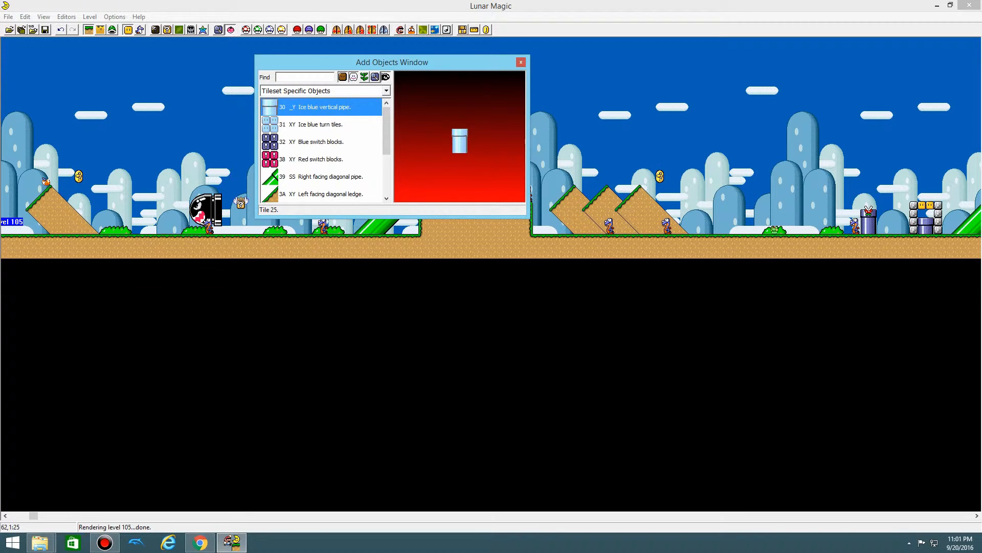
Step: Switch the object list to Extended Objects and preview the invisible 1-UP question block and the note block entries
{"action": "left_click", "coordinate": [386, 90]}
{"action": "left_click", "coordinate": [326, 126]}
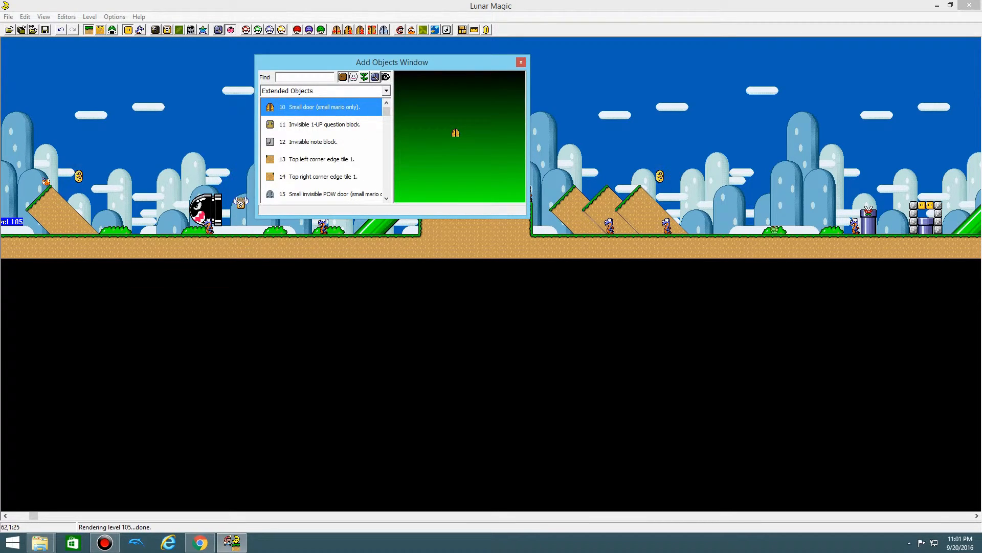
{"action": "left_click", "coordinate": [324, 124]}
{"action": "left_click", "coordinate": [324, 142]}
{"action": "scroll", "coordinate": [324, 150], "scroll_direction": "down", "scroll_amount": 1}
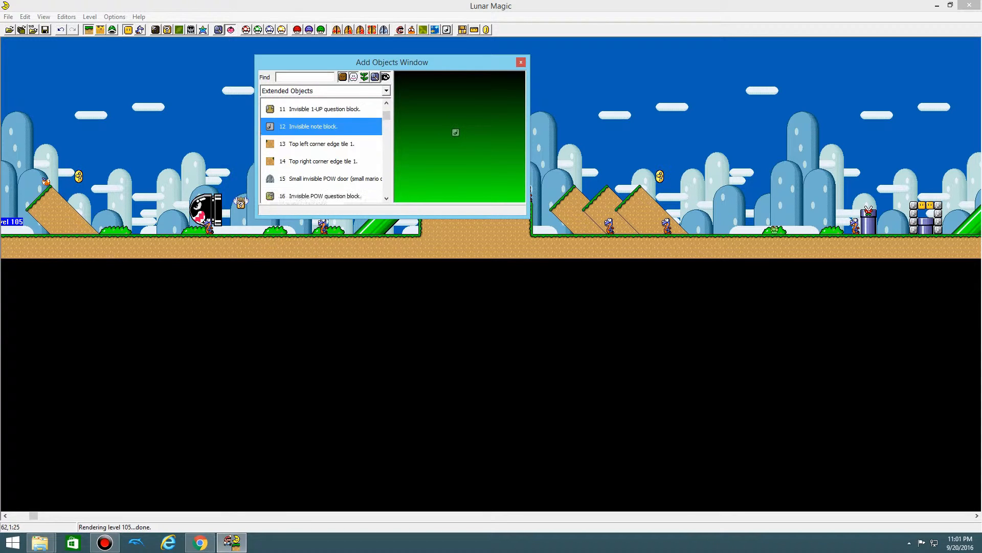
{"action": "scroll", "coordinate": [321, 151], "scroll_direction": "down", "scroll_amount": 4}
{"action": "left_click", "coordinate": [324, 142]}
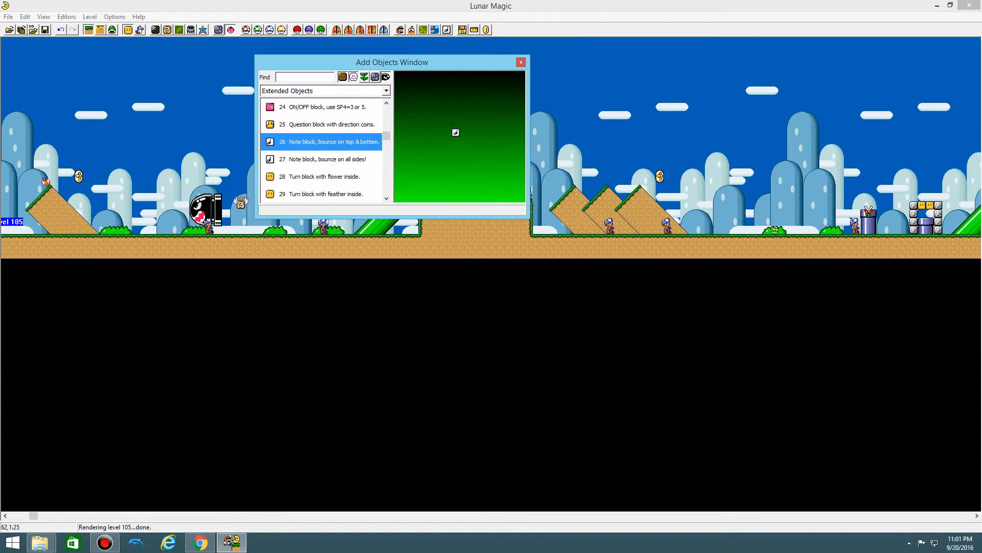
{"action": "scroll", "coordinate": [324, 148], "scroll_direction": "up", "scroll_amount": 4}
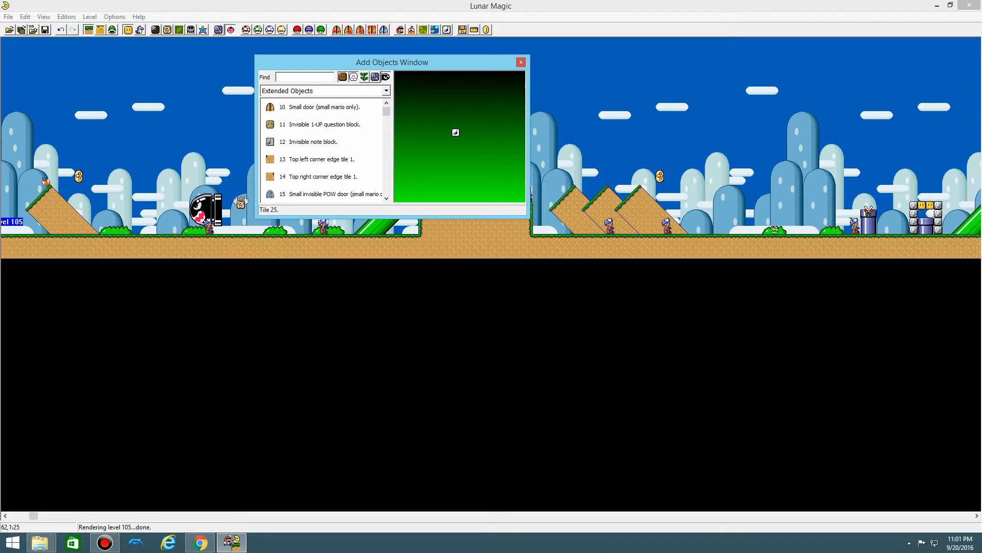
Step: Browse the extended objects down to the question block entries, previewing the unbreakable turn block and a question block with green turtle shell
{"action": "scroll", "coordinate": [324, 151], "scroll_direction": "down", "scroll_amount": 3}
{"action": "scroll", "coordinate": [325, 150], "scroll_direction": "down", "scroll_amount": 4}
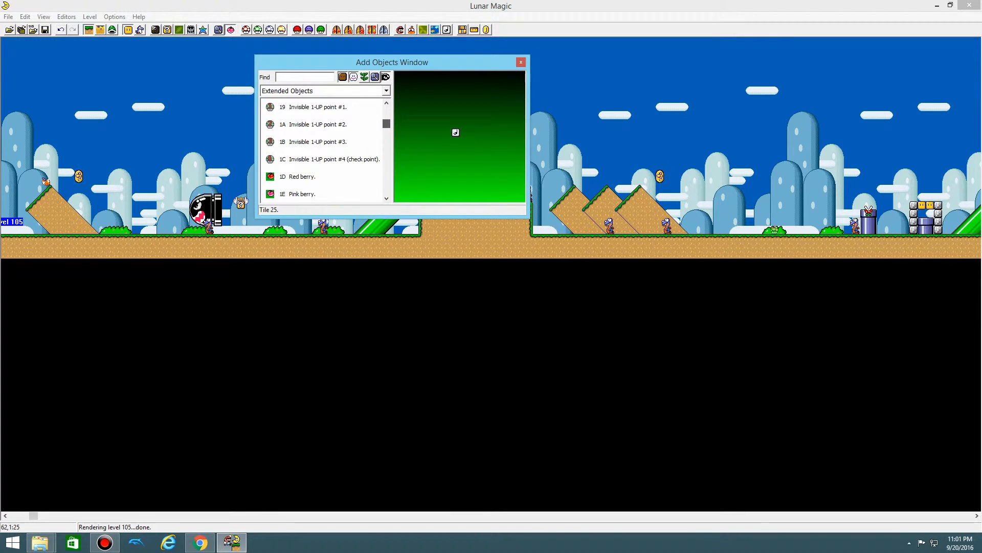
{"action": "scroll", "coordinate": [324, 151], "scroll_direction": "down", "scroll_amount": 20}
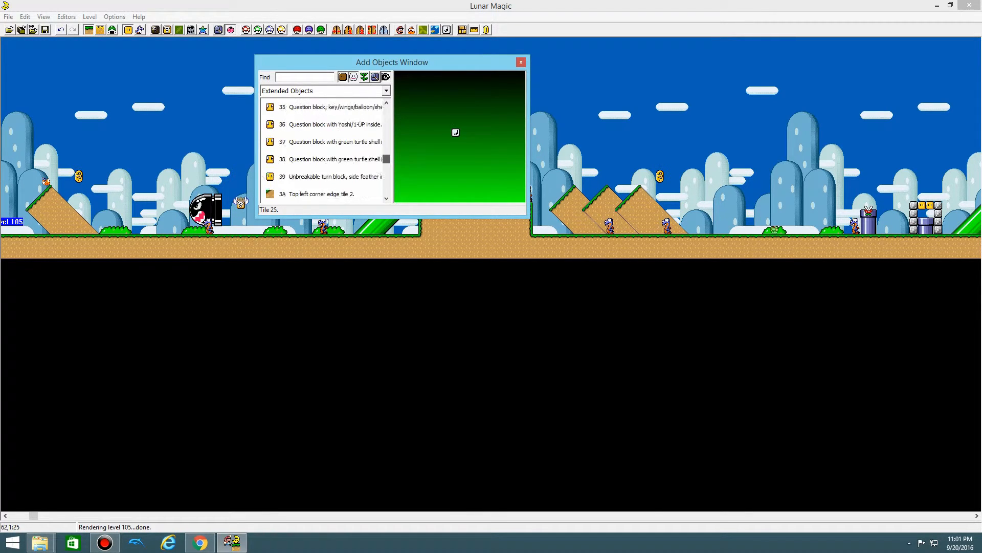
{"action": "left_click_drag", "start_coordinate": [386, 159], "coordinate": [386, 160]}
{"action": "left_click", "coordinate": [335, 142]}
{"action": "left_click", "coordinate": [335, 159]}
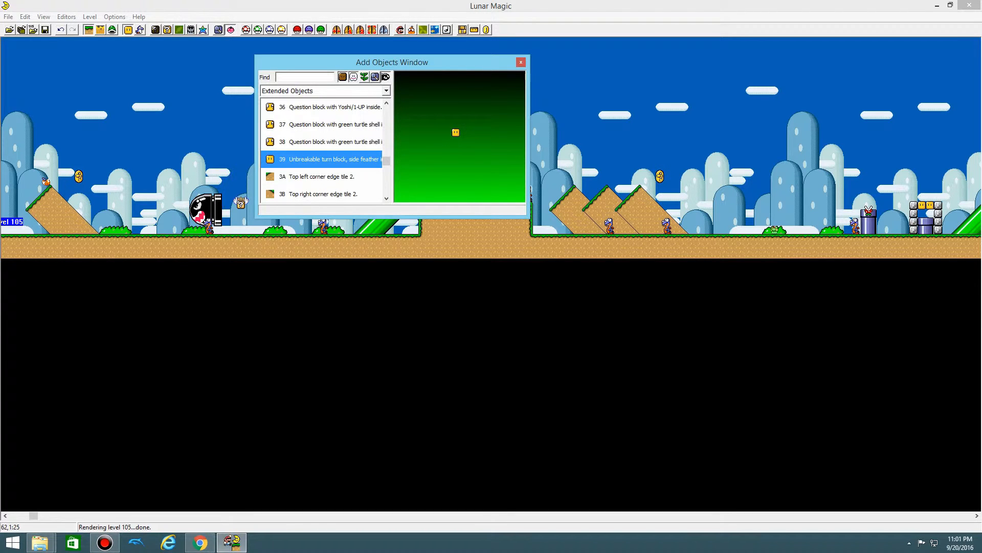
{"action": "left_click", "coordinate": [335, 142]}
{"action": "scroll", "coordinate": [325, 151], "scroll_direction": "up", "scroll_amount": 6}
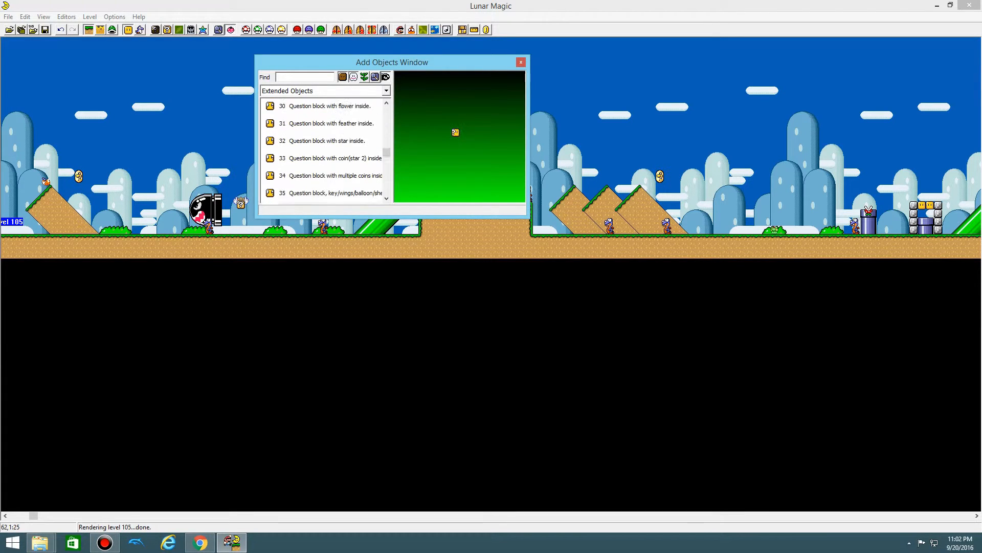
Step: Try placing a "Question block with star inside" in the air before the Banzai Bill, and delete it
{"action": "left_click", "coordinate": [335, 141]}
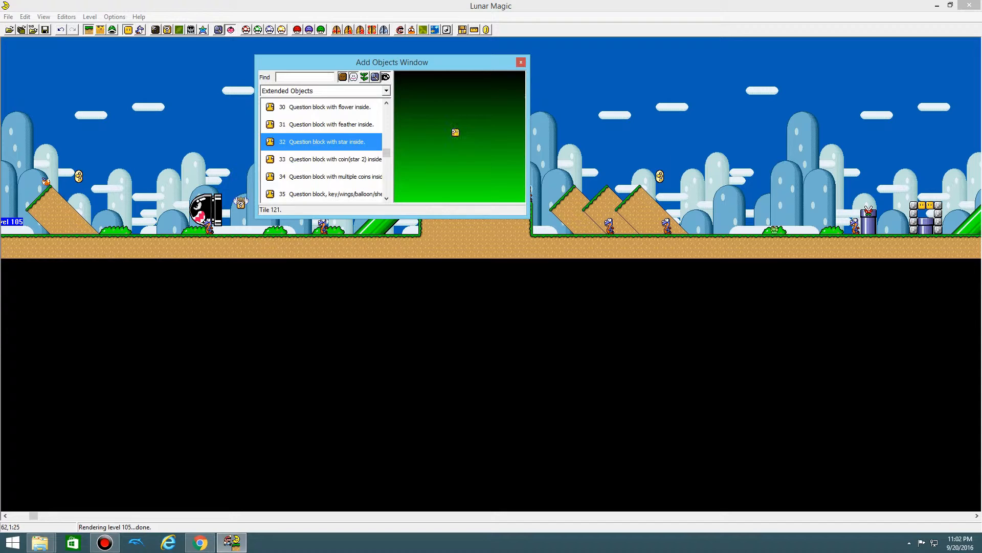
{"action": "left_click", "coordinate": [160, 203]}
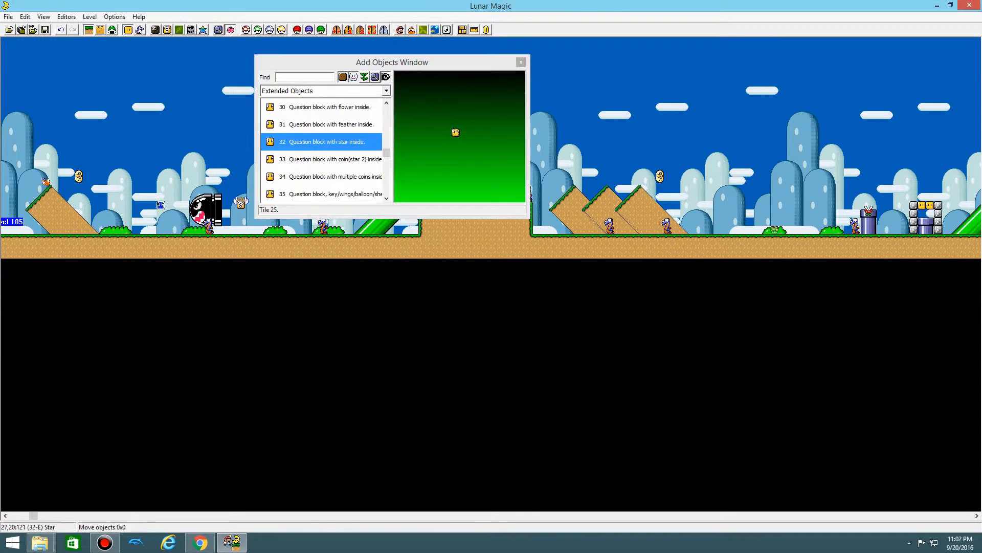
{"action": "right_click", "coordinate": [161, 204]}
{"action": "mouse_move", "coordinate": [144, 188]}
{"action": "left_mouse_down"}
{"action": "mouse_move", "coordinate": [177, 221]}
{"action": "mouse_move", "coordinate": [161, 197]}
{"action": "left_mouse_up"}
{"action": "left_click", "coordinate": [169, 213]}
{"action": "key", "text": "Delete"}
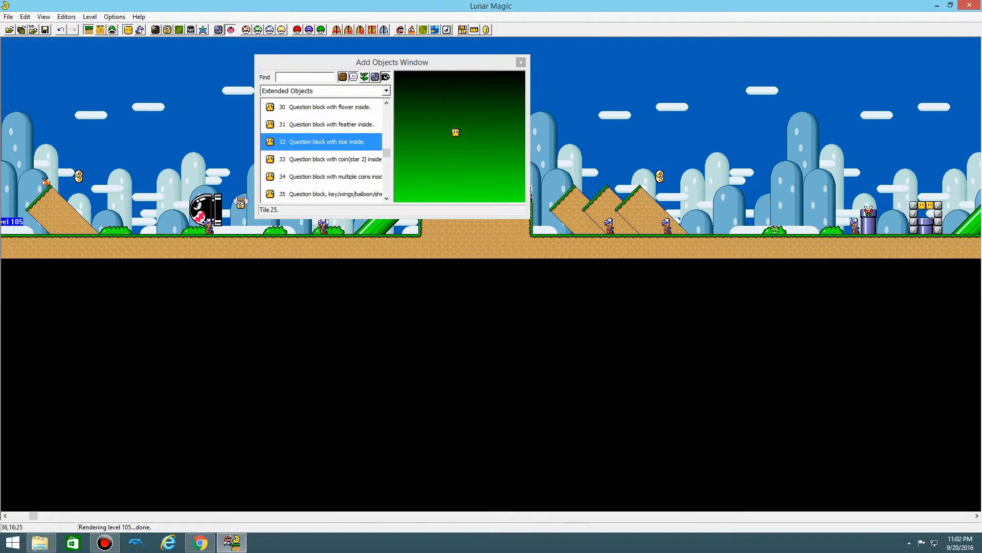
Step: Browse the remaining extended objects down to the vertical-level slope entries and back up to the big bushes
{"action": "scroll", "coordinate": [234, 172], "scroll_direction": "right", "scroll_amount": 1}
{"action": "scroll", "coordinate": [103, 155], "scroll_direction": "left", "scroll_amount": 3}
{"action": "left_click_drag", "start_coordinate": [386, 153], "coordinate": [387, 189]}
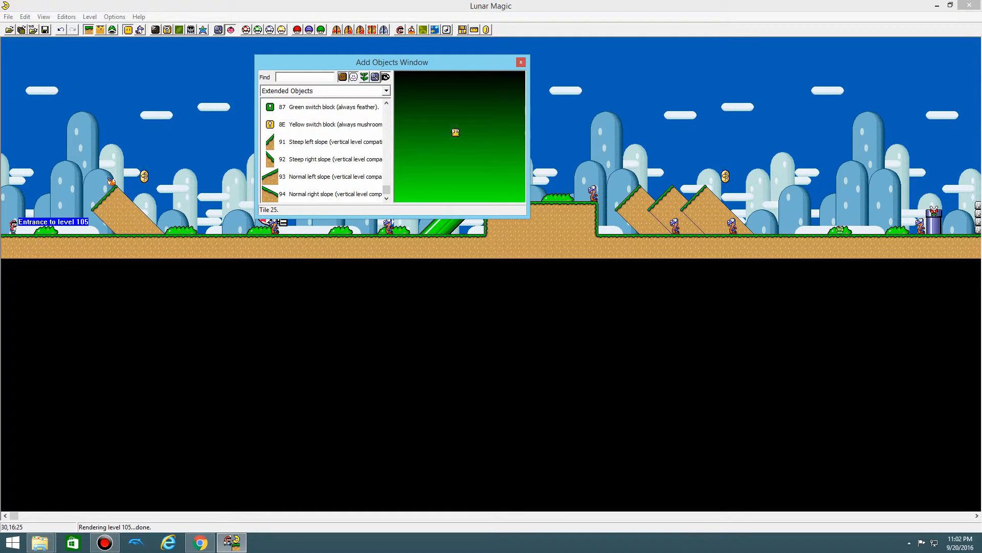
{"action": "left_click_drag", "start_coordinate": [386, 190], "coordinate": [386, 183]}
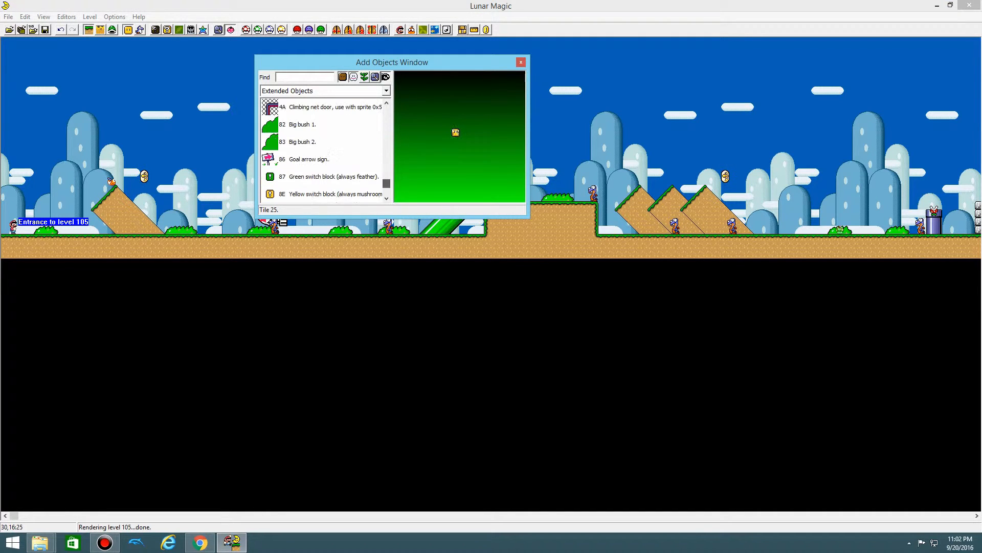
Step: Switch the object list to Direct Map16 Access and examine the tiles on Map16 pages 0 and 1
{"action": "left_click", "coordinate": [386, 90]}
{"action": "left_click", "coordinate": [325, 134]}
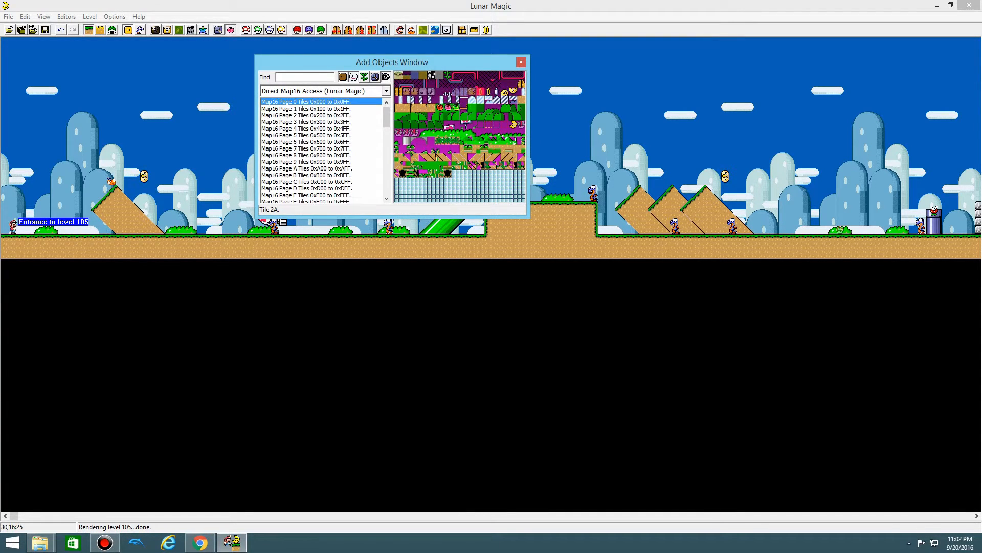
{"action": "left_click", "coordinate": [472, 115]}
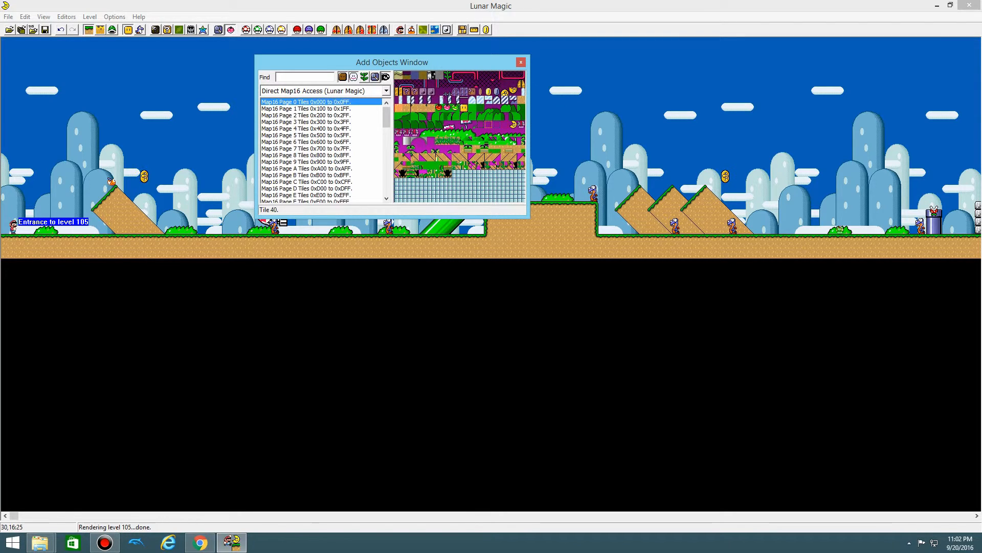
{"action": "left_click", "coordinate": [353, 109]}
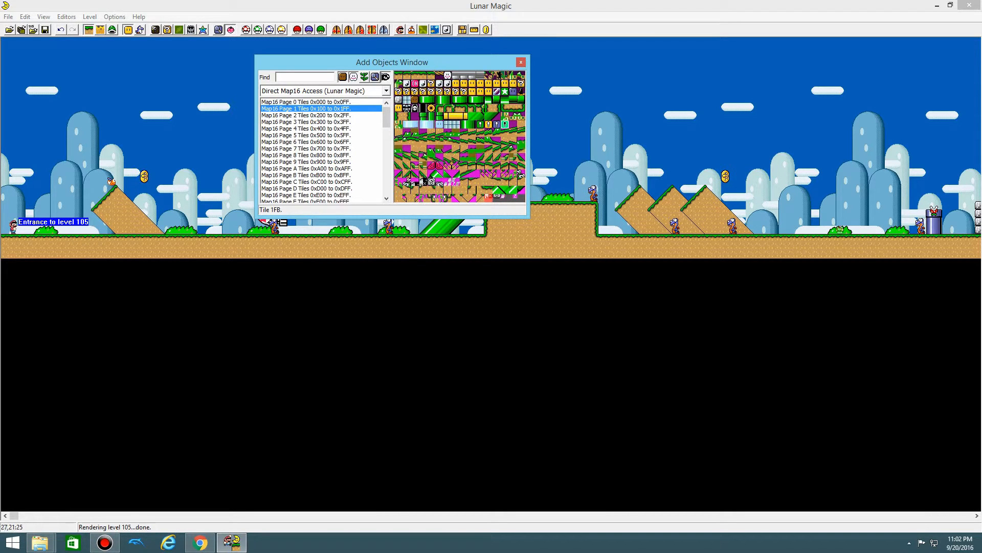
Step: Try placing a red block tile from Map16 page 1 in the air before the Banzai Bill, and remove it
{"action": "right_click", "coordinate": [226, 196]}
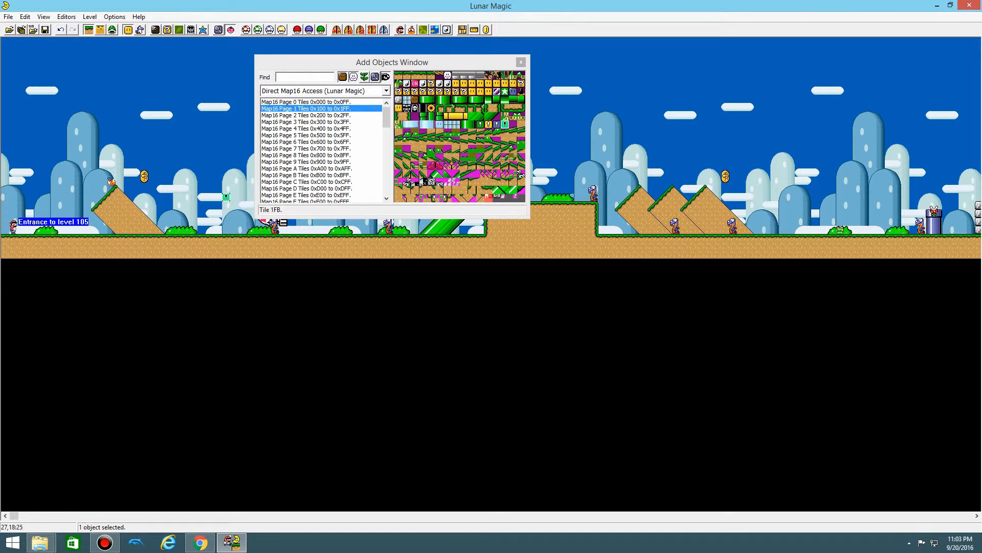
{"action": "mouse_move", "coordinate": [201, 221]}
{"action": "left_mouse_down"}
{"action": "mouse_move", "coordinate": [209, 221]}
{"action": "mouse_move", "coordinate": [203, 187]}
{"action": "mouse_move", "coordinate": [235, 181]}
{"action": "mouse_move", "coordinate": [218, 214]}
{"action": "left_mouse_up"}
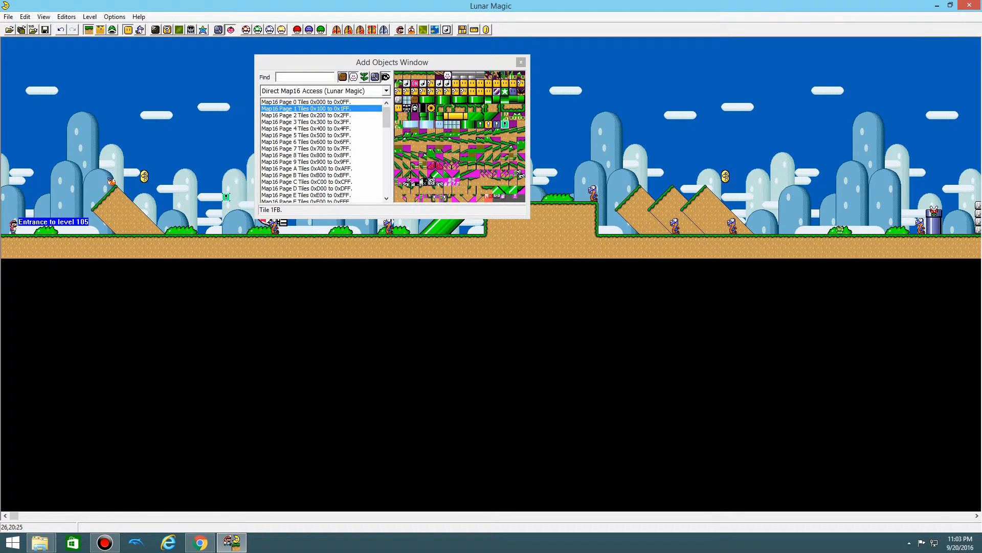
{"action": "left_click", "coordinate": [306, 115]}
{"action": "key", "text": "Up"}
{"action": "key", "text": "Up"}
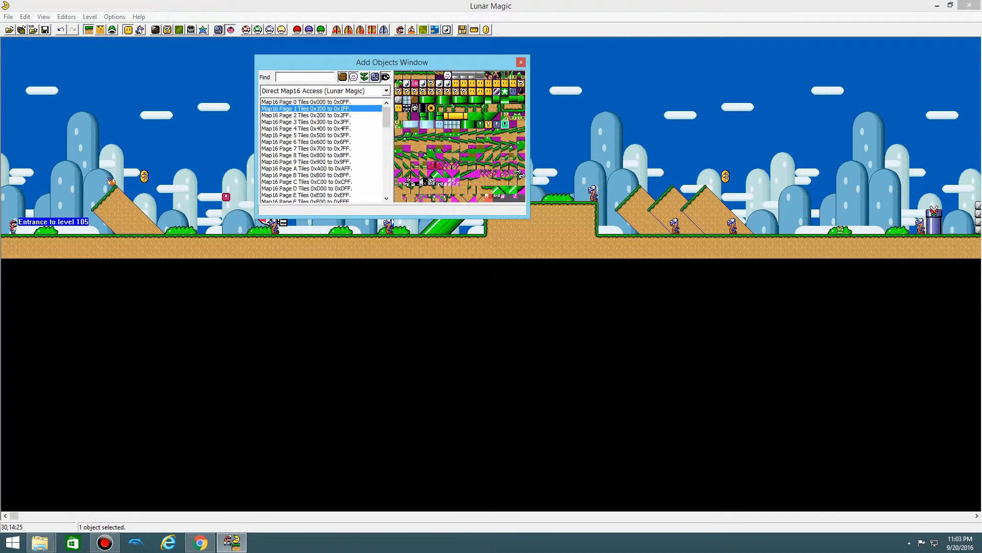
{"action": "key", "text": "Down"}
{"action": "left_click_drag", "start_coordinate": [245, 206], "coordinate": [226, 205]}
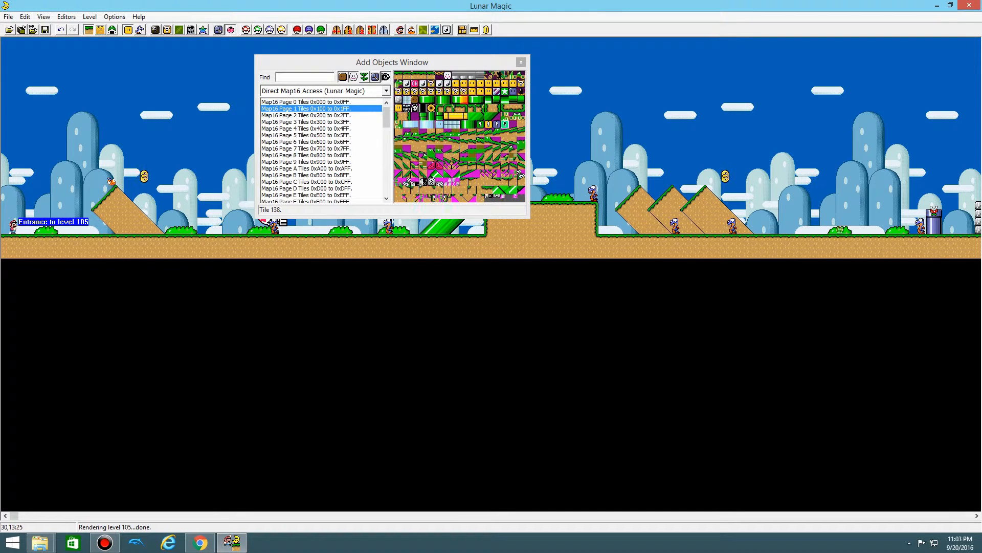
Step: Close the Add Objects window, open the Add Sprites window, and move it clear of the level's beginning
{"action": "left_click", "coordinate": [521, 62]}
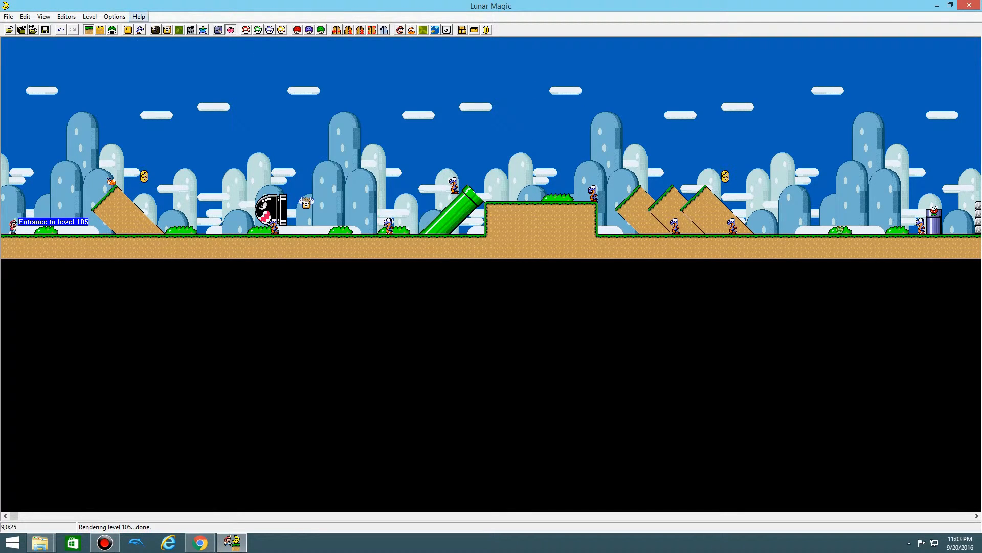
{"action": "left_click", "coordinate": [140, 29]}
{"action": "left_click_drag", "start_coordinate": [491, 210], "coordinate": [355, 70]}
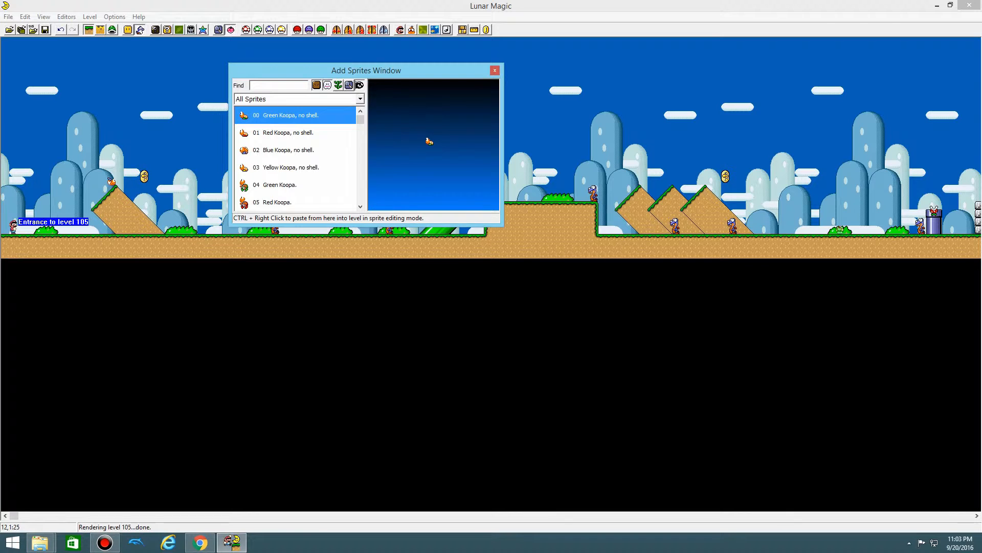
{"action": "left_click_drag", "start_coordinate": [367, 70], "coordinate": [545, 59]}
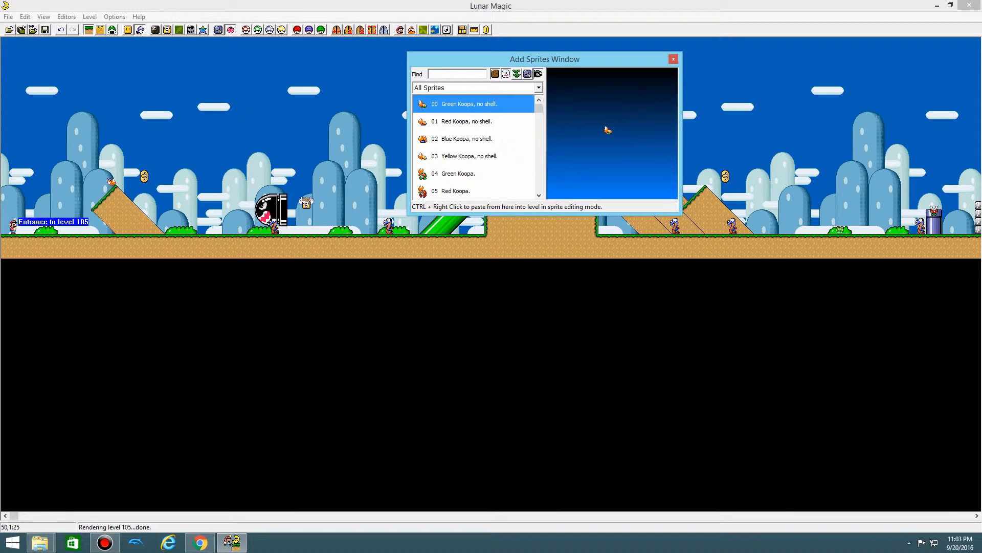
Step: Try pasting several copies of the large coin between the first slope and the Banzai Bill, and delete them all
{"action": "right_click", "coordinate": [177, 123]}
{"action": "left_click_drag", "start_coordinate": [177, 122], "coordinate": [144, 179]}
{"action": "right_click", "coordinate": [202, 148]}
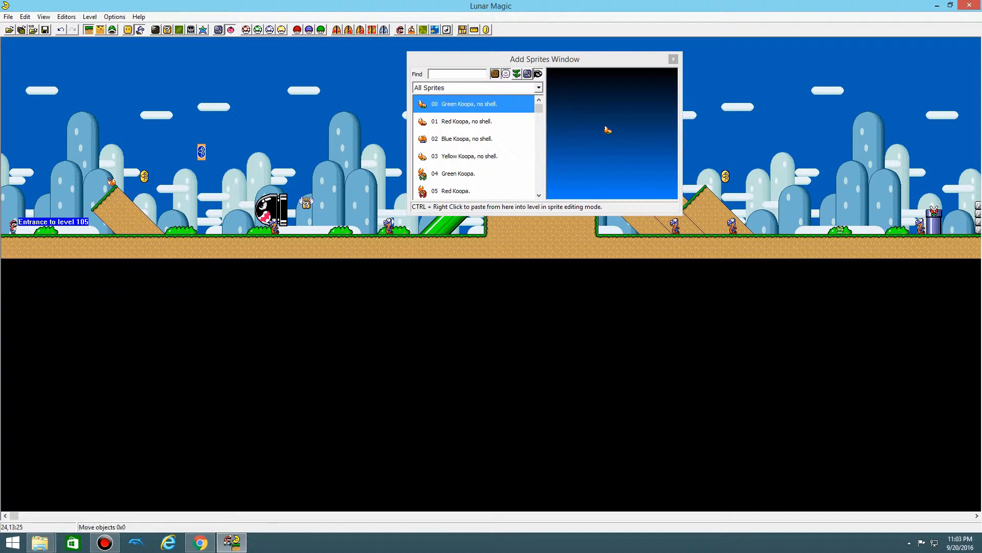
{"action": "right_click", "coordinate": [259, 148]}
{"action": "right_click", "coordinate": [193, 172]}
{"action": "right_click", "coordinate": [243, 197]}
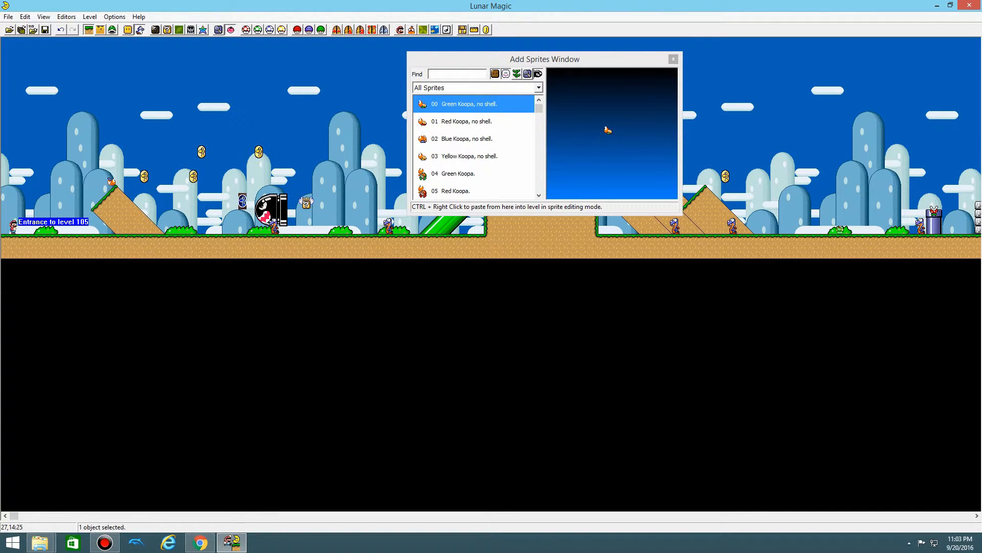
{"action": "right_click", "coordinate": [226, 157]}
{"action": "left_click_drag", "start_coordinate": [185, 116], "coordinate": [267, 213]}
{"action": "key", "text": "Delete"}
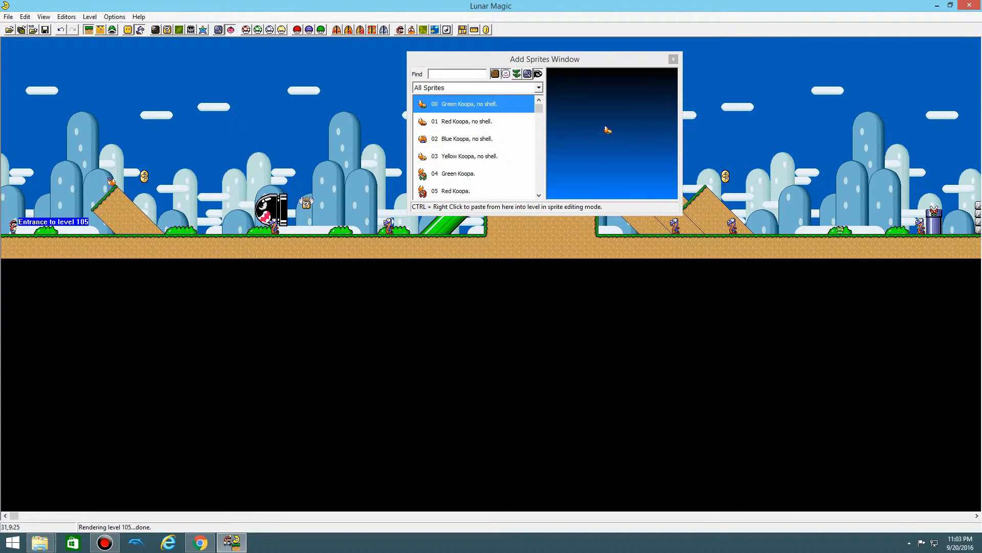
Step: Enable sprite editing mode and look over the sprites along the level's opening section
{"action": "left_click", "coordinate": [112, 29]}
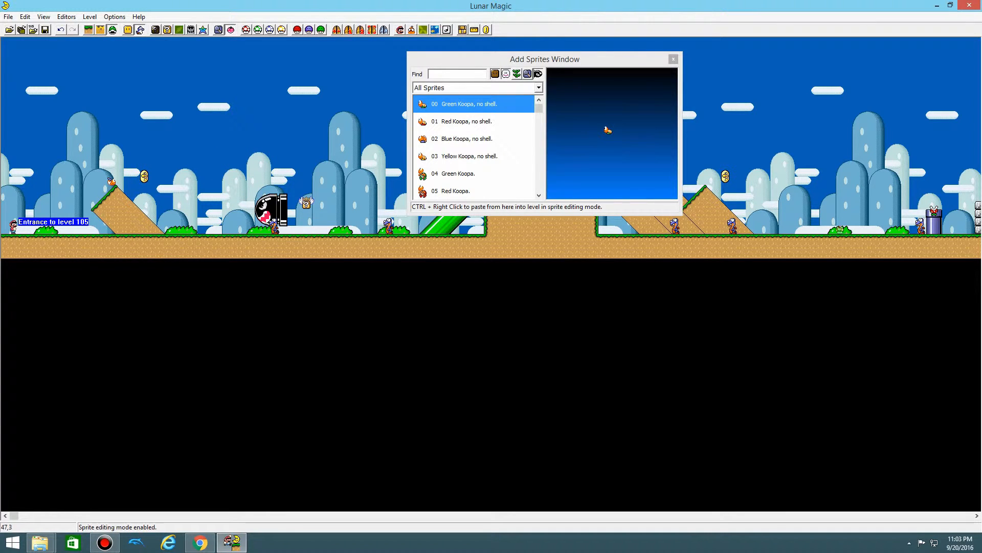
{"action": "scroll", "coordinate": [492, 220], "scroll_direction": "down", "scroll_amount": 4}
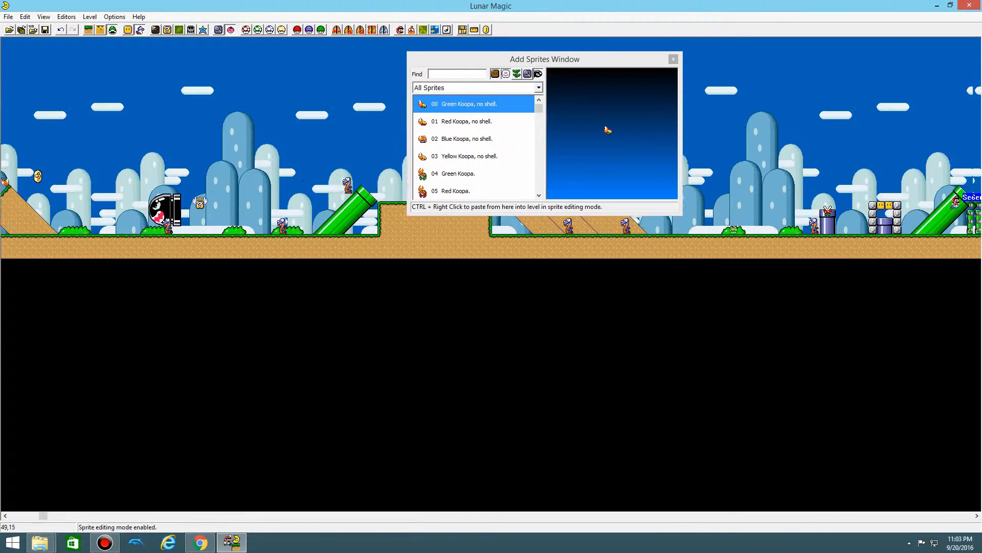
{"action": "scroll", "coordinate": [339, 204], "scroll_direction": "up", "scroll_amount": 4}
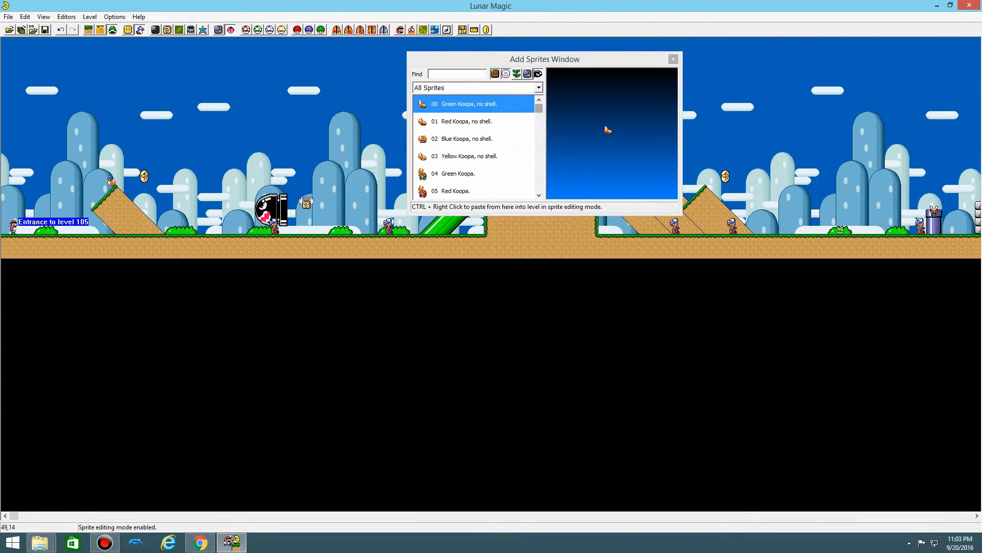
{"action": "mouse_move", "coordinate": [538, 107]}
{"action": "left_mouse_down"}
{"action": "mouse_move", "coordinate": [538, 187]}
{"action": "mouse_move", "coordinate": [539, 108]}
{"action": "left_mouse_up"}
Step: Place many "Green Koopa, no shell" sprites in the air and near the ground around the first slope and Banzai Bill
{"action": "right_click", "coordinate": [234, 206], "text": "ctrl"}
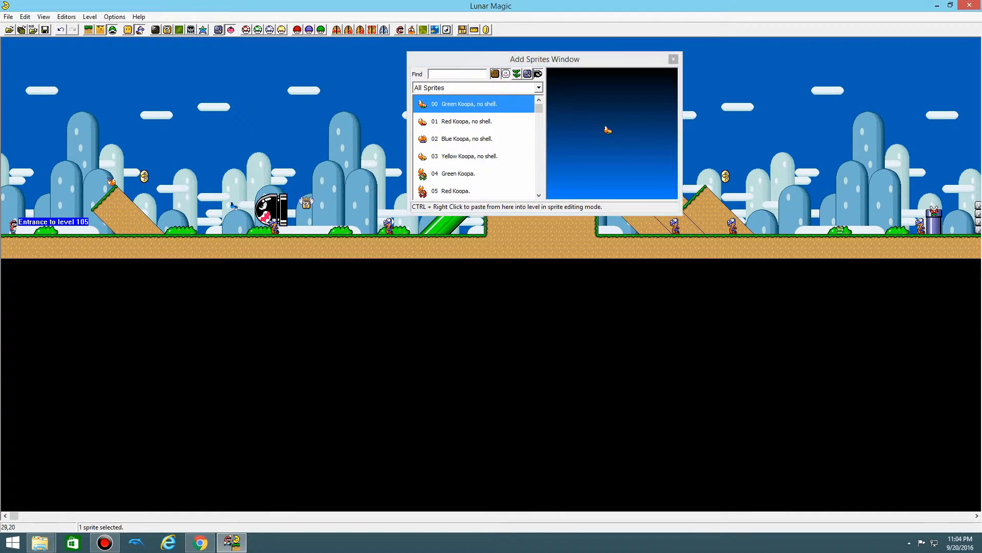
{"action": "right_click", "coordinate": [225, 222], "text": "ctrl"}
{"action": "left_click_drag", "start_coordinate": [254, 167], "coordinate": [214, 234]}
{"action": "right_click", "coordinate": [225, 116], "text": "ctrl"}
{"action": "right_click", "coordinate": [316, 91], "text": "ctrl"}
{"action": "right_click", "coordinate": [226, 124], "text": "ctrl"}
{"action": "right_click", "coordinate": [152, 148], "text": "ctrl"}
{"action": "right_click", "coordinate": [175, 149], "text": "ctrl"}
{"action": "right_click", "coordinate": [218, 108], "text": "ctrl"}
{"action": "right_click", "coordinate": [201, 165], "text": "ctrl"}
{"action": "right_click", "coordinate": [176, 173], "text": "ctrl"}
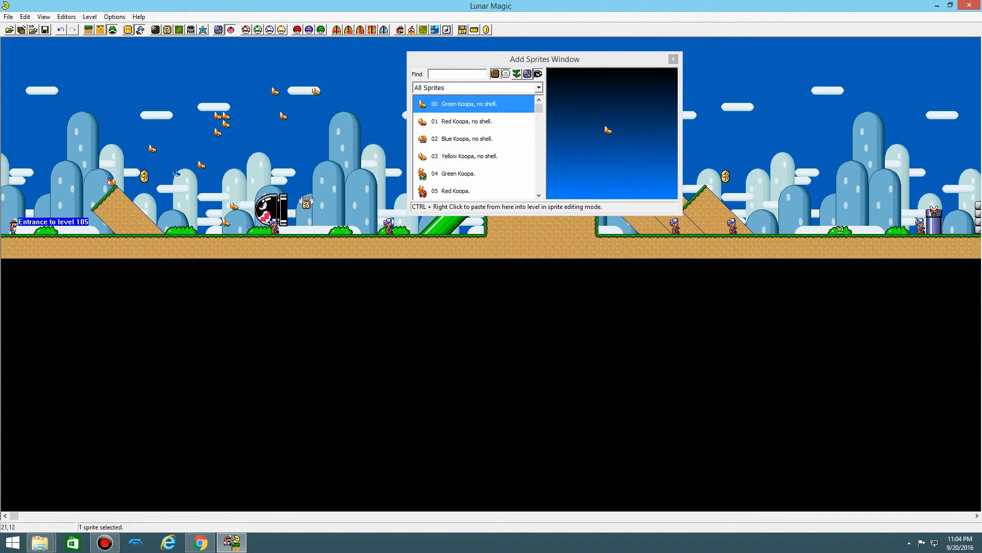
Step: Add more "Green Koopa, no shell" sprites to the cluster in the sky between the first slope and the Banzai Bill
{"action": "right_click", "coordinate": [275, 91], "text": "ctrl"}
{"action": "right_click", "coordinate": [275, 100], "text": "ctrl"}
{"action": "right_click", "coordinate": [299, 124], "text": "ctrl"}
{"action": "right_click", "coordinate": [234, 148], "text": "ctrl"}
{"action": "right_click_drag", "start_coordinate": [209, 91], "coordinate": [201, 75], "text": "ctrl"}
{"action": "right_click", "coordinate": [168, 83], "text": "ctrl"}
{"action": "right_click", "coordinate": [233, 124], "text": "ctrl"}
{"action": "right_click_drag", "start_coordinate": [250, 125], "coordinate": [251, 131], "text": "ctrl"}
{"action": "right_click", "coordinate": [193, 125], "text": "ctrl"}
{"action": "right_click", "coordinate": [184, 107], "text": "ctrl"}
{"action": "right_click", "coordinate": [209, 83], "text": "ctrl"}
{"action": "right_click_drag", "start_coordinate": [234, 84], "coordinate": [242, 100], "text": "ctrl"}
{"action": "right_click", "coordinate": [258, 140], "text": "ctrl"}
{"action": "left_click", "coordinate": [300, 229]}
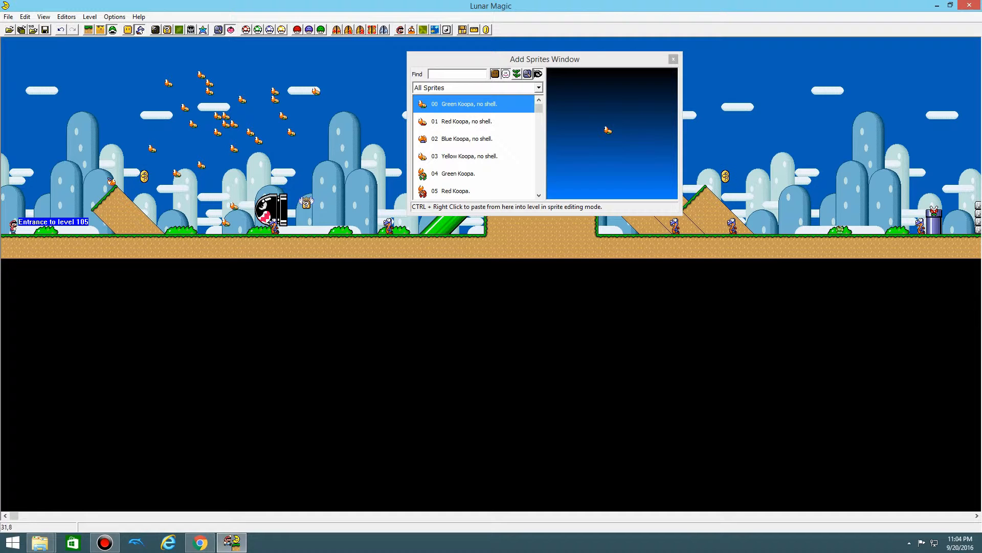
Step: Delete all the pasted shell-less green Koopas in the sky, including the two near the ground beside the Banzai Bill
{"action": "left_click_drag", "start_coordinate": [353, 62], "coordinate": [145, 176]}
{"action": "key", "text": "Delete"}
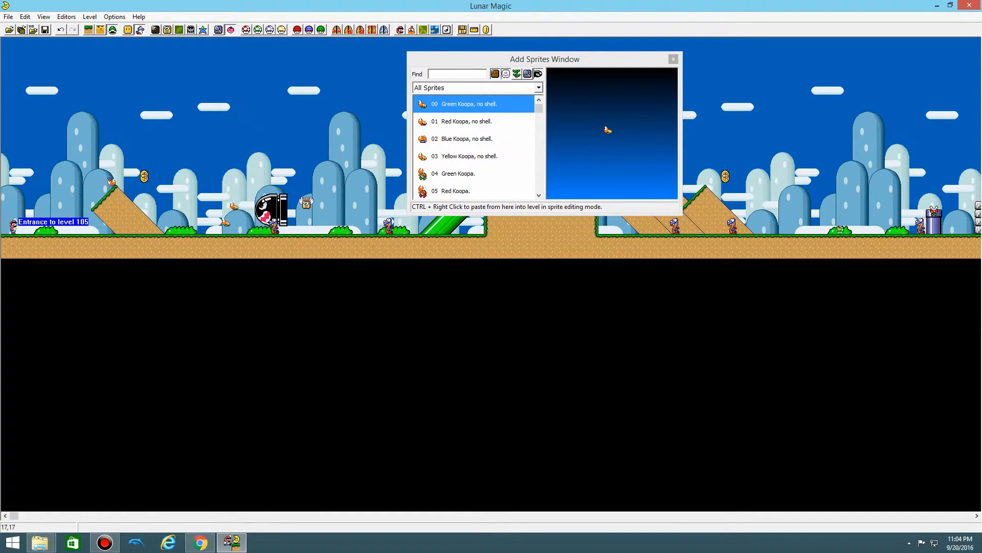
{"action": "left_click_drag", "start_coordinate": [221, 185], "coordinate": [247, 223]}
{"action": "key", "text": "Delete"}
{"action": "scroll", "coordinate": [267, 132], "scroll_direction": "down", "scroll_amount": 1}
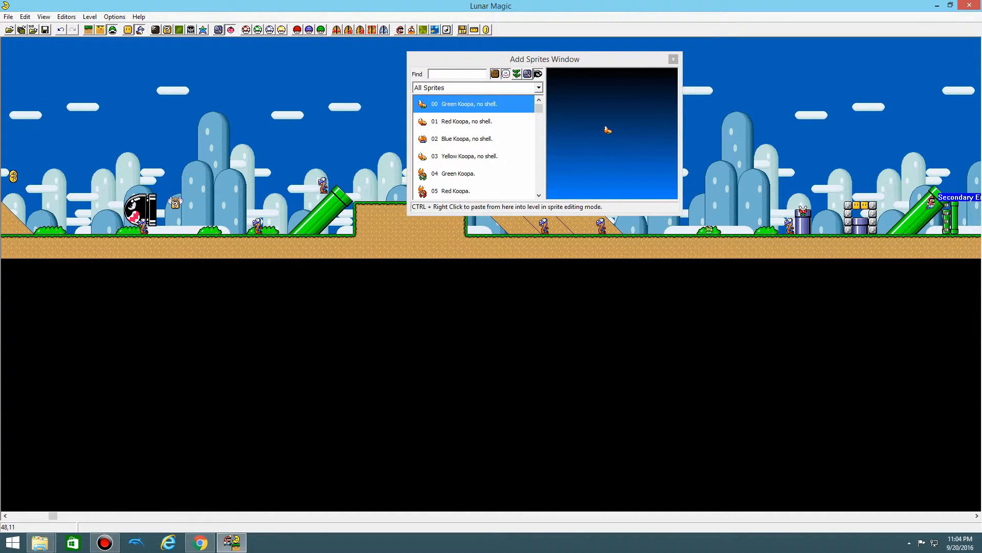
{"action": "scroll", "coordinate": [312, 170], "scroll_direction": "up", "scroll_amount": 1}
Step: Browse the All Sprites list, preview "Spring board, left wall" and the message box text sprite, and switch to Standard Sprites
{"action": "left_click_drag", "start_coordinate": [539, 108], "coordinate": [539, 127]}
{"action": "left_click", "coordinate": [474, 138]}
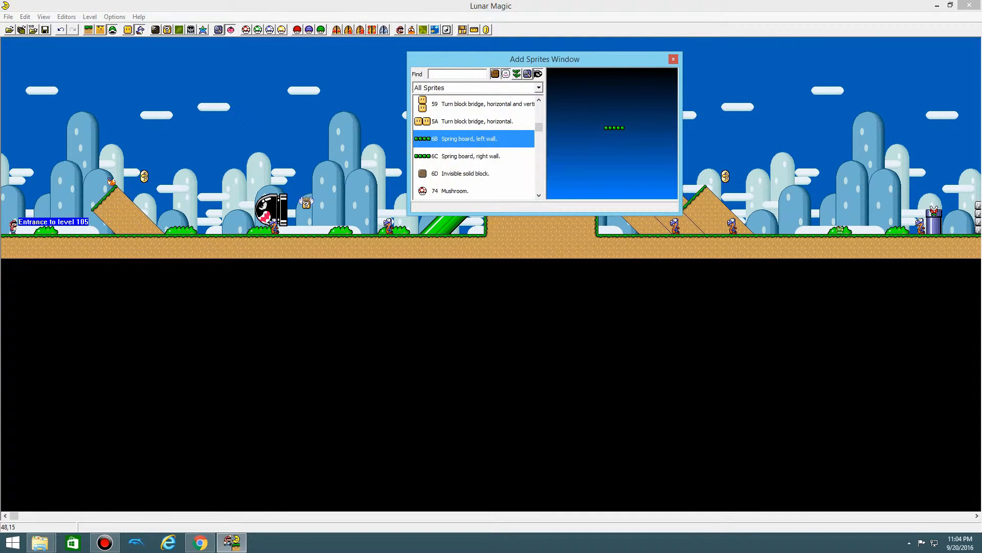
{"action": "left_click_drag", "start_coordinate": [539, 127], "coordinate": [538, 164]}
{"action": "left_click", "coordinate": [480, 174]}
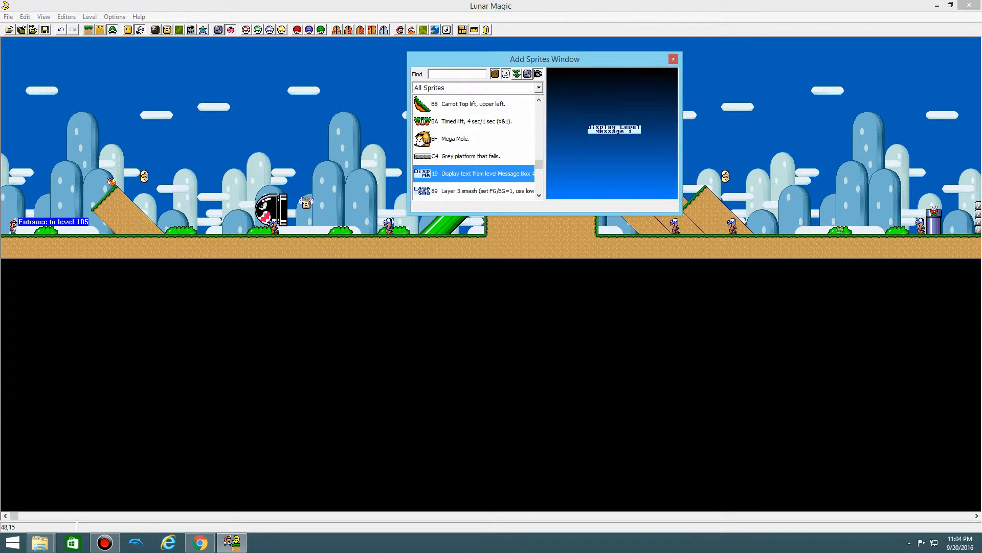
{"action": "left_click", "coordinate": [539, 88]}
{"action": "left_click", "coordinate": [440, 102]}
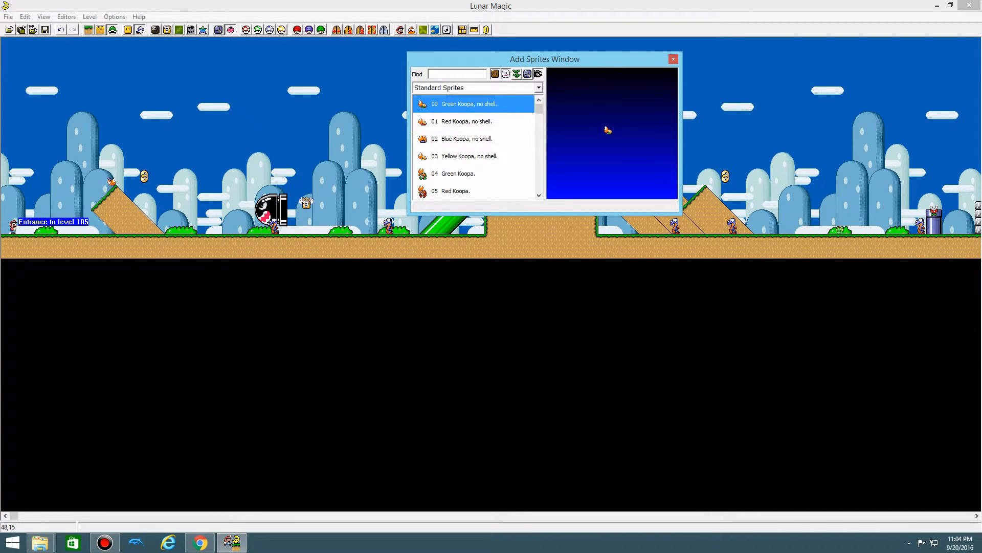
Step: Show the Tileset Specific Sprites and look through the whole list, from the fish to the grey falling platform
{"action": "left_click", "coordinate": [539, 87]}
{"action": "left_click", "coordinate": [460, 115]}
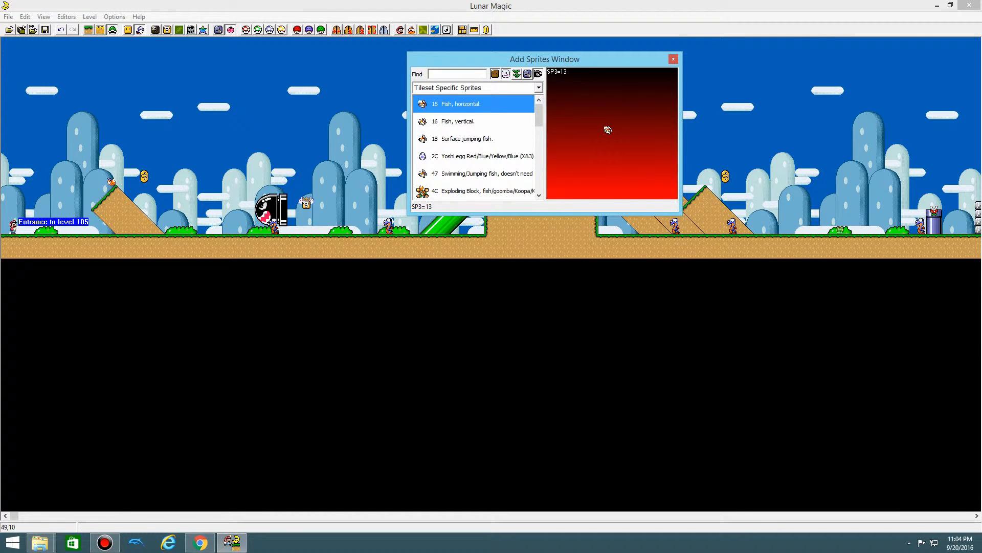
{"action": "scroll", "coordinate": [474, 147], "scroll_direction": "down", "scroll_amount": 1}
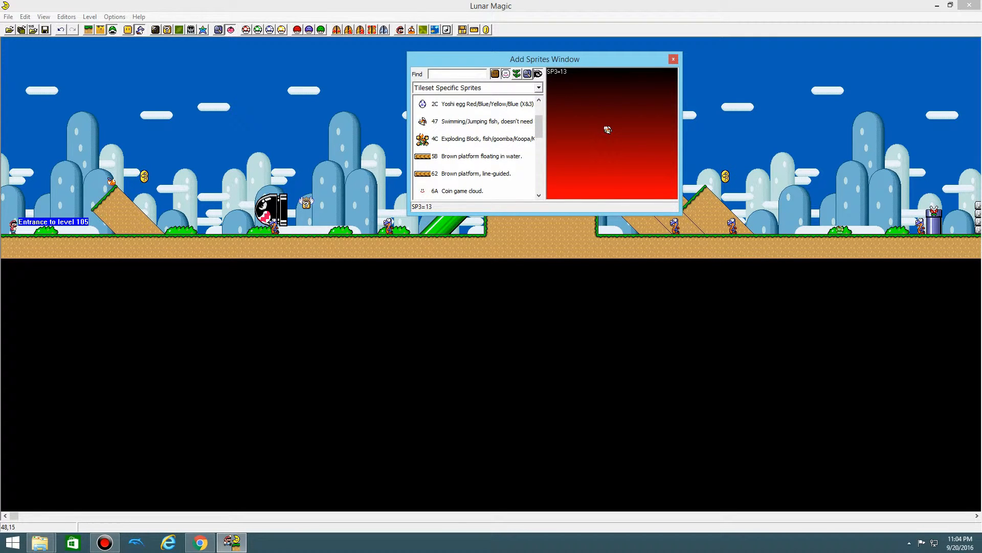
{"action": "scroll", "coordinate": [473, 147], "scroll_direction": "down", "scroll_amount": 1}
{"action": "scroll", "coordinate": [474, 148], "scroll_direction": "up", "scroll_amount": 2}
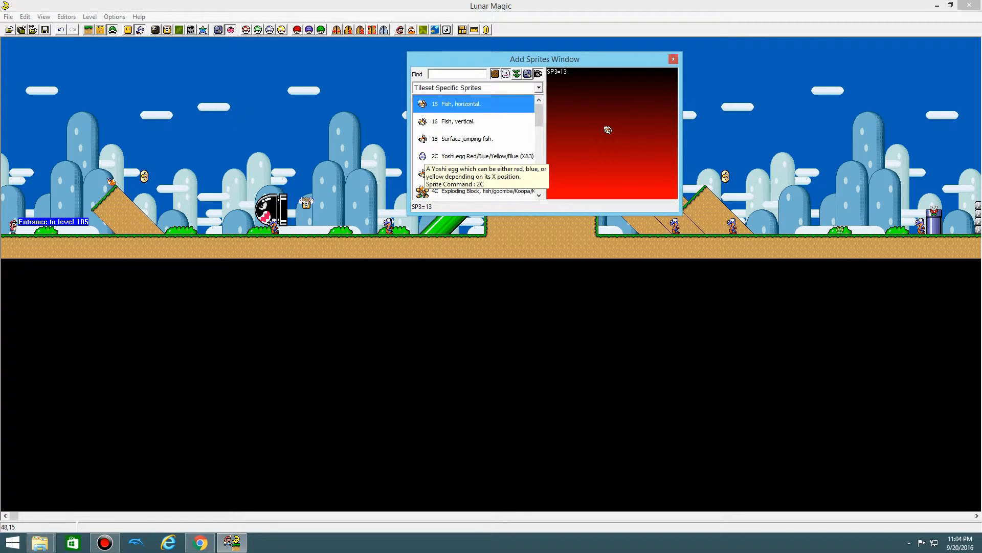
{"action": "scroll", "coordinate": [473, 148], "scroll_direction": "down", "scroll_amount": 6}
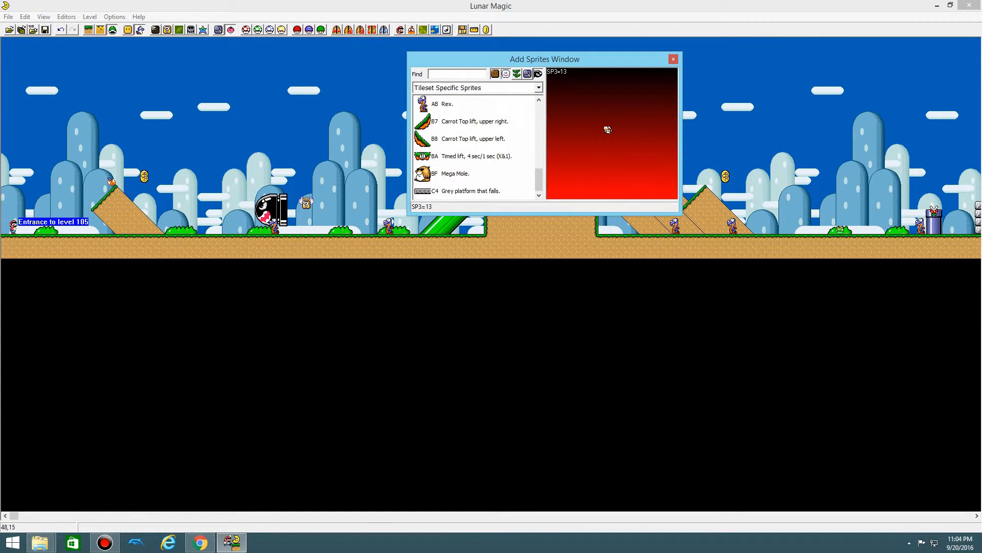
{"action": "scroll", "coordinate": [473, 147], "scroll_direction": "up", "scroll_amount": 5}
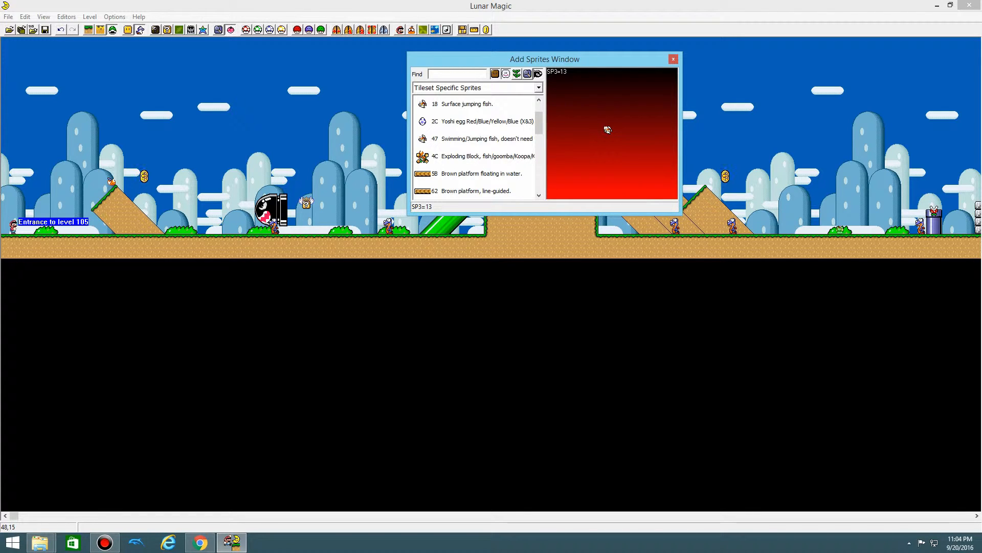
{"action": "scroll", "coordinate": [474, 147], "scroll_direction": "down", "scroll_amount": 1}
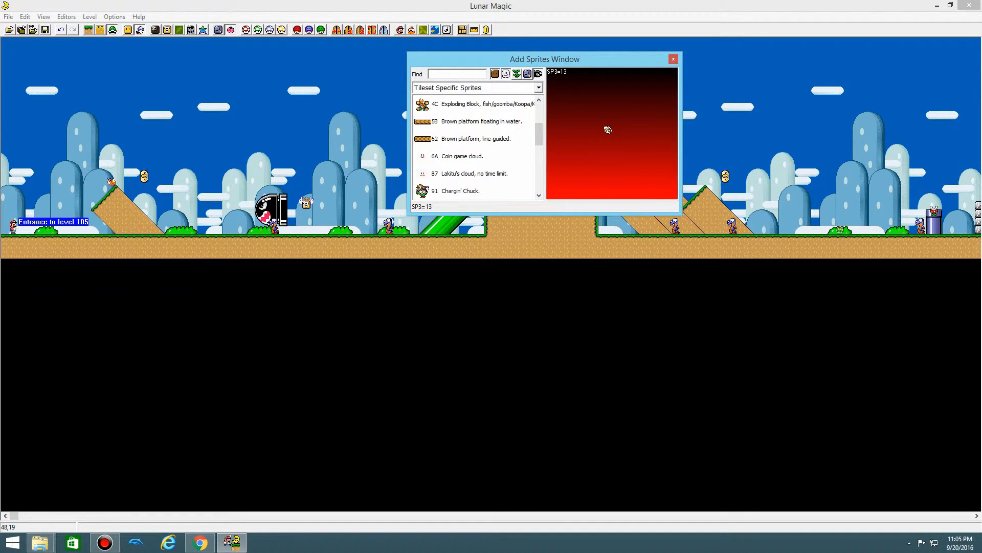
{"action": "scroll", "coordinate": [474, 147], "scroll_direction": "down", "scroll_amount": 2}
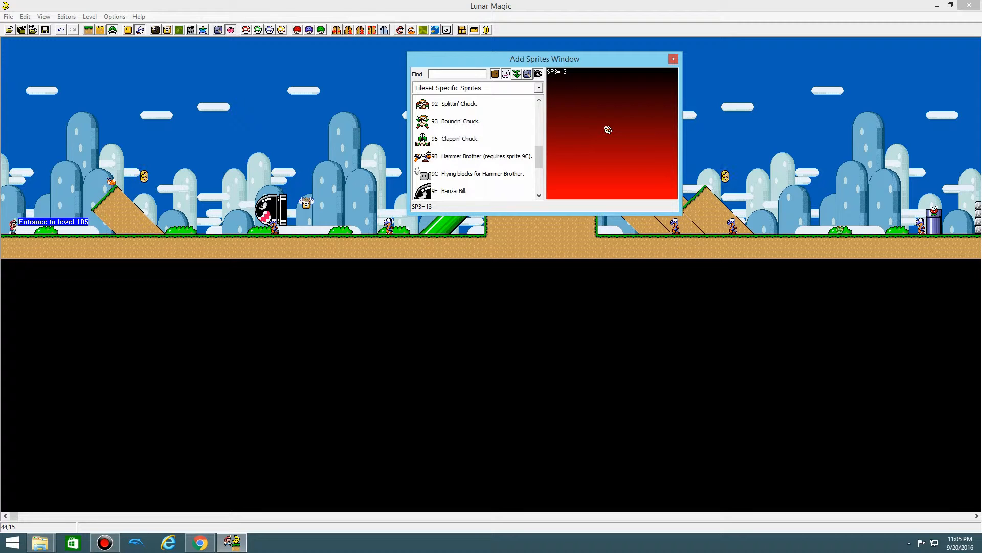
{"action": "scroll", "coordinate": [473, 147], "scroll_direction": "down", "scroll_amount": 3}
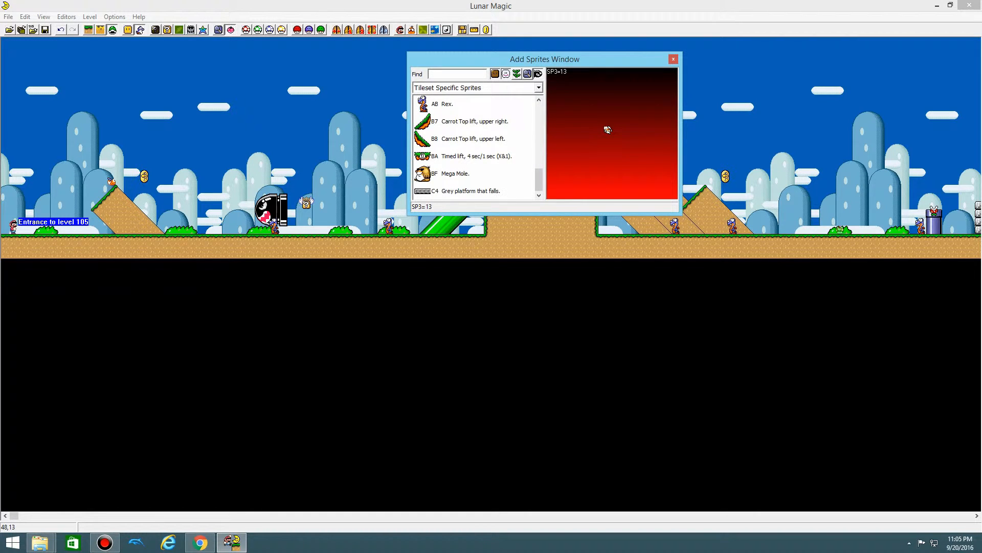
{"action": "scroll", "coordinate": [474, 147], "scroll_direction": "up", "scroll_amount": 6}
Step: Show the Special Commands and Generators and preview the message box text, Layer 3 smash and fireplace smoke entries
{"action": "left_click", "coordinate": [539, 88]}
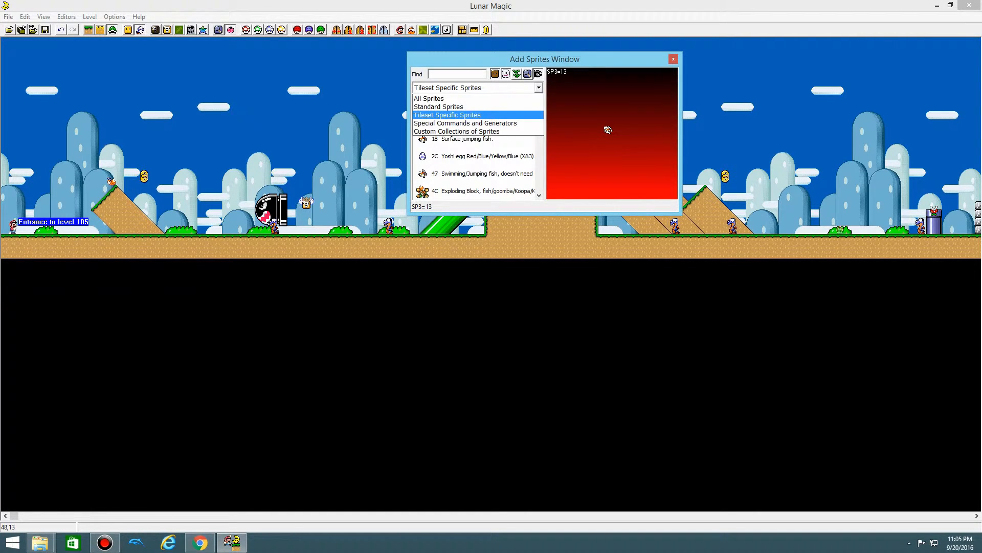
{"action": "left_click", "coordinate": [466, 123]}
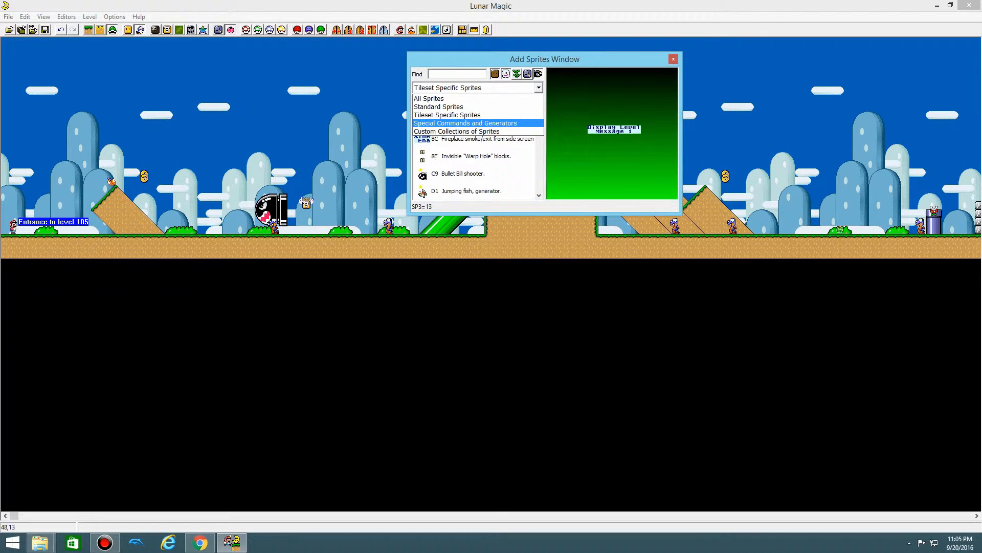
{"action": "left_click", "coordinate": [483, 121]}
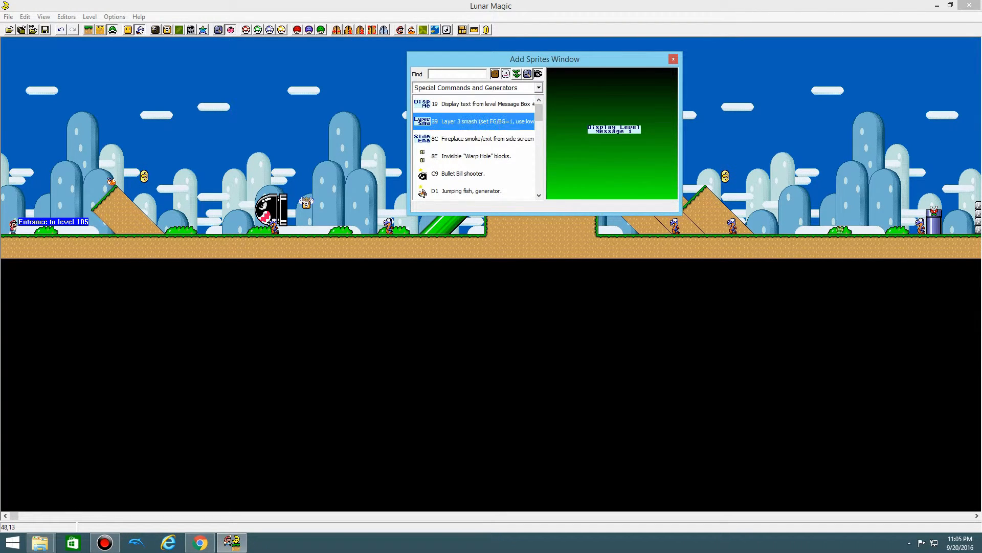
{"action": "left_click", "coordinate": [483, 138]}
{"action": "left_click", "coordinate": [483, 122]}
{"action": "left_click", "coordinate": [483, 104]}
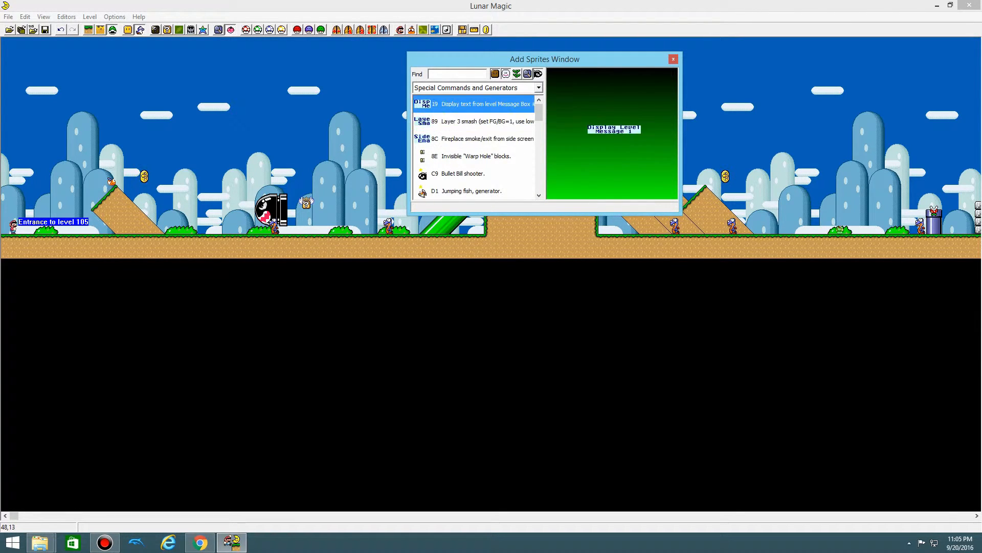
{"action": "left_click", "coordinate": [483, 139]}
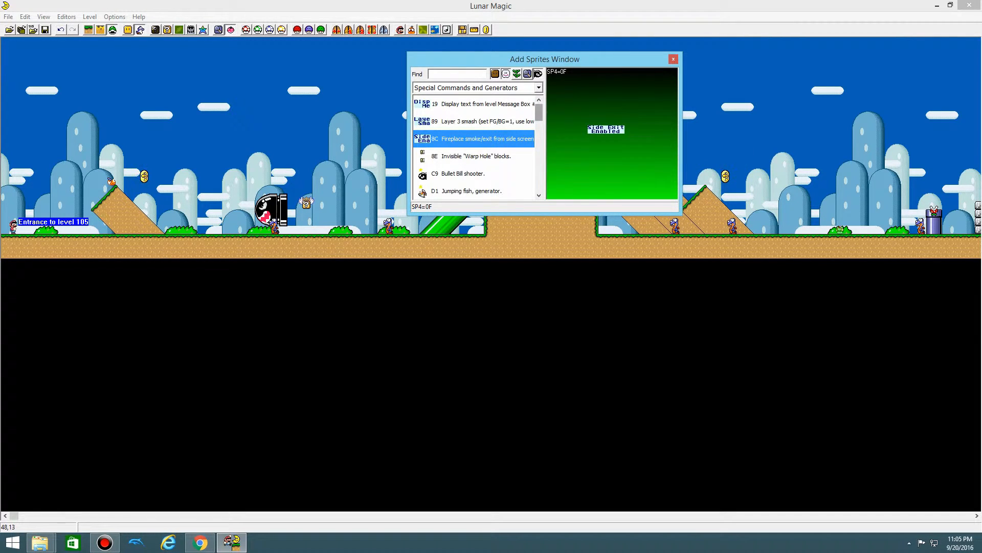
{"action": "scroll", "coordinate": [474, 147], "scroll_direction": "down", "scroll_amount": 4}
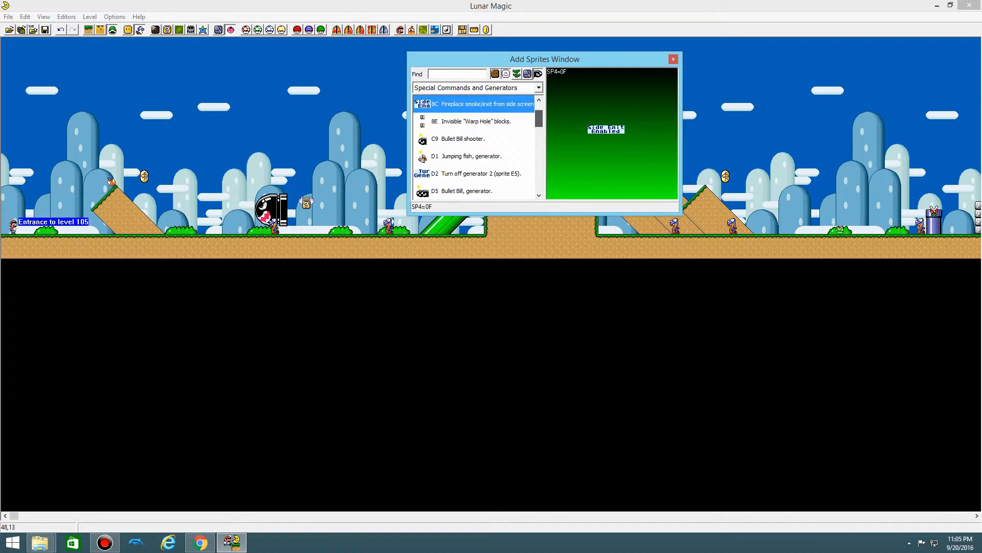
{"action": "scroll", "coordinate": [474, 147], "scroll_direction": "up", "scroll_amount": 3}
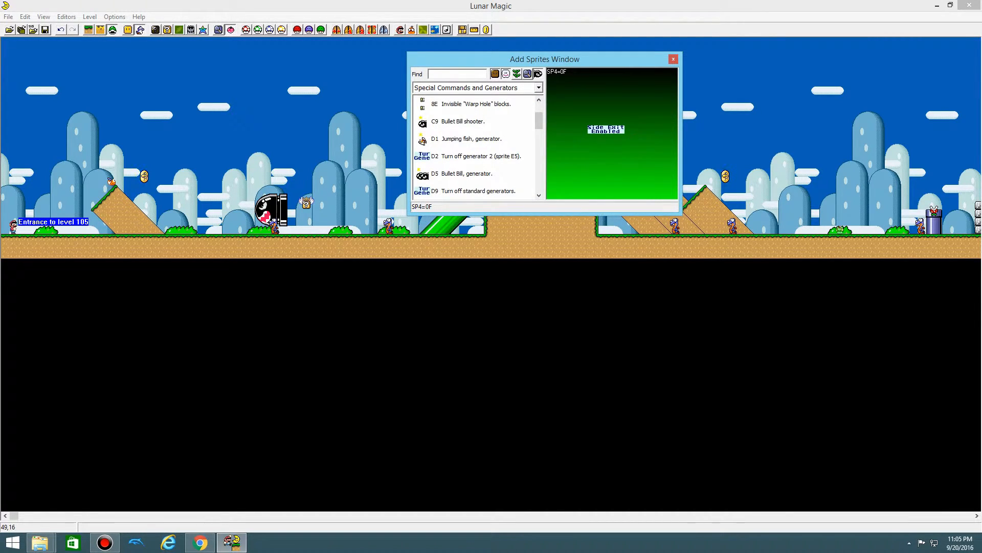
Step: Compare the previews of the "Bullet Bill shooter" and the "Bullet Bill, generator" sprites
{"action": "left_click", "coordinate": [474, 122]}
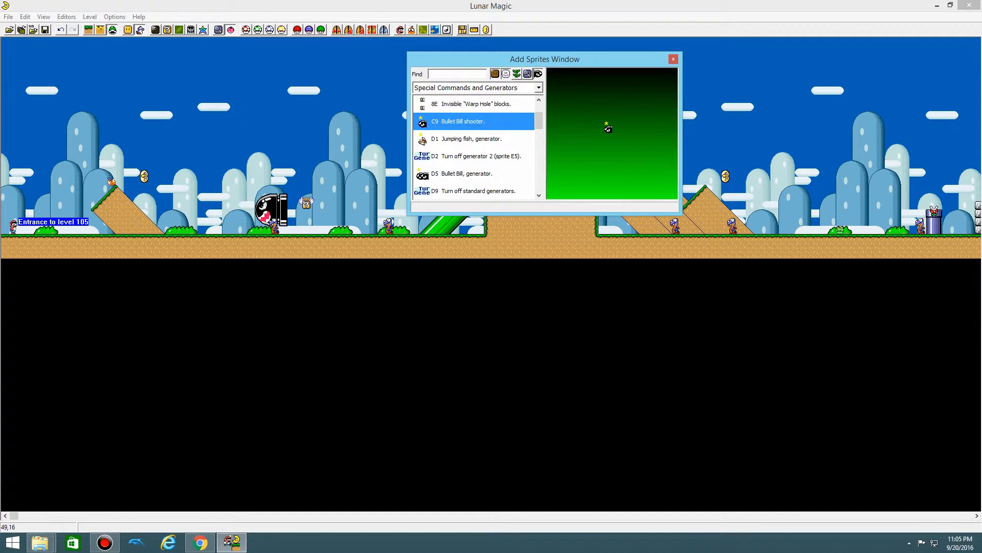
{"action": "left_click", "coordinate": [474, 174]}
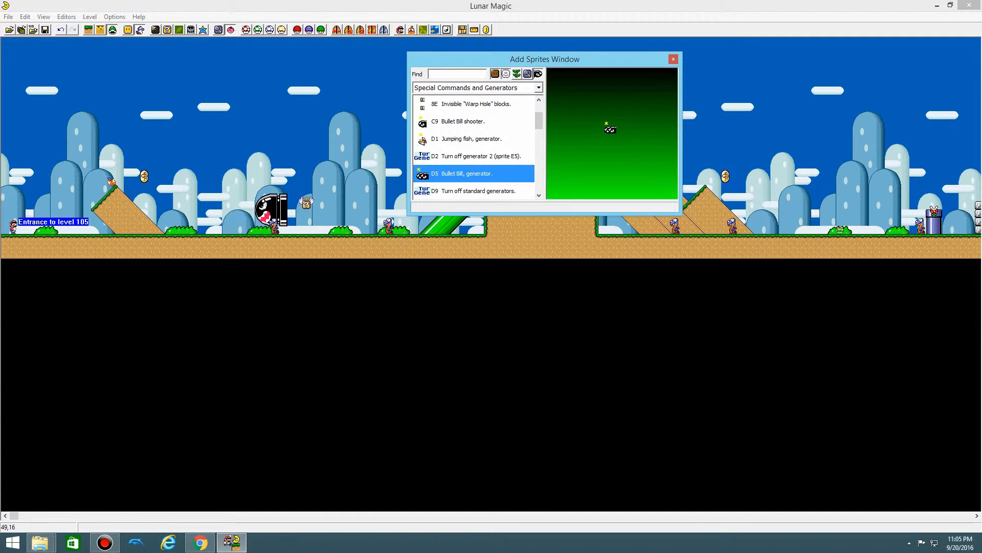
{"action": "left_click", "coordinate": [473, 121]}
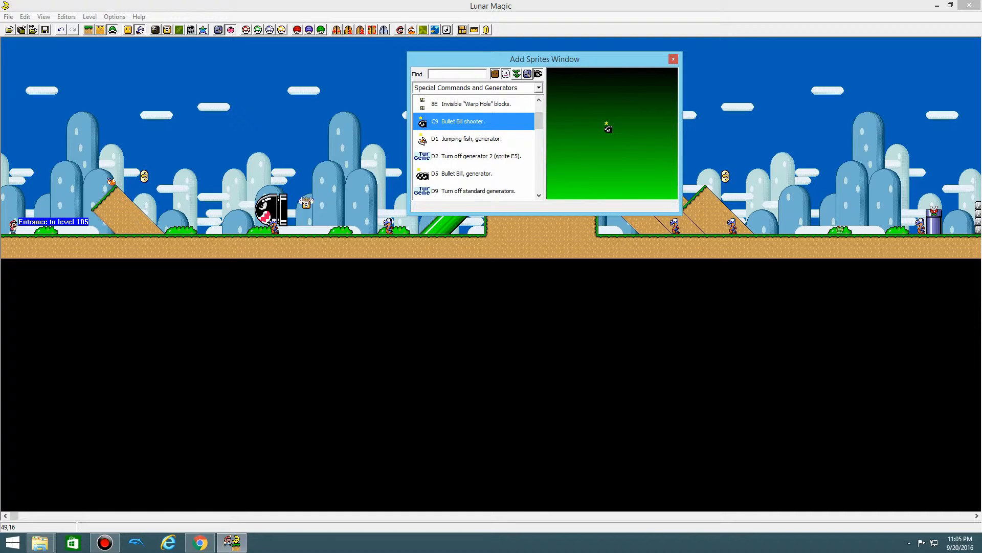
Step: Try placing a "Bullet Bill, generator" sprite in the air above the Banzai Bill, and delete it
{"action": "left_click", "coordinate": [473, 173]}
{"action": "right_click", "coordinate": [298, 156]}
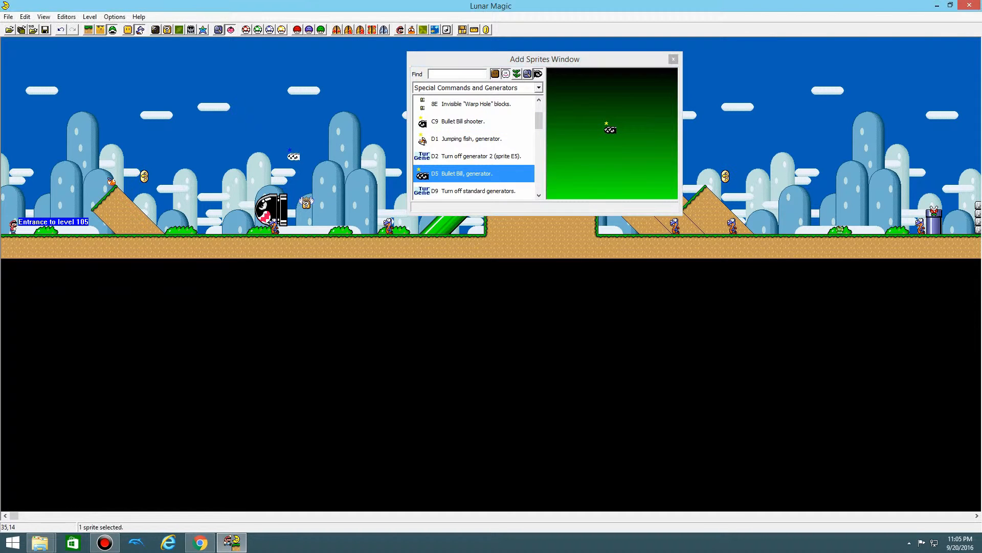
{"action": "left_click_drag", "start_coordinate": [297, 155], "coordinate": [355, 196]}
{"action": "left_click", "coordinate": [353, 196]}
{"action": "key", "text": "Delete"}
Step: Try placing a "Bullet Bill shooter" sprite in the air above the Banzai Bill, and delete it
{"action": "left_click", "coordinate": [463, 121]}
{"action": "right_click", "coordinate": [300, 155]}
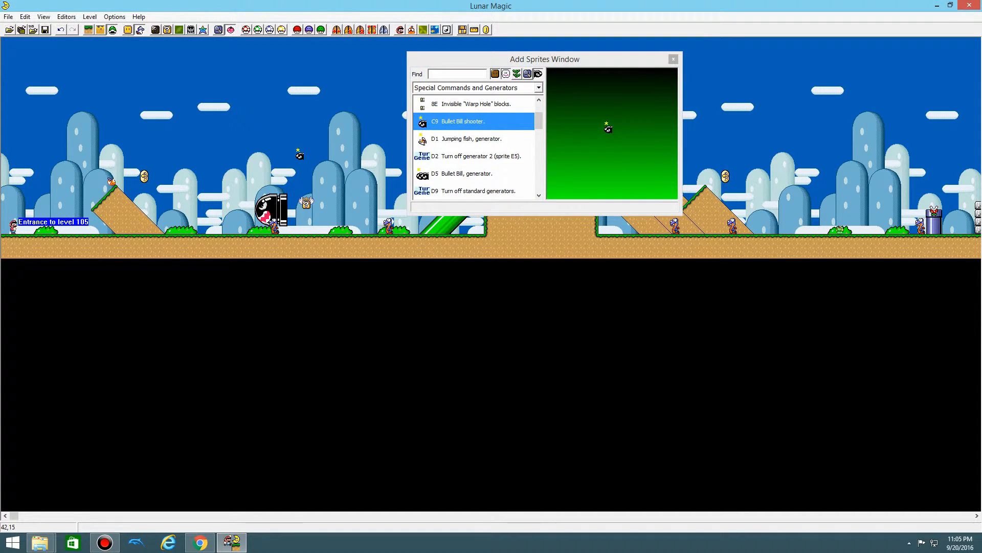
{"action": "left_click_drag", "start_coordinate": [349, 128], "coordinate": [286, 175]}
{"action": "key", "text": "Delete"}
Step: Preview "Jumping fish, generator" and look through the remaining special commands, down to the Layer 2 sink and rise entries
{"action": "scroll", "coordinate": [307, 172], "scroll_direction": "down", "scroll_amount": 3}
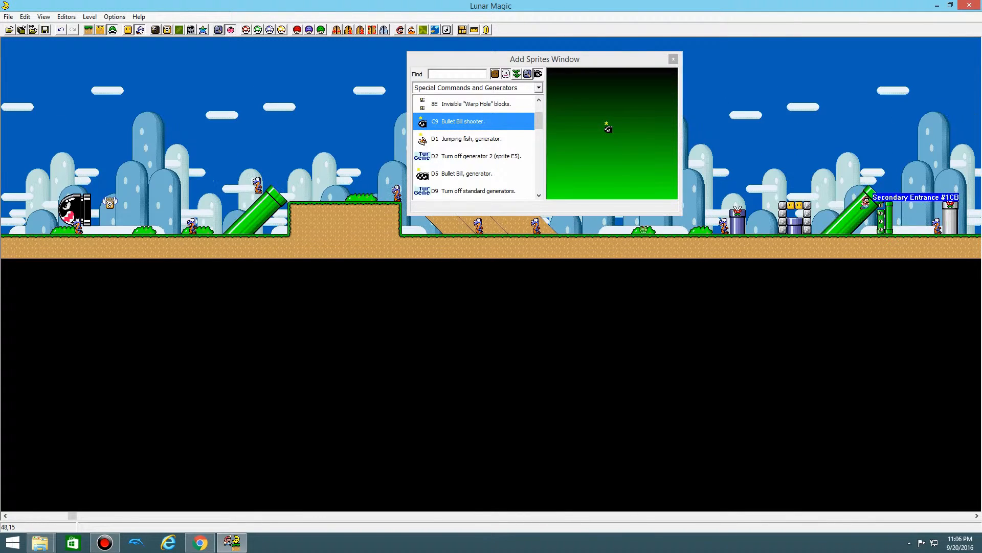
{"action": "scroll", "coordinate": [317, 168], "scroll_direction": "up", "scroll_amount": 2}
{"action": "left_click", "coordinate": [463, 139]}
{"action": "scroll", "coordinate": [463, 138], "scroll_direction": "down", "scroll_amount": 1}
{"action": "scroll", "coordinate": [473, 148], "scroll_direction": "down", "scroll_amount": 5}
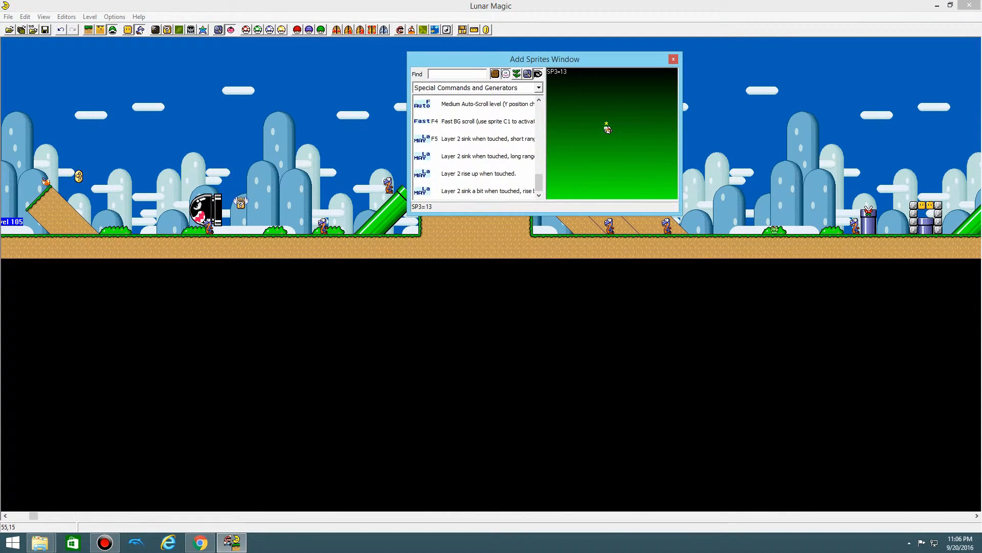
Step: Show the Custom Collections of Sprites category, and return to All Sprites
{"action": "left_click", "coordinate": [539, 87]}
{"action": "scroll", "coordinate": [539, 87], "scroll_direction": "up", "scroll_amount": 1}
{"action": "scroll", "coordinate": [539, 87], "scroll_direction": "down", "scroll_amount": 1}
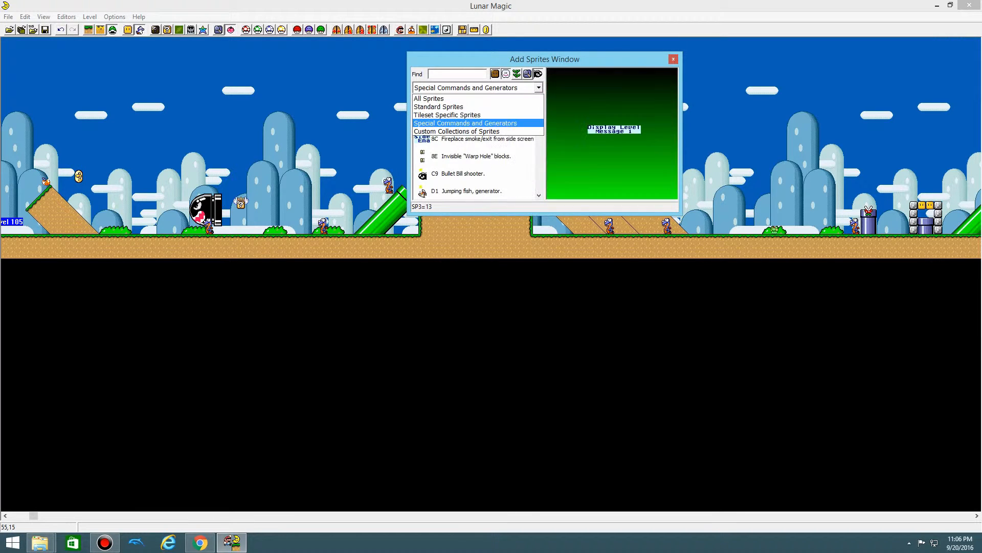
{"action": "key", "text": "Down"}
{"action": "key", "text": "Return"}
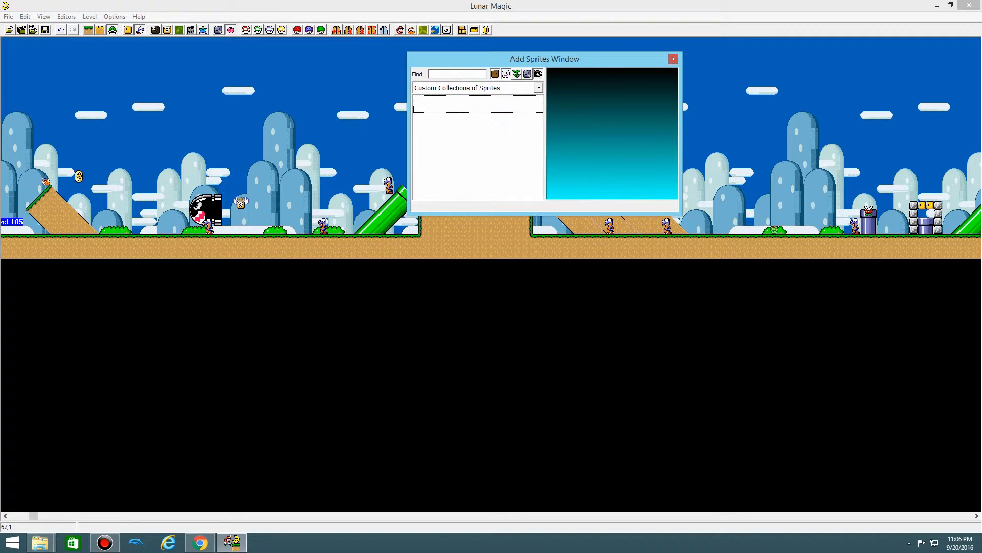
{"action": "left_click", "coordinate": [514, 87]}
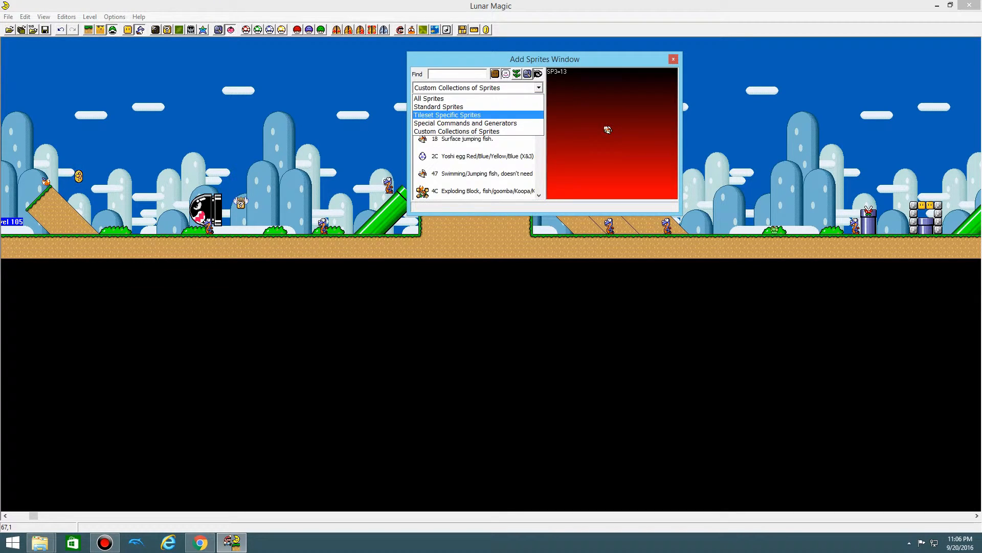
{"action": "key", "text": "Up"}
{"action": "key", "text": "Up"}
{"action": "key", "text": "Return"}
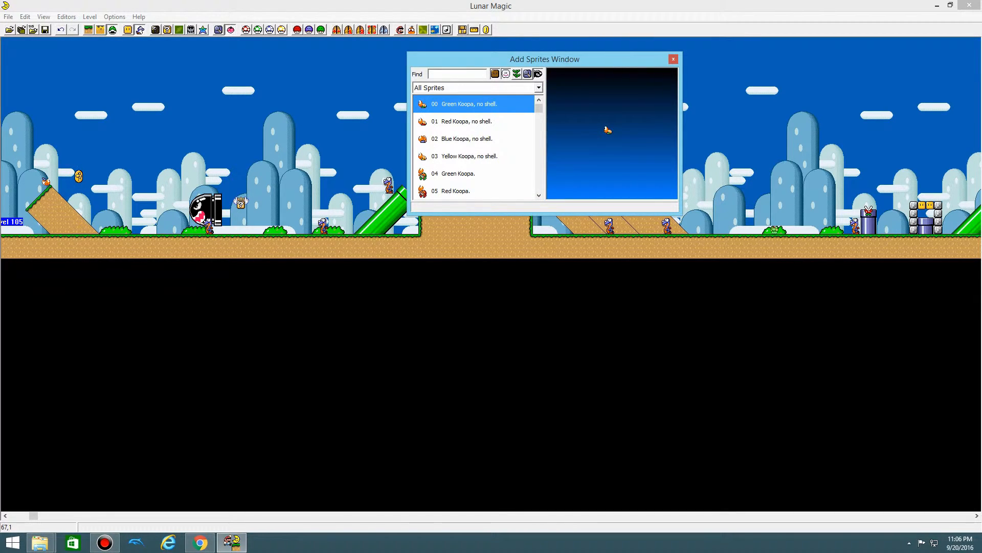
Step: Show the Tileset Specific Sprites and select the Banzai Bill sprite
{"action": "left_click", "coordinate": [514, 88]}
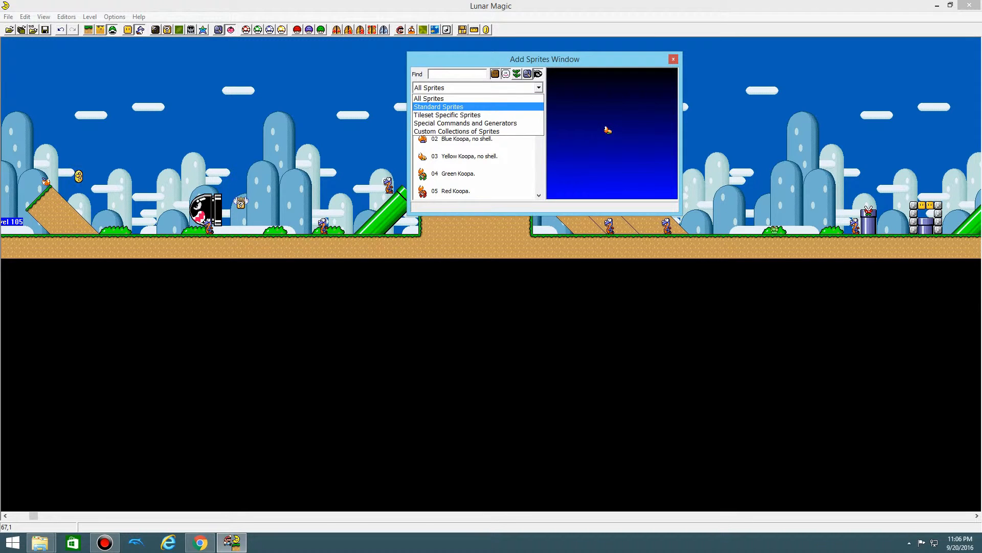
{"action": "left_click", "coordinate": [512, 114]}
{"action": "scroll", "coordinate": [474, 148], "scroll_direction": "down", "scroll_amount": 5}
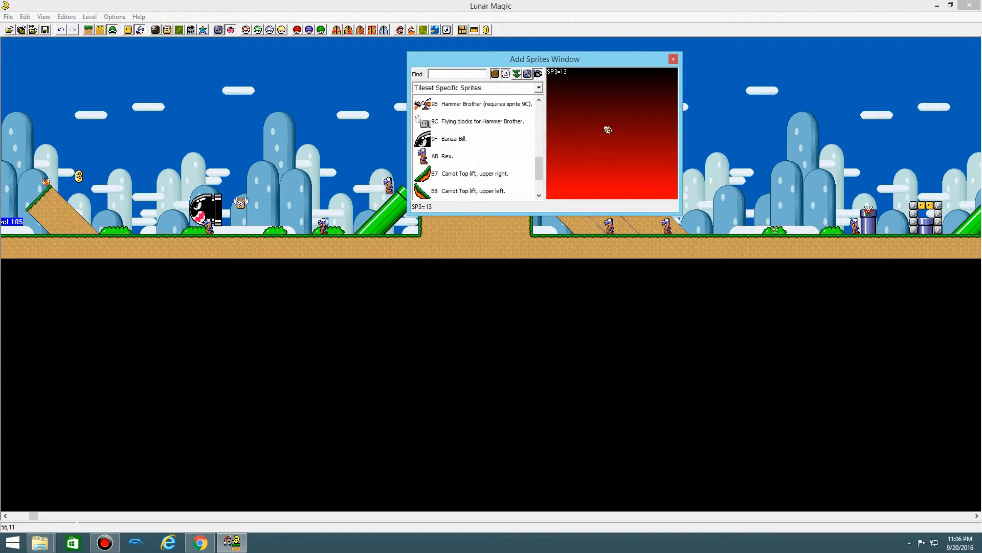
{"action": "left_click", "coordinate": [454, 140]}
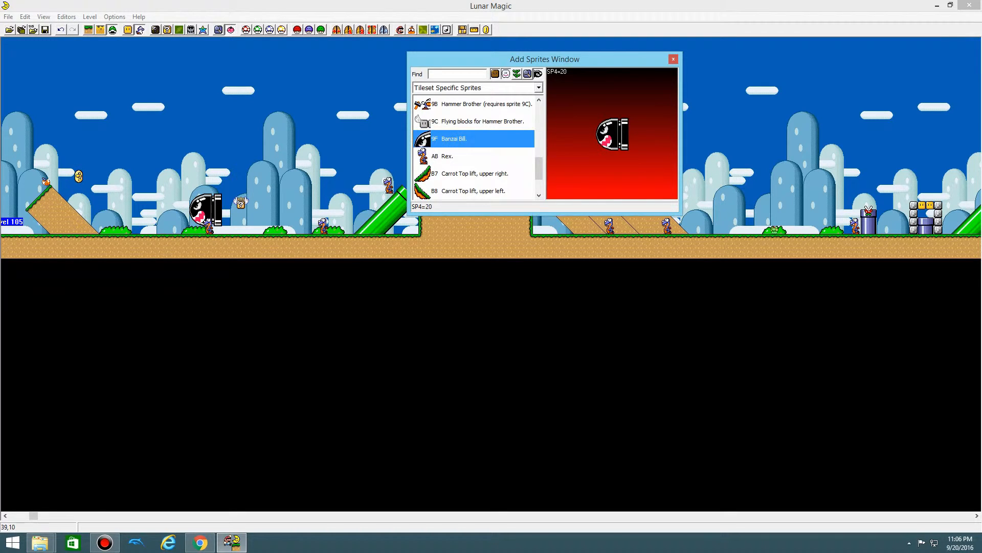
Step: Try placing a Banzai Bill in the air above the existing one, delete it, and close the Add Sprites window
{"action": "right_click", "coordinate": [259, 124]}
{"action": "left_click_drag", "start_coordinate": [226, 120], "coordinate": [314, 160]}
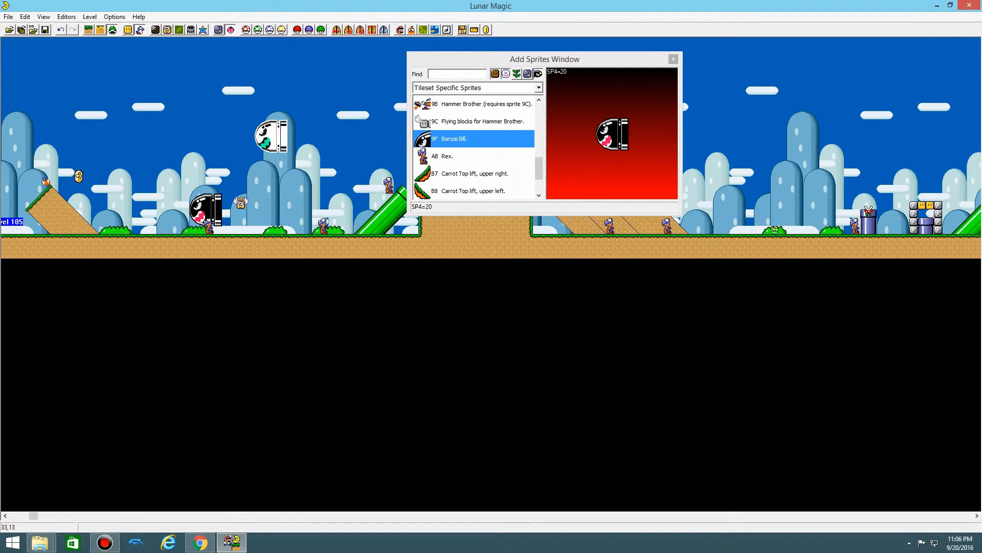
{"action": "key", "text": "Delete"}
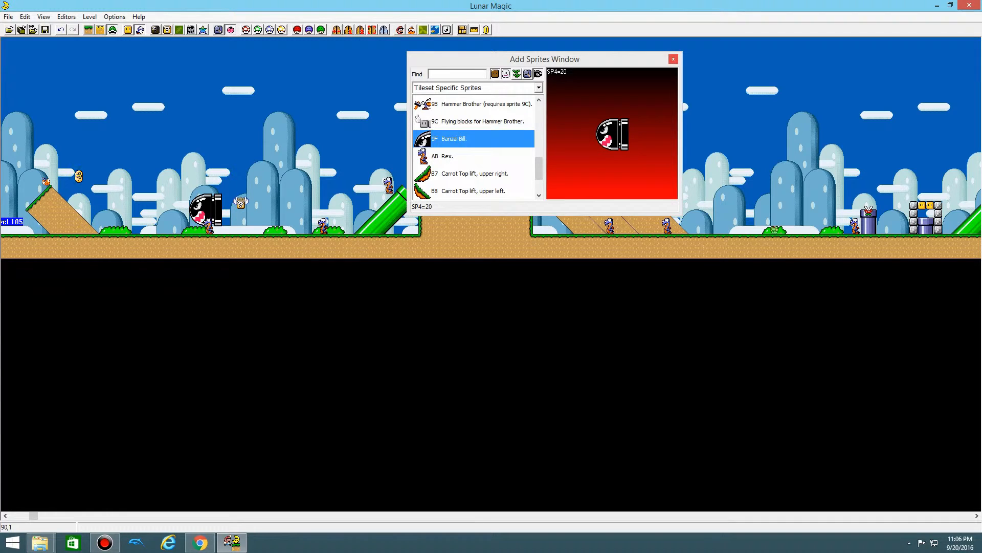
{"action": "left_click", "coordinate": [673, 59]}
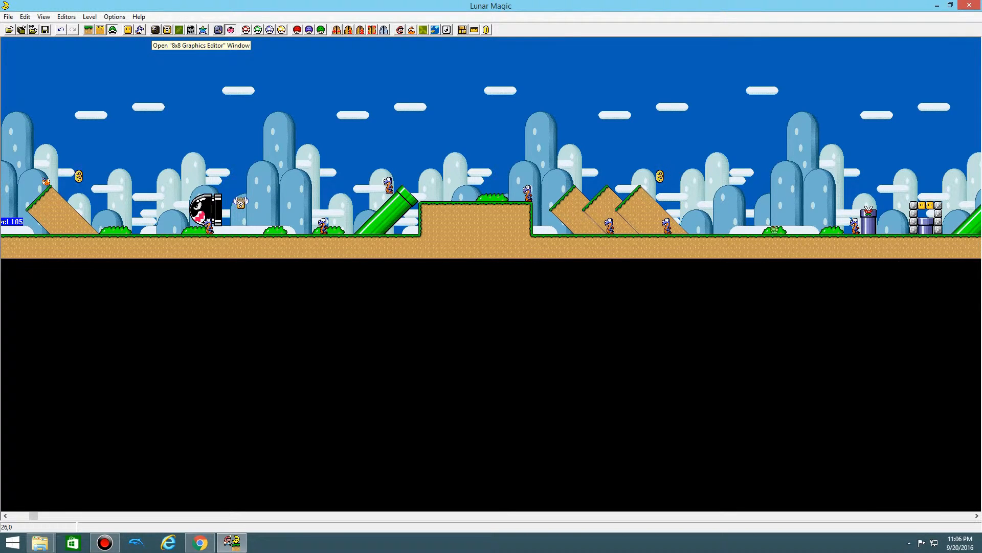
Step: Open the 8x8 Tile Editor and preview several tiles from the first two rows of the tile sheet
{"action": "left_click", "coordinate": [155, 30]}
{"action": "left_click_drag", "start_coordinate": [103, 44], "coordinate": [443, 96]}
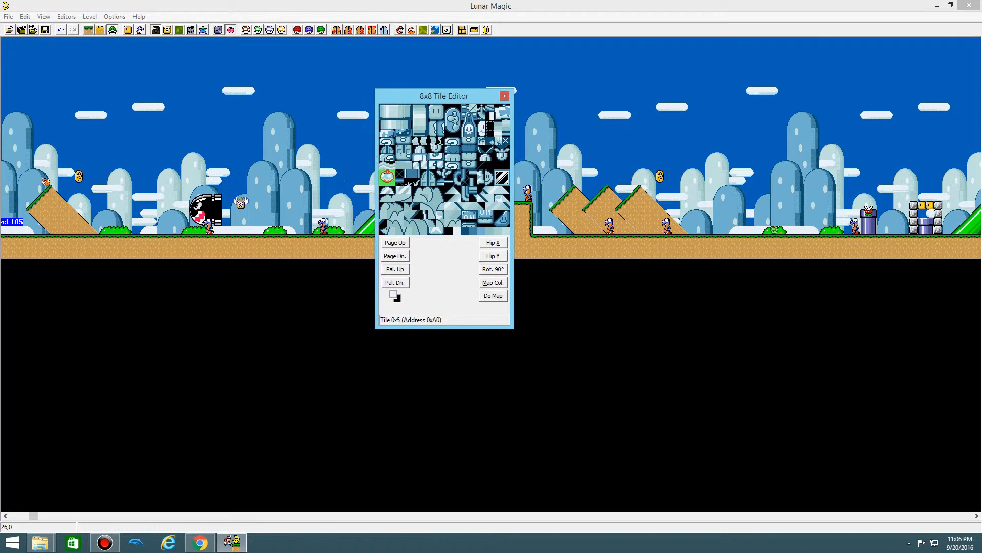
{"action": "left_click", "coordinate": [391, 108]}
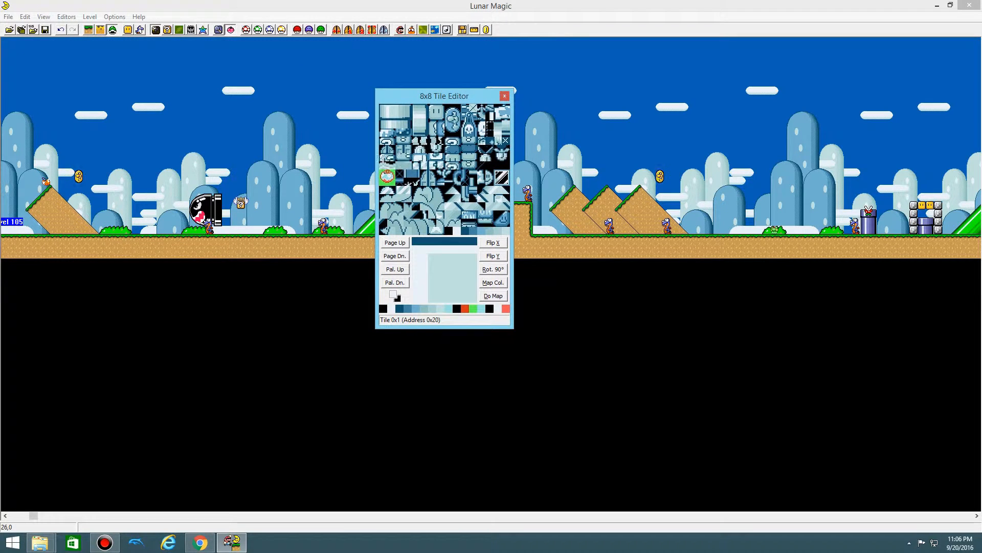
{"action": "left_click", "coordinate": [383, 108]}
{"action": "left_click", "coordinate": [408, 116]}
{"action": "left_click", "coordinate": [392, 108]}
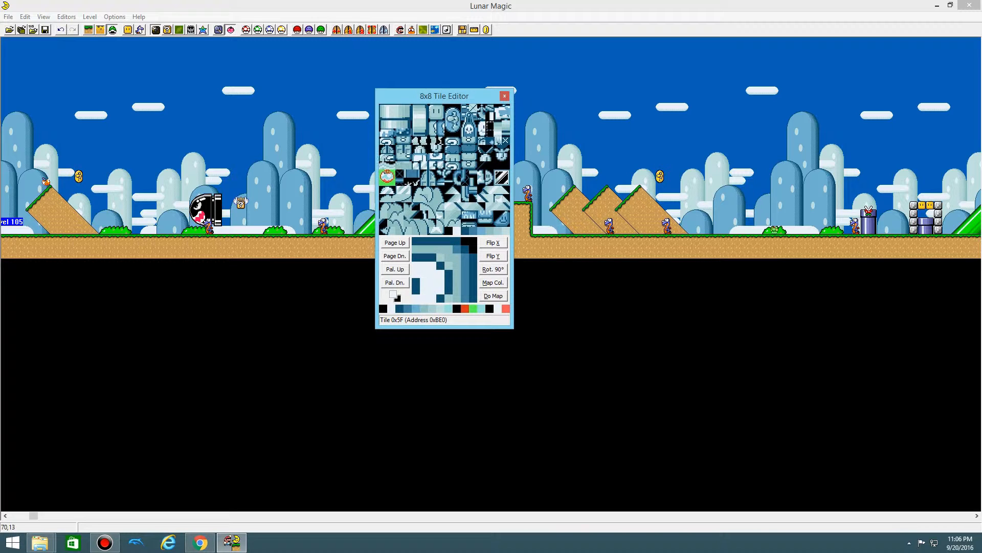
Step: Preview an eye tile further down the sheet and the round graphics near its top, and close the 8x8 Tile Editor
{"action": "left_click", "coordinate": [391, 141]}
{"action": "left_click", "coordinate": [392, 141]}
{"action": "left_click", "coordinate": [392, 140]}
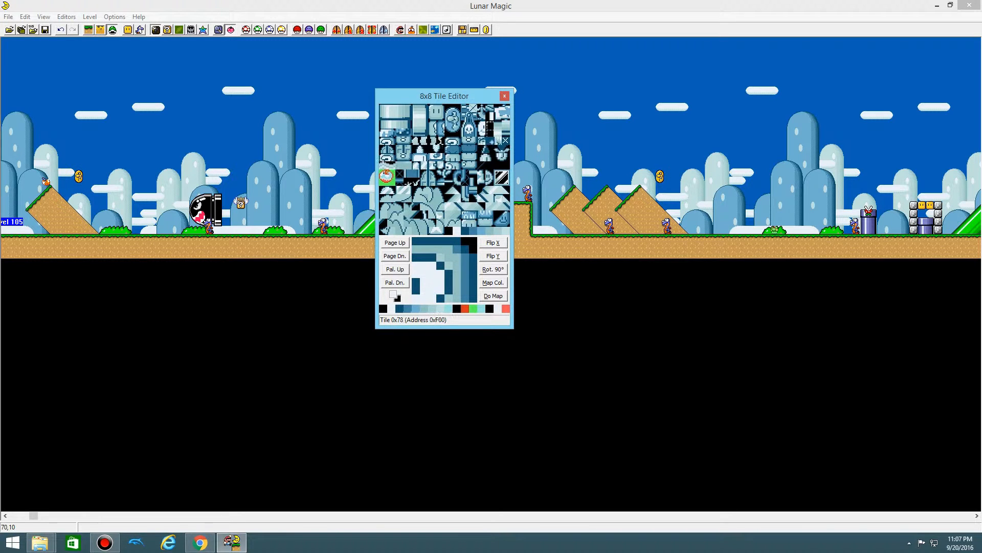
{"action": "left_click", "coordinate": [457, 116]}
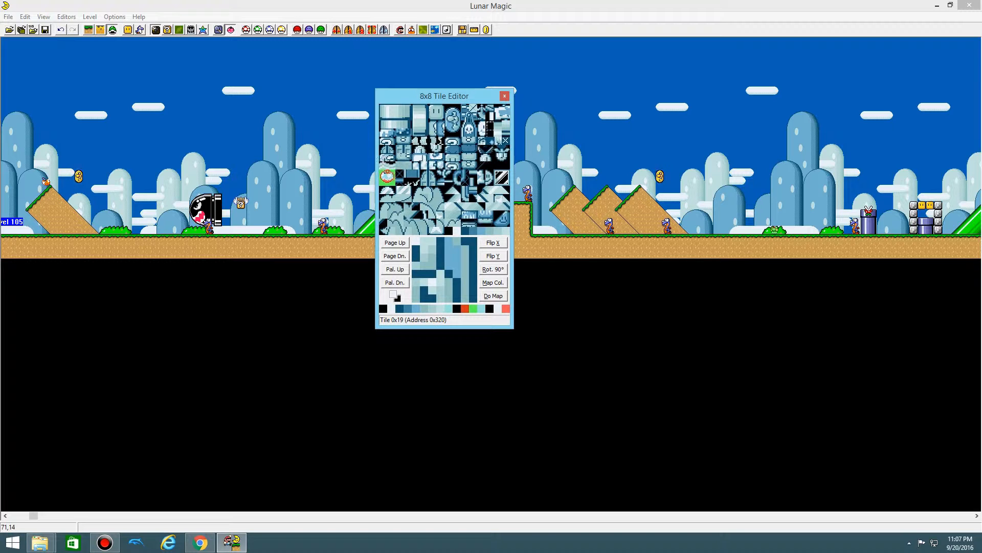
{"action": "left_click", "coordinate": [441, 108]}
{"action": "left_click", "coordinate": [449, 108]}
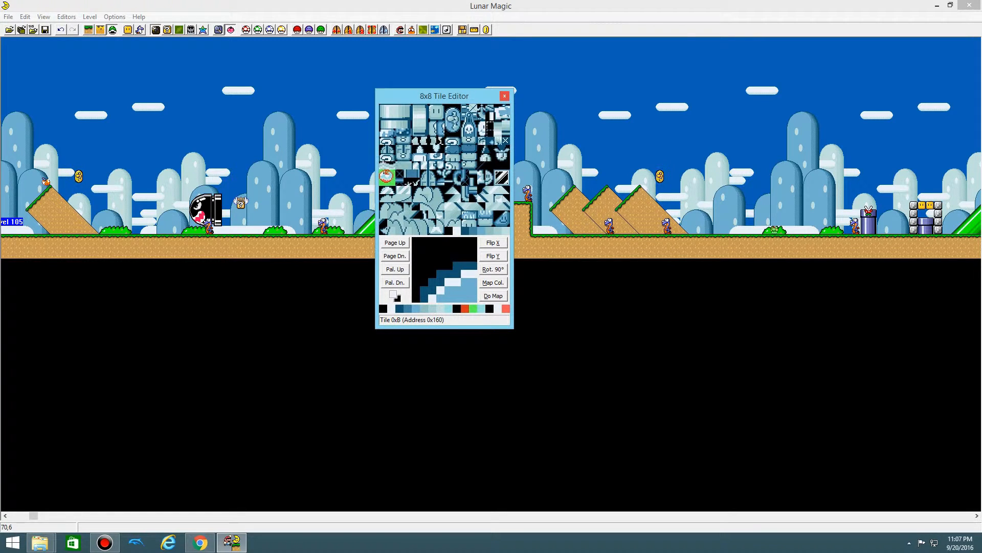
{"action": "left_click", "coordinate": [504, 96]}
Step: Open the 16x16 Tile Map Editor and, beside it, the Add Objects window showing the Direct Map16 Access category
{"action": "left_click", "coordinate": [167, 29]}
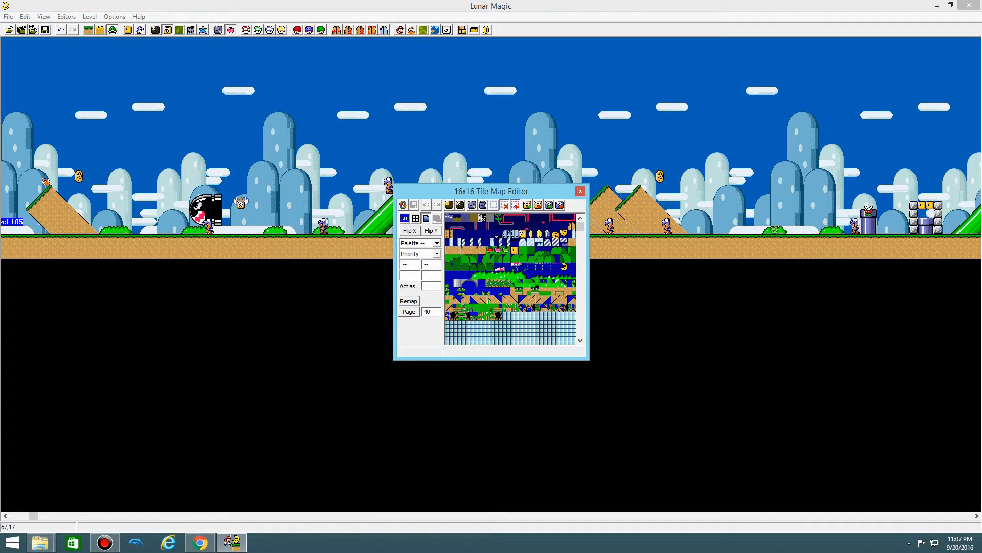
{"action": "left_click_drag", "start_coordinate": [491, 191], "coordinate": [211, 67]}
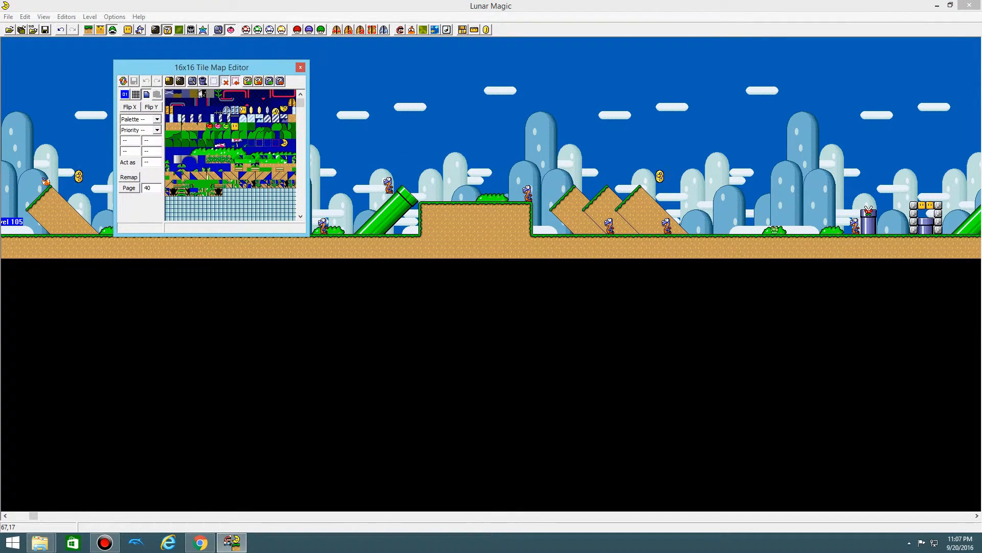
{"action": "left_click", "coordinate": [128, 30]}
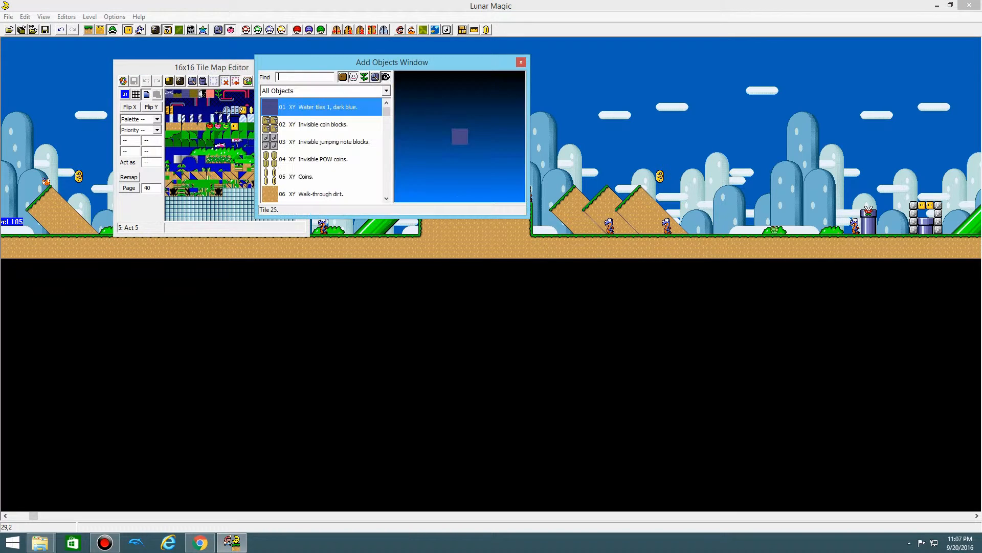
{"action": "left_click", "coordinate": [386, 90]}
{"action": "left_click", "coordinate": [327, 133]}
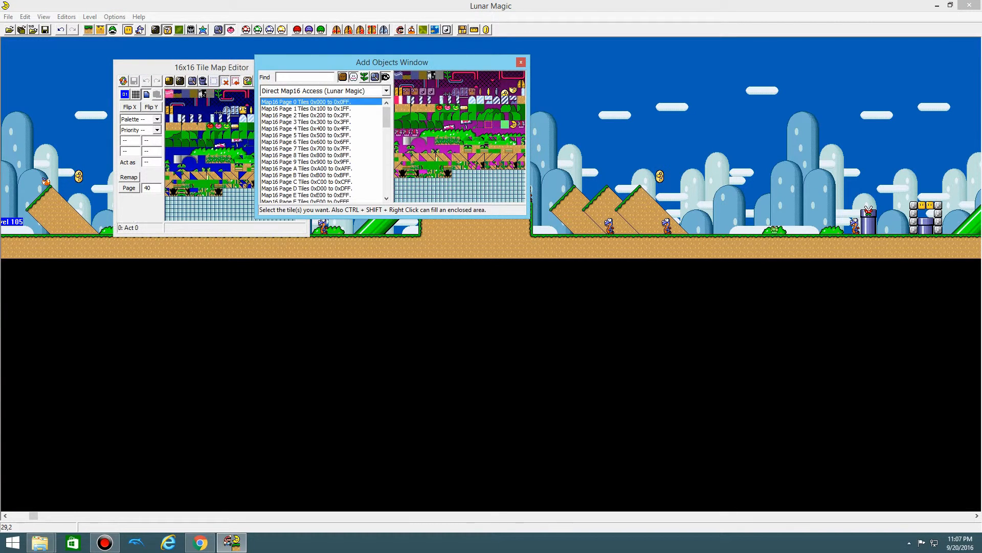
{"action": "left_click_drag", "start_coordinate": [392, 62], "coordinate": [616, 82]}
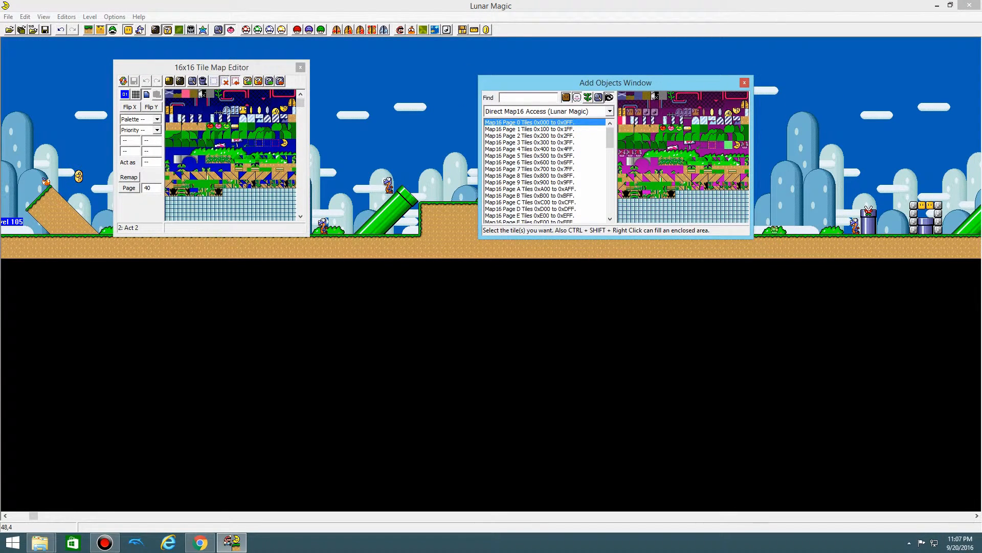
{"action": "left_click_drag", "start_coordinate": [255, 67], "coordinate": [382, 68]}
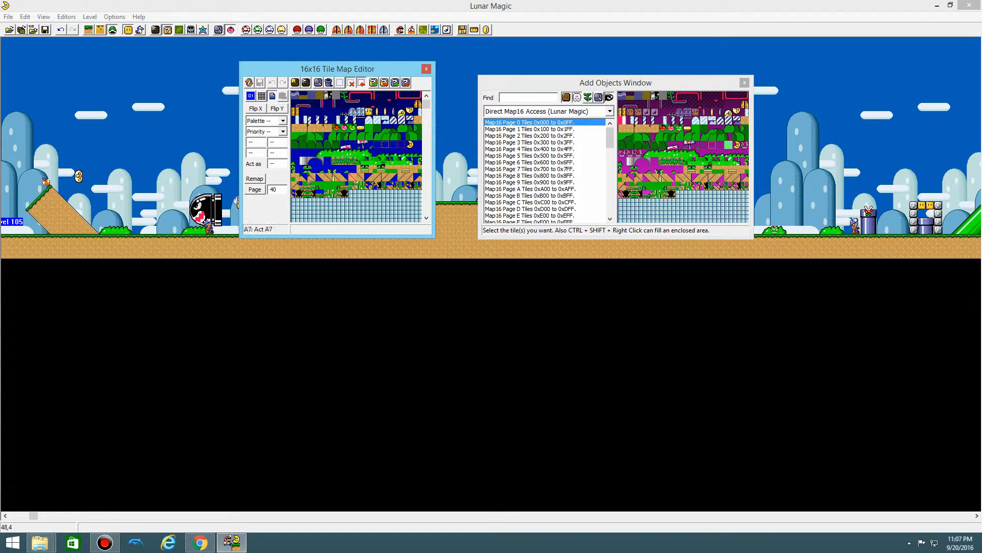
Step: Copy a tile from the first row of the 16x16 tile map into the first empty slot after its last tile
{"action": "left_click", "coordinate": [380, 111]}
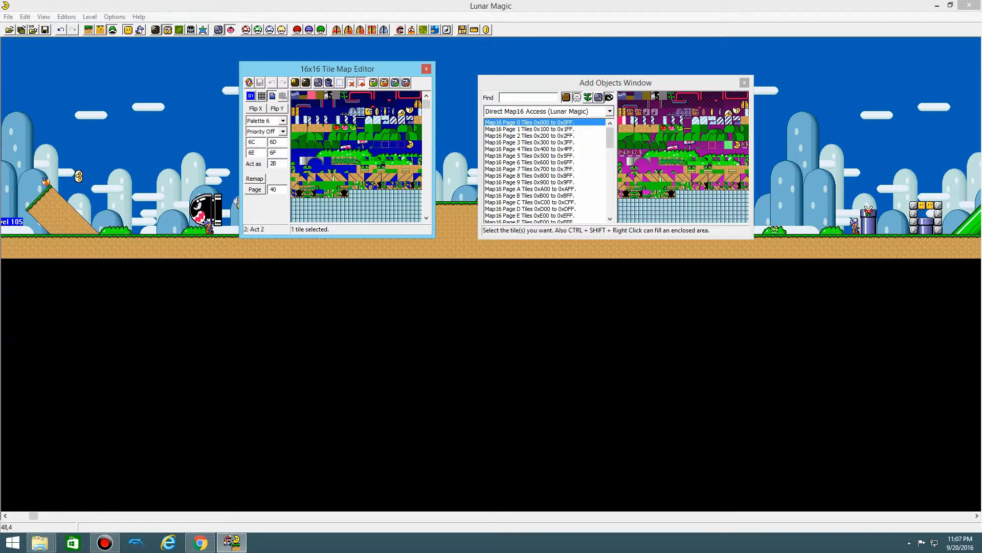
{"action": "left_click", "coordinate": [319, 95]}
{"action": "right_click", "coordinate": [352, 194]}
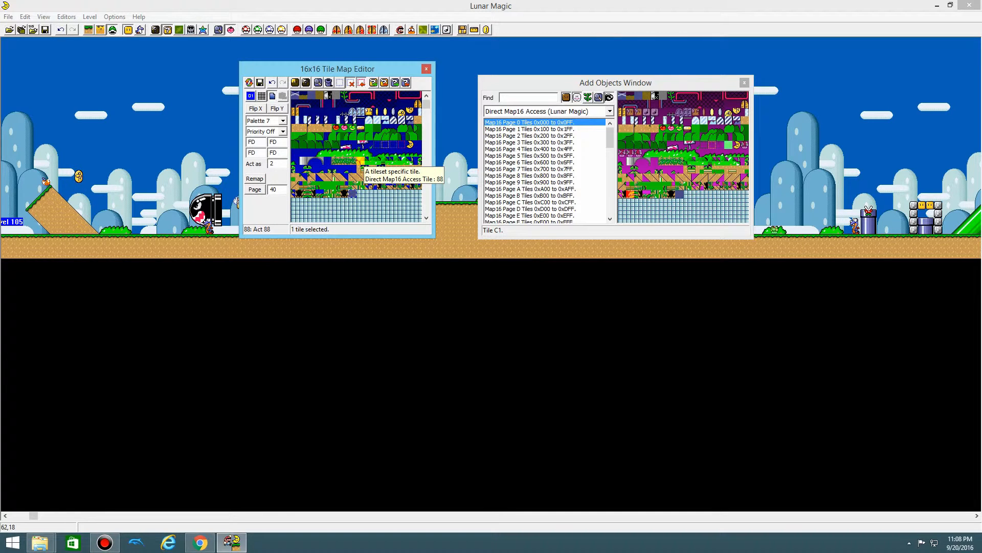
Step: Look through the next tiles in the 16x16 Tile Map Editor, and close it together with the Add Objects window
{"action": "scroll", "coordinate": [359, 163], "scroll_direction": "down", "scroll_amount": 5}
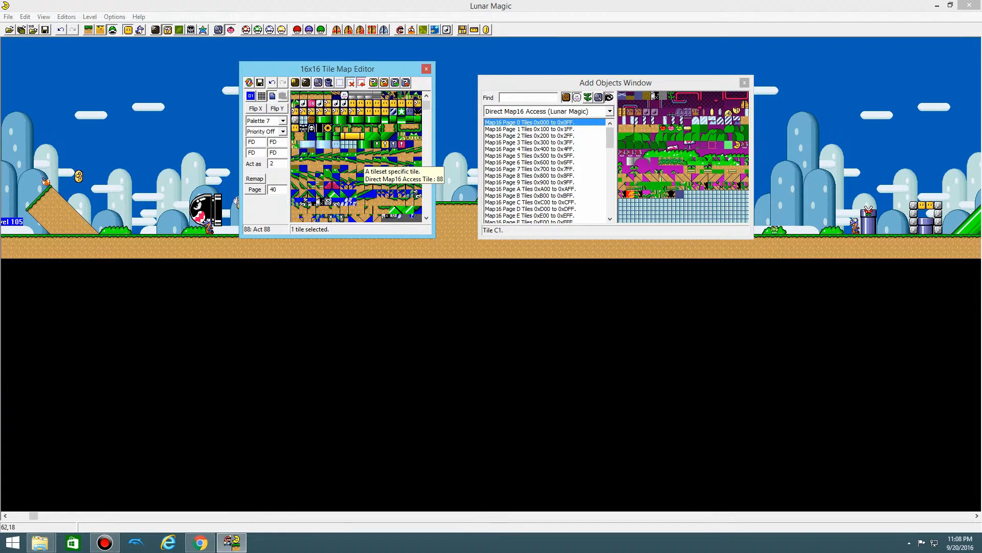
{"action": "scroll", "coordinate": [358, 164], "scroll_direction": "down", "scroll_amount": 5}
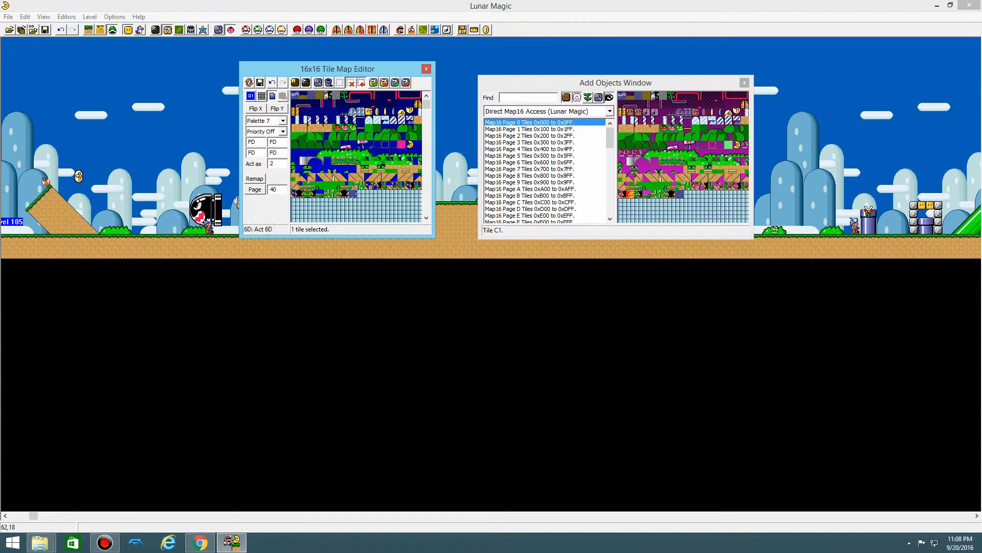
{"action": "scroll", "coordinate": [366, 172], "scroll_direction": "down", "scroll_amount": 4}
{"action": "scroll", "coordinate": [358, 157], "scroll_direction": "down", "scroll_amount": 4}
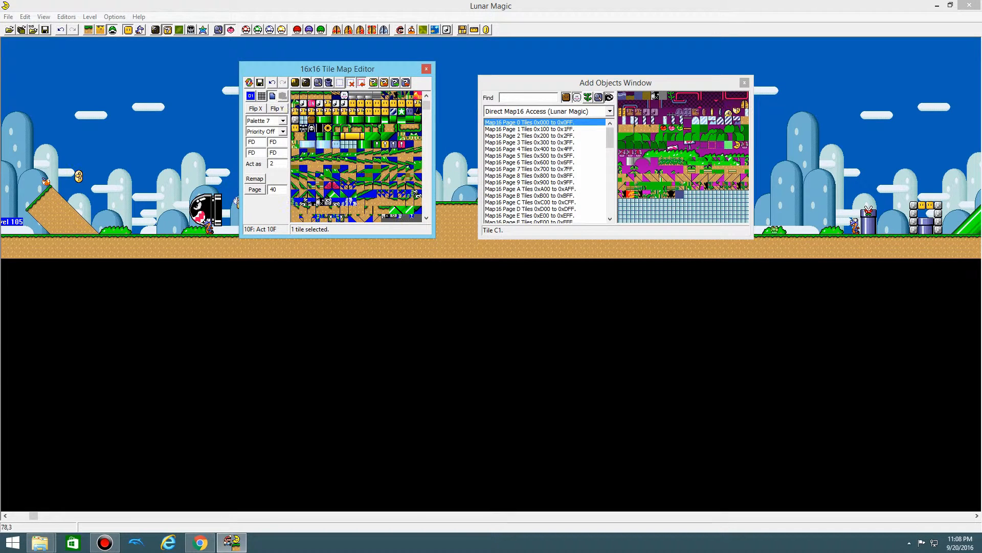
{"action": "left_click", "coordinate": [744, 83]}
{"action": "left_click", "coordinate": [426, 69]}
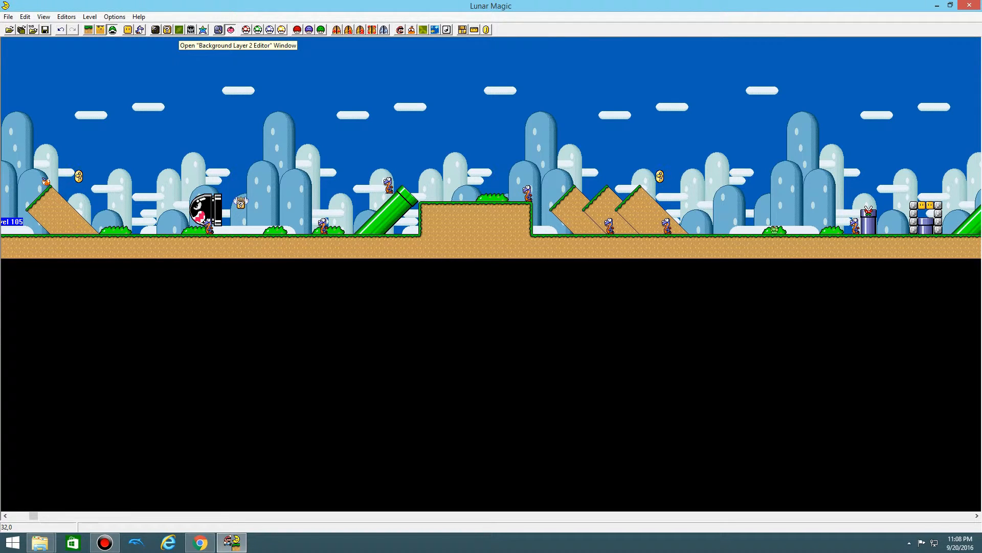
Step: In the Background Layer 2 Editor, select one small cloud and paste three copies of it in the upper sky
{"action": "left_click", "coordinate": [179, 30]}
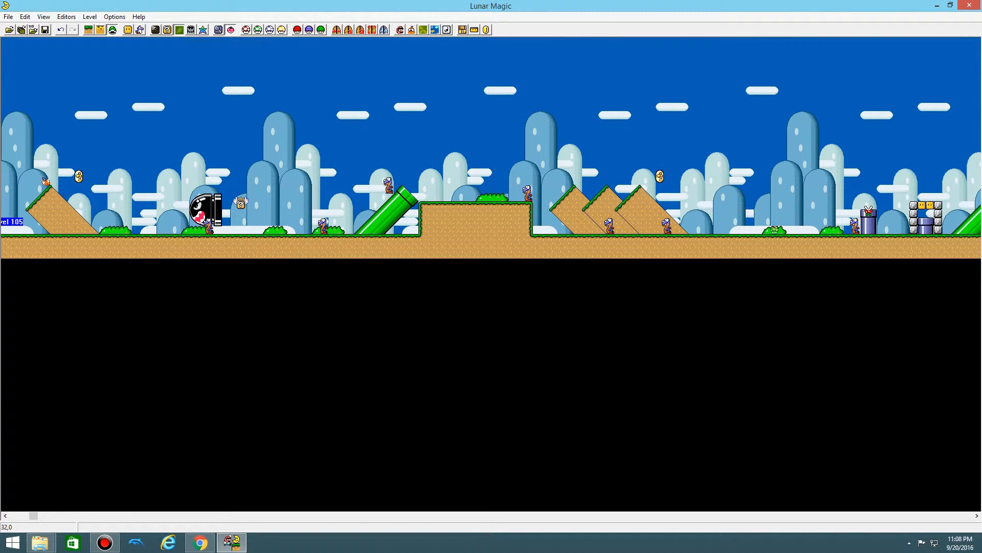
{"action": "left_click_drag", "start_coordinate": [511, 145], "coordinate": [305, 48]}
{"action": "left_click", "coordinate": [328, 148]}
{"action": "left_click_drag", "start_coordinate": [328, 148], "coordinate": [353, 150]}
{"action": "right_click", "coordinate": [329, 107]}
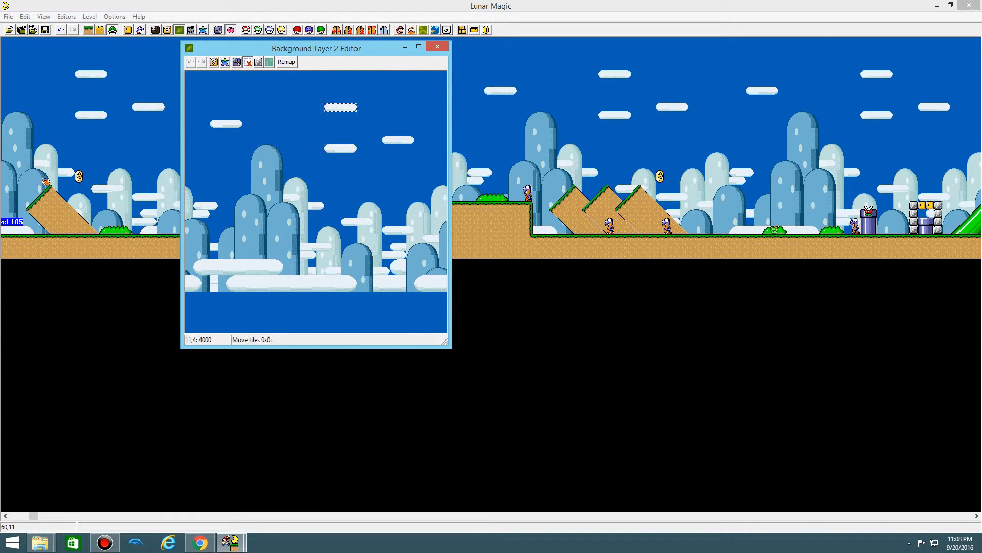
{"action": "right_click", "coordinate": [411, 99]}
{"action": "right_click", "coordinate": [247, 82]}
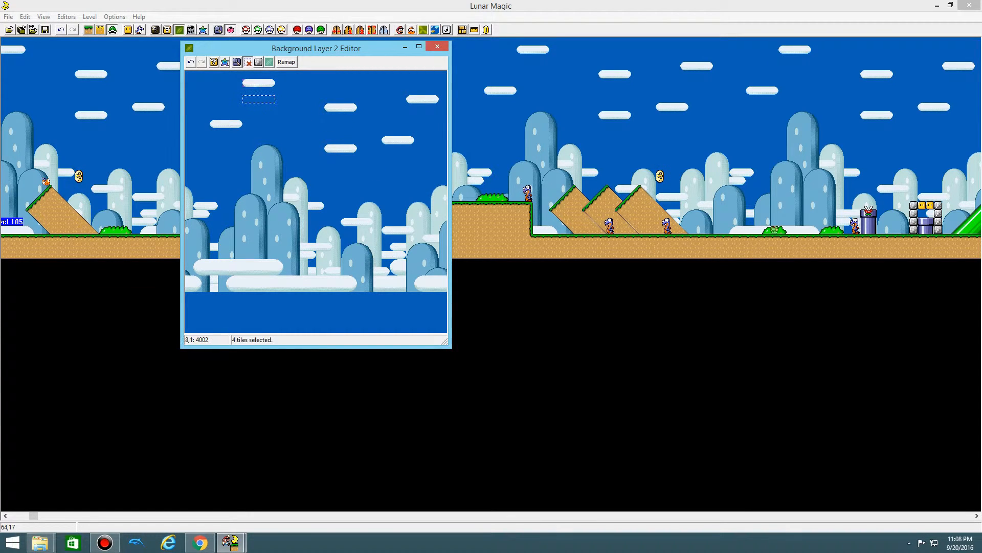
Step: Delete the three pasted clouds from the background and close the Background Layer 2 Editor
{"action": "key", "text": "Delete"}
{"action": "right_click", "coordinate": [411, 99]}
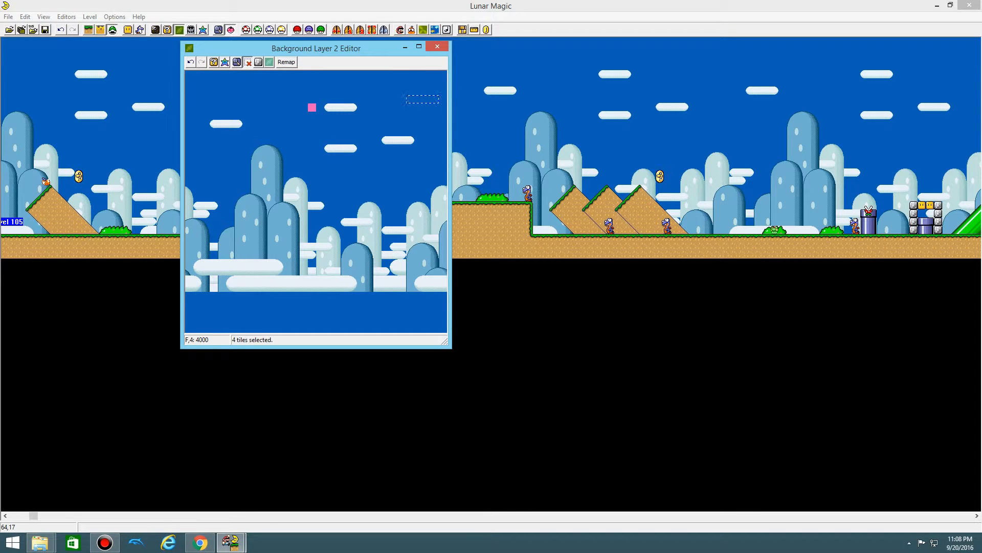
{"action": "right_click", "coordinate": [328, 107]}
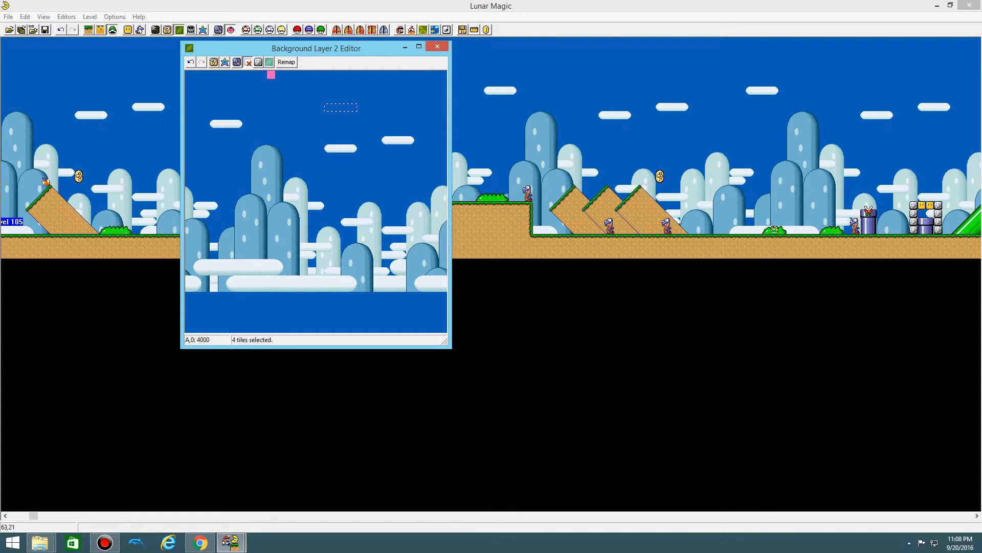
{"action": "left_click", "coordinate": [437, 45]}
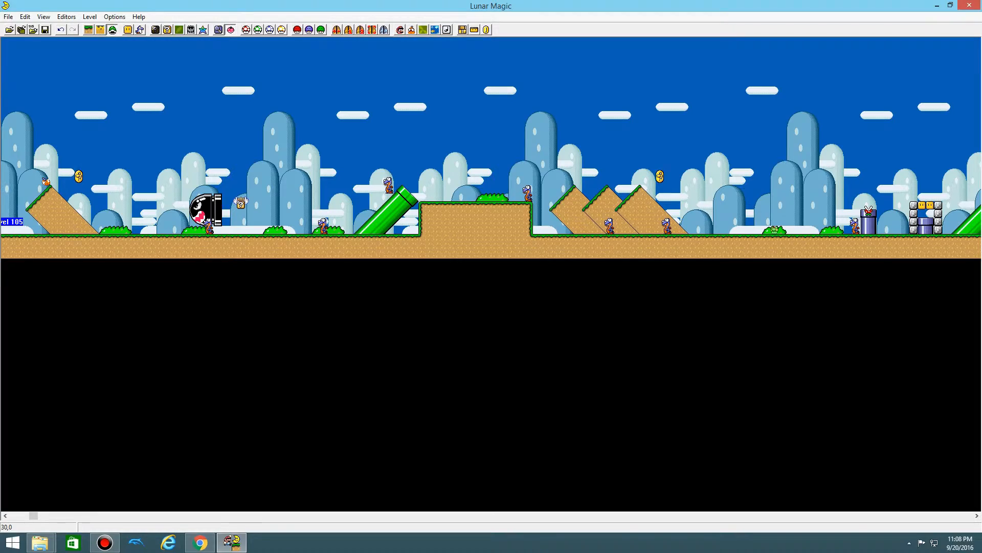
Step: Open the Overworld Editor full size, examine the main map and the submaps below it, and close the editor
{"action": "left_click", "coordinate": [191, 29]}
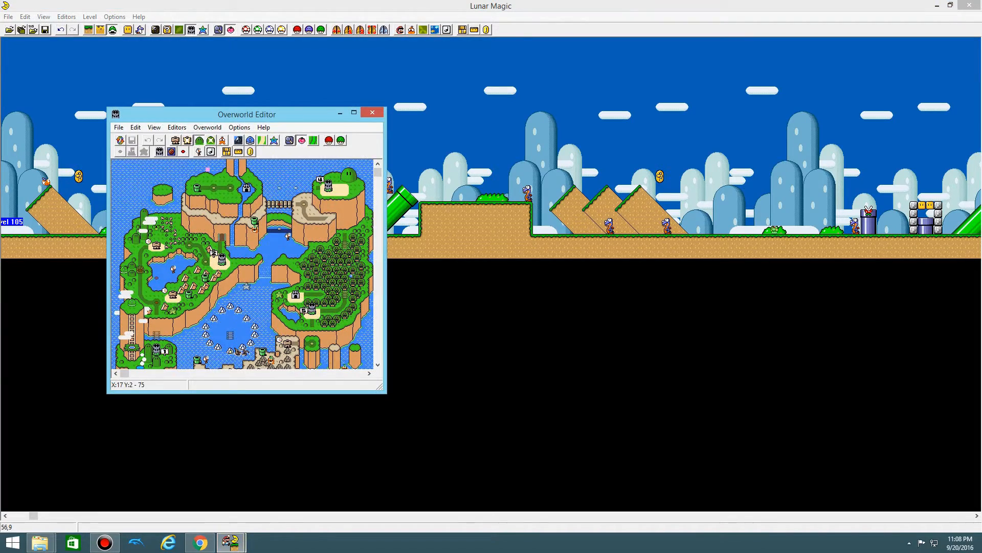
{"action": "left_click", "coordinate": [353, 112]}
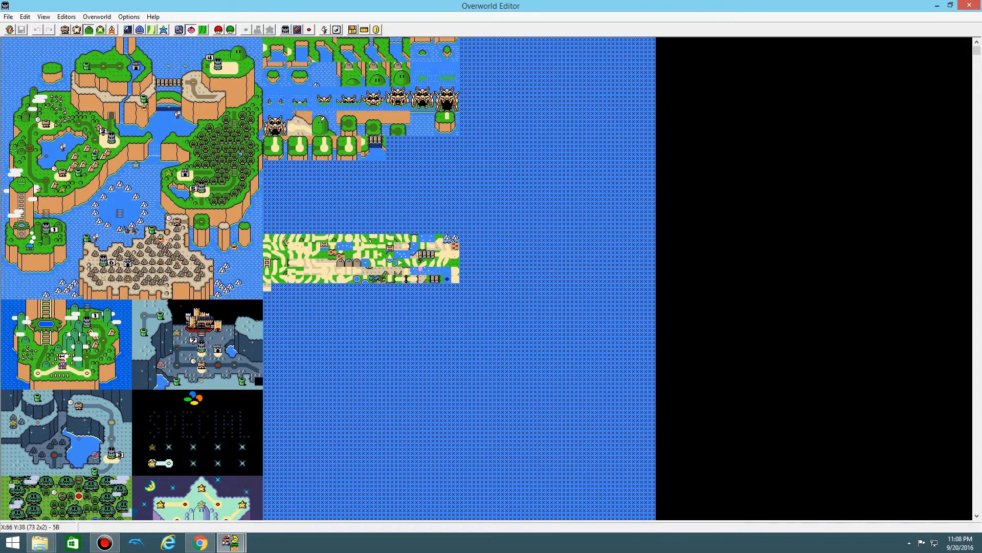
{"action": "scroll", "coordinate": [460, 417], "scroll_direction": "down", "scroll_amount": 8}
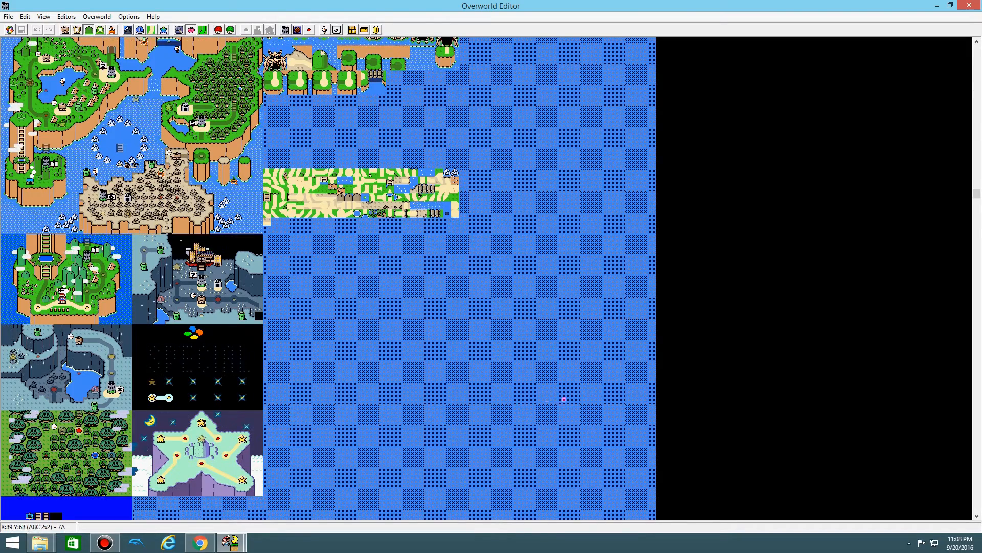
{"action": "left_click_drag", "start_coordinate": [568, 416], "coordinate": [2, 228]}
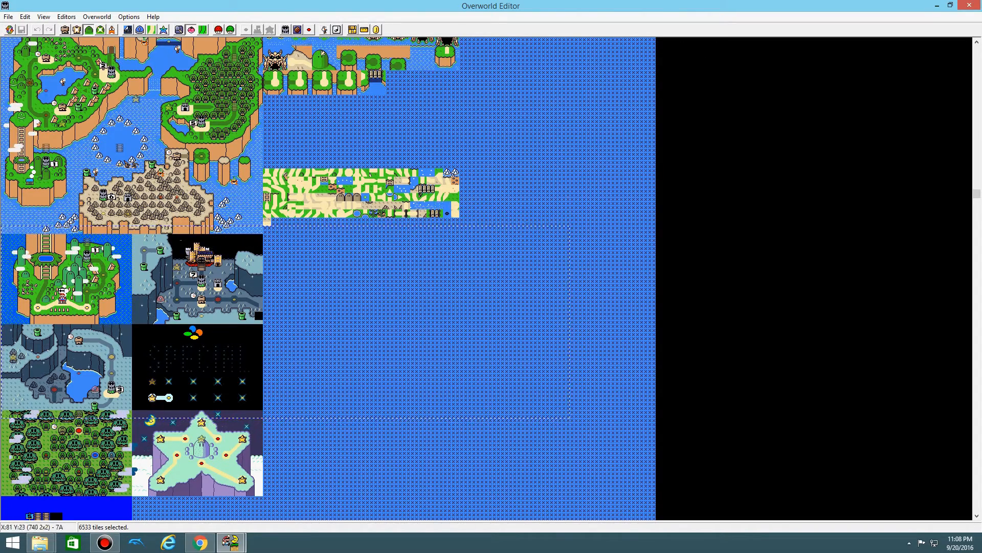
{"action": "left_click", "coordinate": [969, 5]}
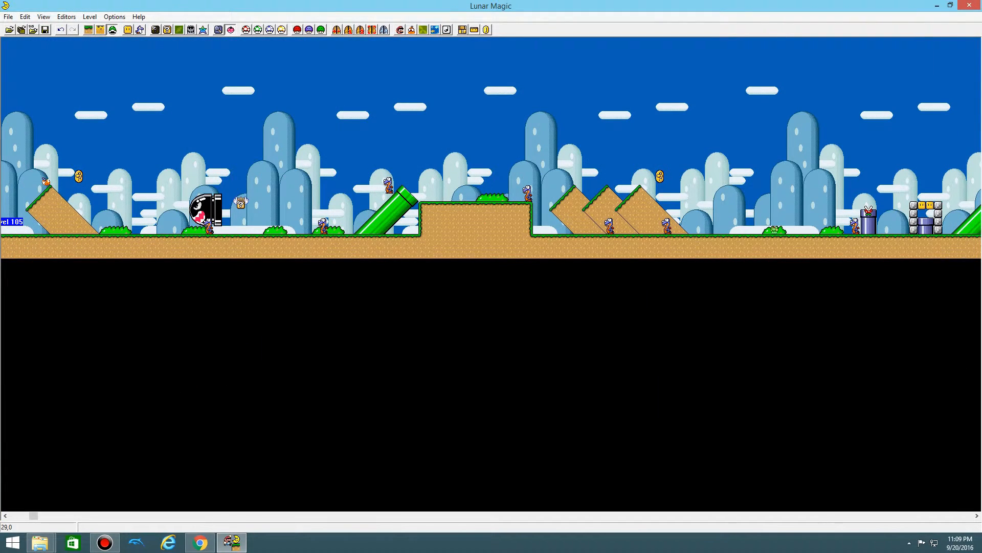
Step: Open the Palette Editor over the level and show the 8x8 Tile Editor next to it
{"action": "left_click", "coordinate": [203, 30]}
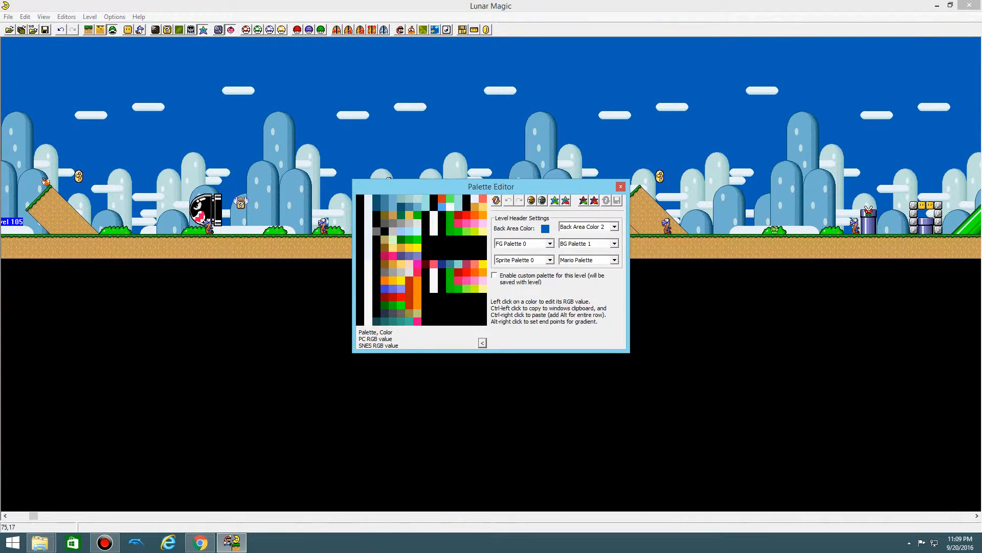
{"action": "left_click_drag", "start_coordinate": [491, 186], "coordinate": [370, 61]}
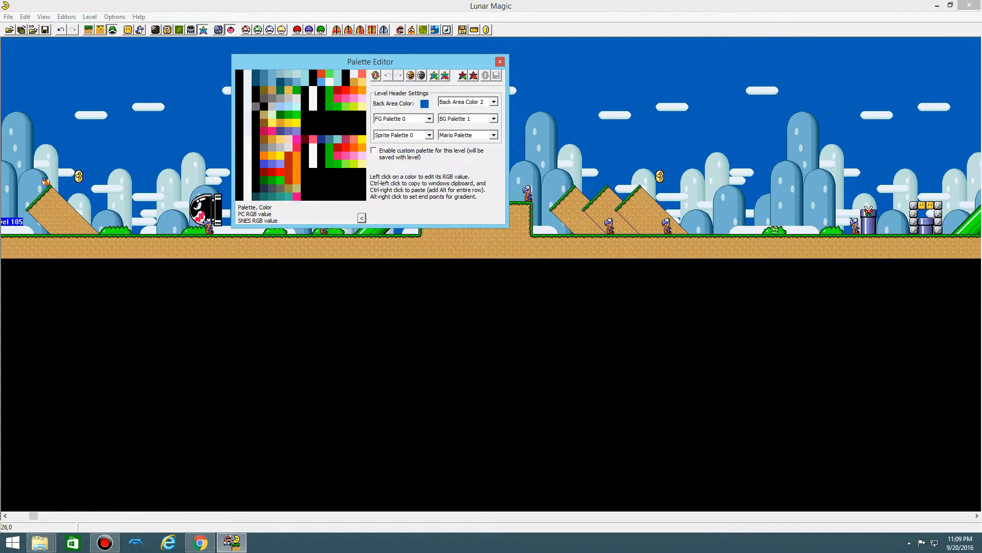
{"action": "left_click", "coordinate": [155, 30]}
{"action": "left_click_drag", "start_coordinate": [474, 96], "coordinate": [191, 98]}
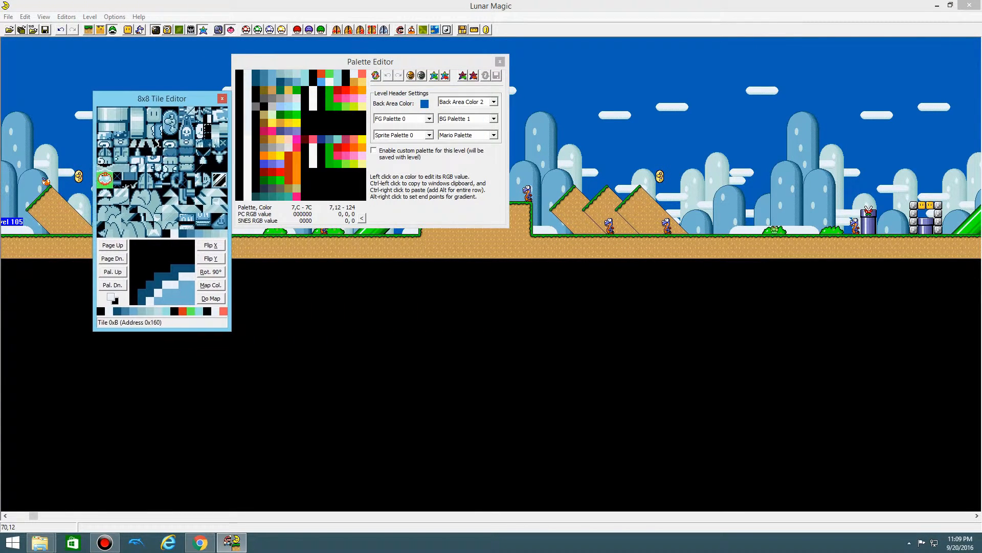
Step: Close the 8x8 Tile Editor, examine the Palette Editor's colours against the start of the level, and close the Palette Editor
{"action": "left_click", "coordinate": [166, 111]}
{"action": "left_click", "coordinate": [222, 98]}
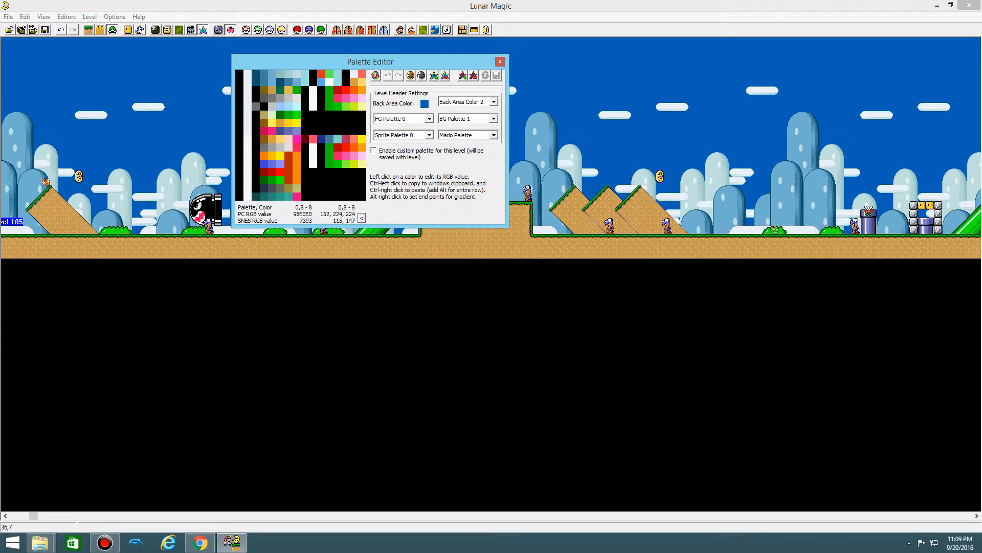
{"action": "left_click_drag", "start_coordinate": [306, 61], "coordinate": [366, 114]}
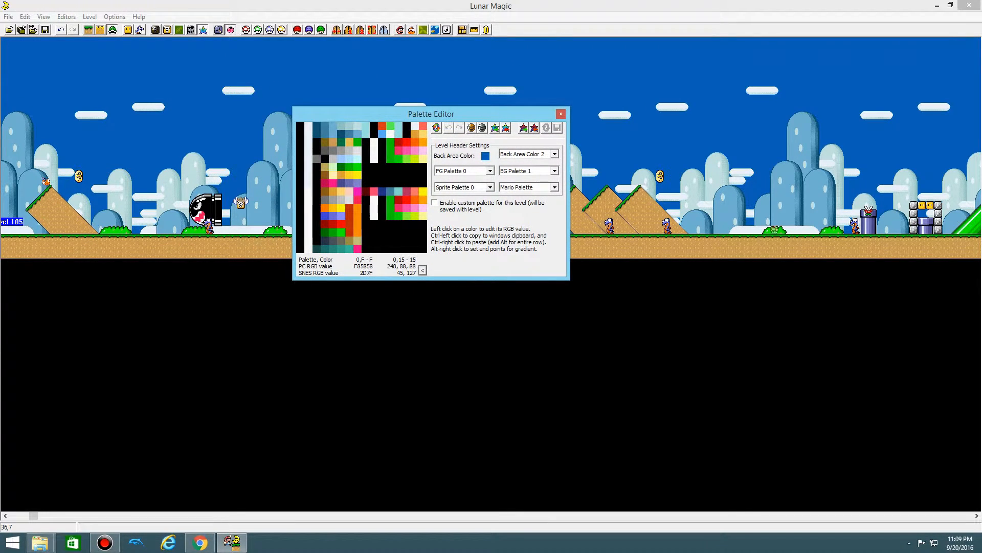
{"action": "left_click_drag", "start_coordinate": [420, 114], "coordinate": [548, 59]}
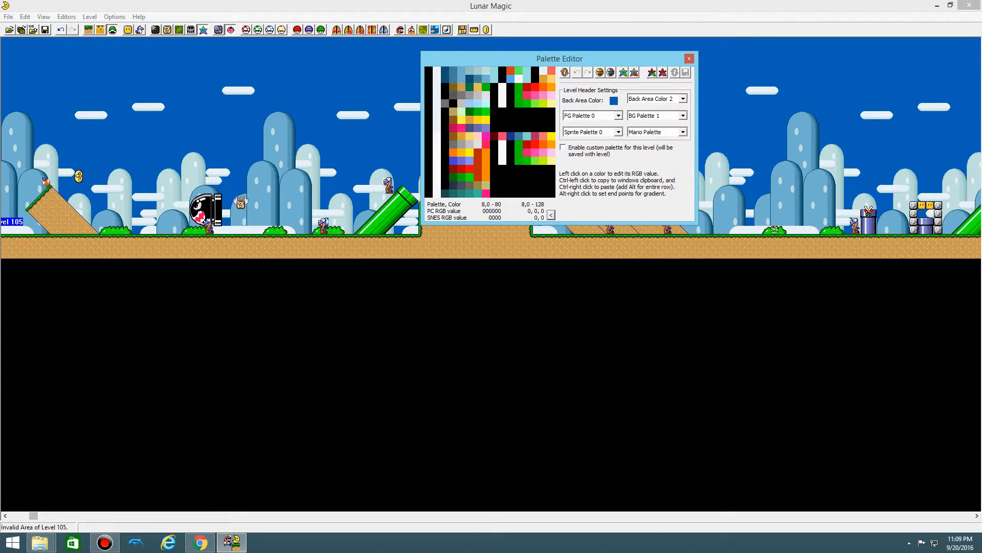
{"action": "left_click_drag", "start_coordinate": [33, 516], "coordinate": [14, 516]}
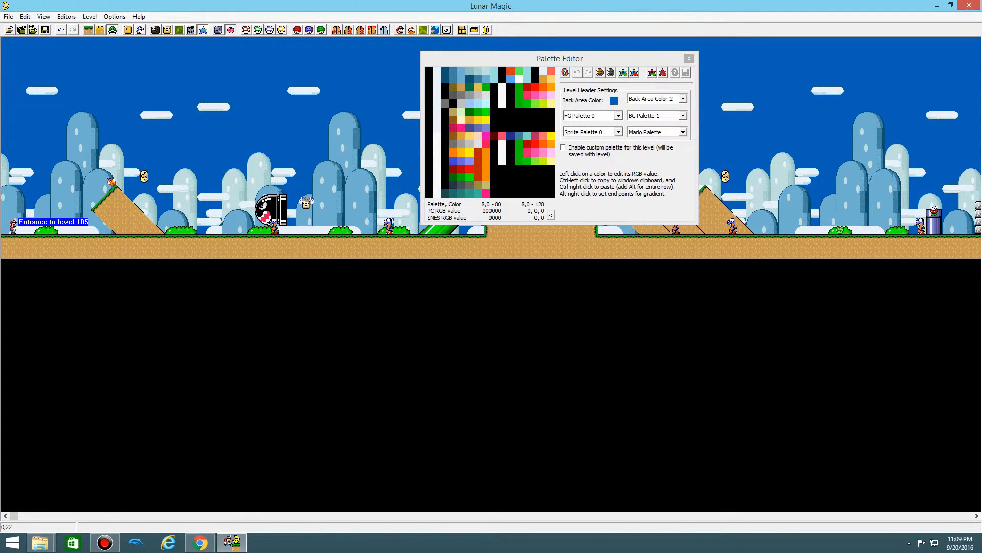
{"action": "left_click_drag", "start_coordinate": [558, 58], "coordinate": [404, 83]}
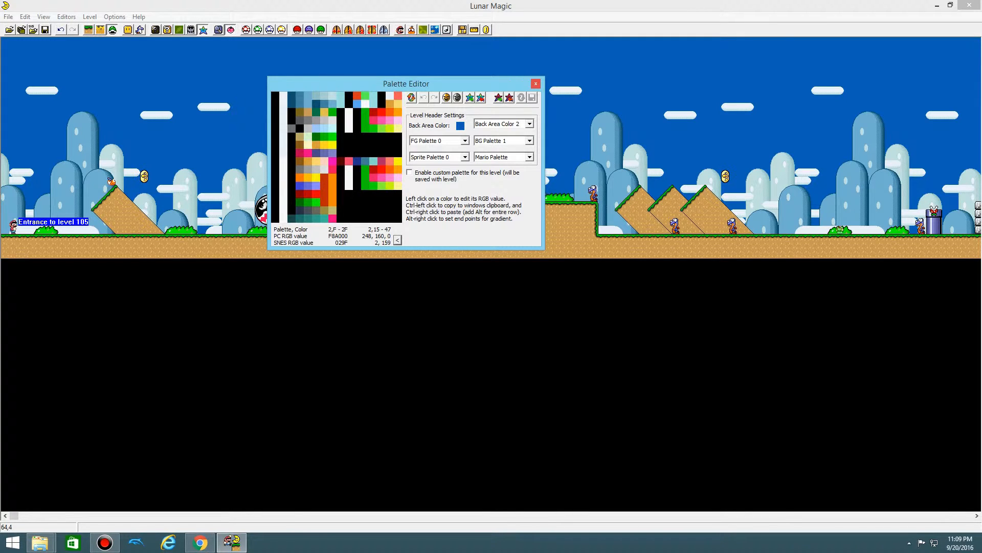
{"action": "left_click", "coordinate": [536, 83]}
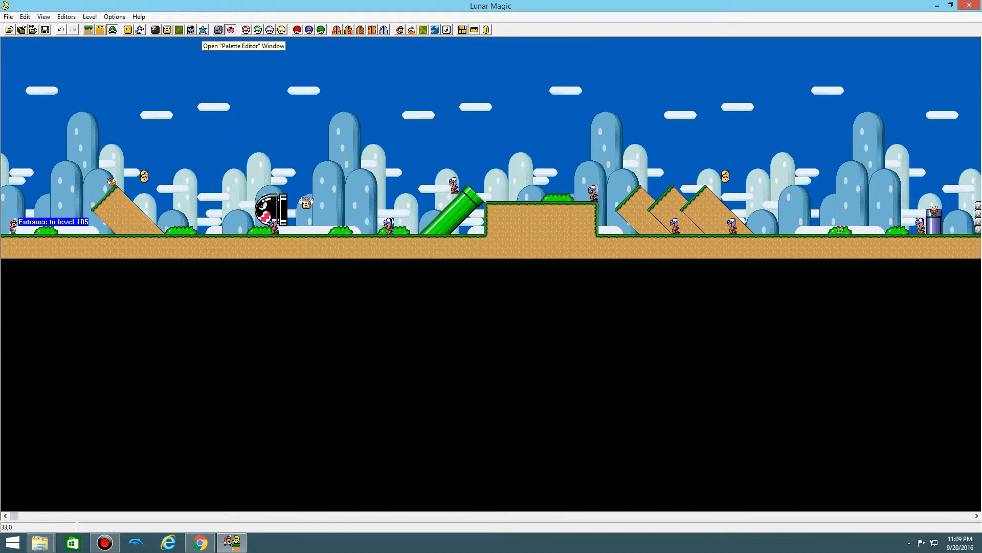
Step: Zoom the level to 800%, look over the area around the level entrance, and return the zoom to 100%
{"action": "left_click", "coordinate": [218, 29]}
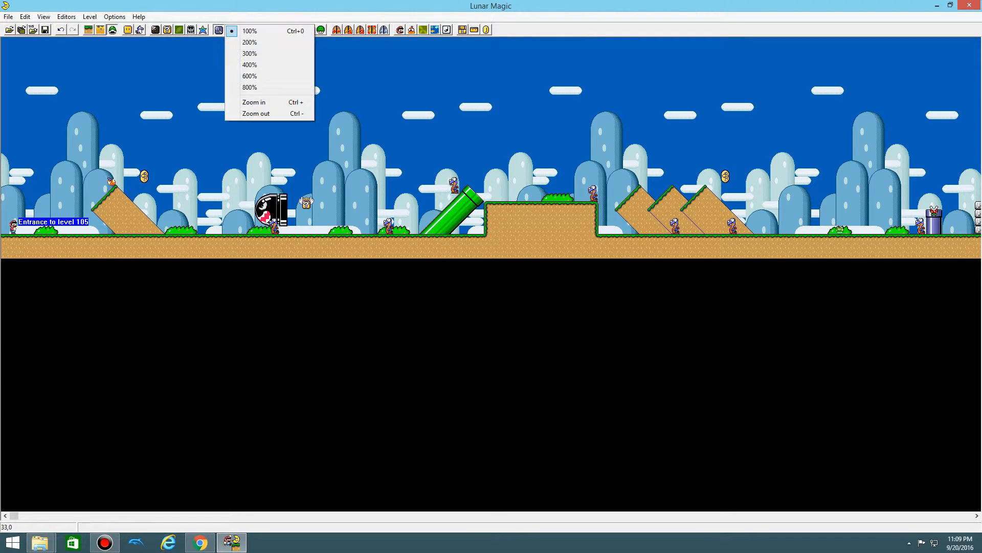
{"action": "left_click", "coordinate": [249, 87]}
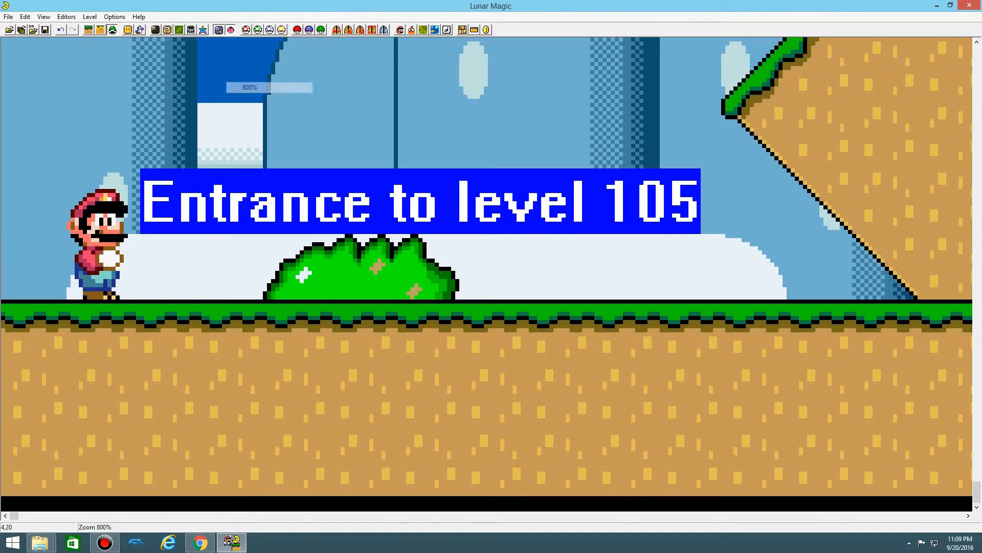
{"action": "scroll", "coordinate": [296, 200], "scroll_direction": "up", "scroll_amount": 6}
{"action": "scroll", "coordinate": [295, 200], "scroll_direction": "down", "scroll_amount": 6}
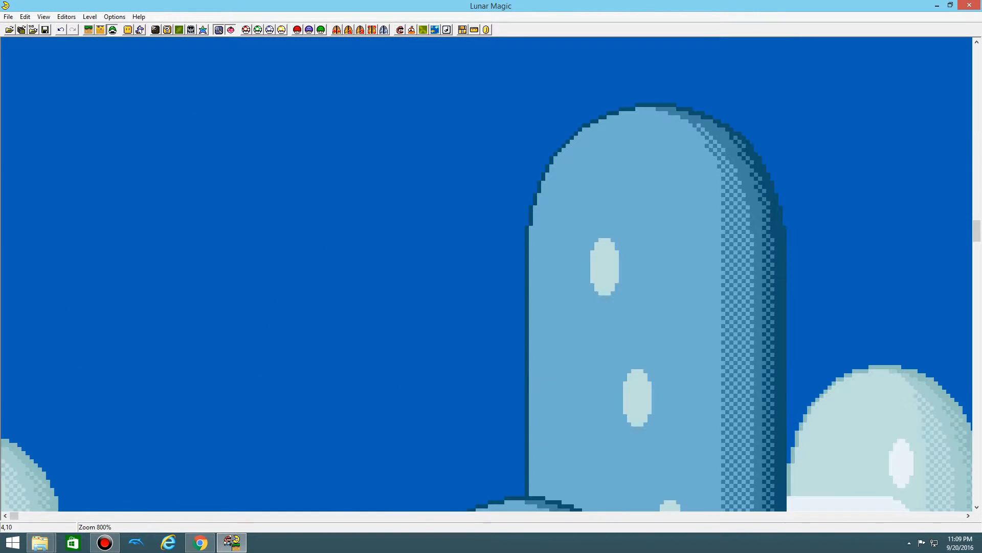
{"action": "left_click_drag", "start_coordinate": [491, 266], "coordinate": [824, 266]}
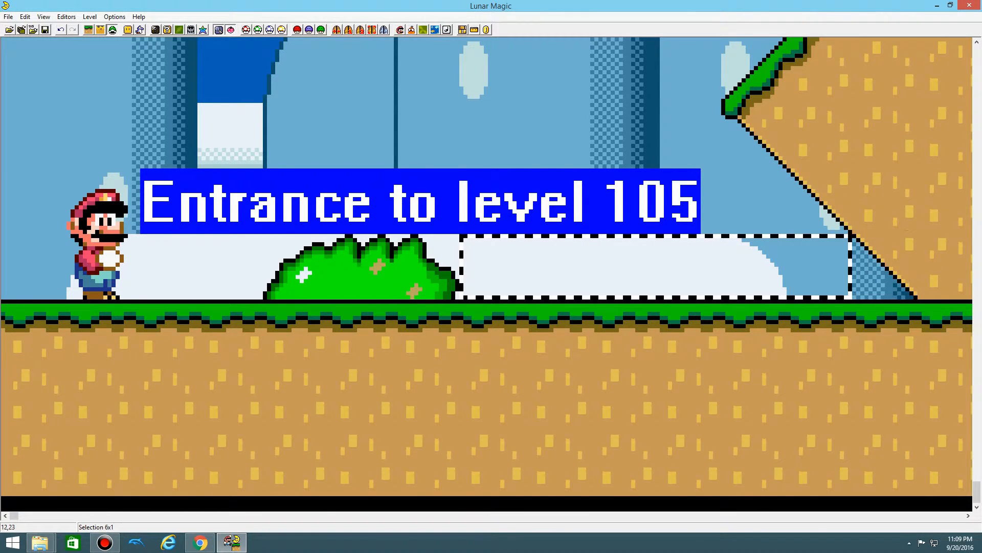
{"action": "left_click_drag", "start_coordinate": [691, 205], "coordinate": [466, 266]}
{"action": "left_click", "coordinate": [219, 29]}
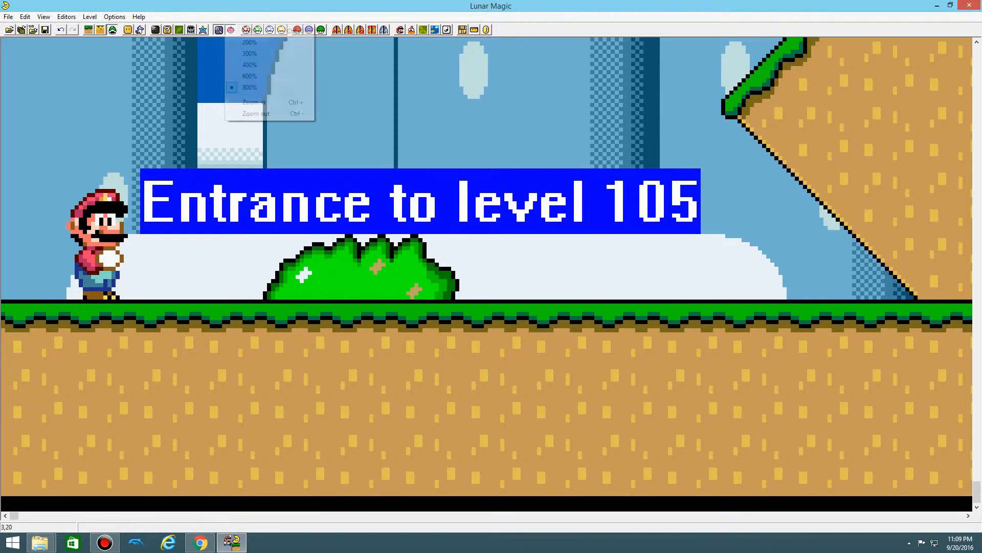
{"action": "left_click", "coordinate": [262, 32]}
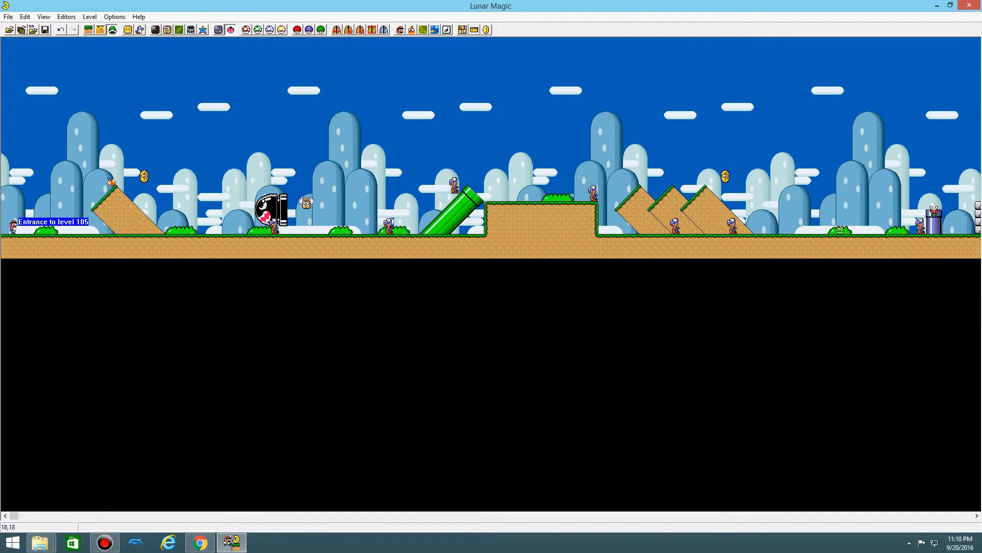
{"action": "left_click_drag", "start_coordinate": [168, 156], "coordinate": [127, 213]}
{"action": "left_click", "coordinate": [144, 179]}
{"action": "left_click", "coordinate": [226, 148]}
{"action": "left_click_drag", "start_coordinate": [229, 150], "coordinate": [81, 259]}
{"action": "left_click", "coordinate": [230, 30]}
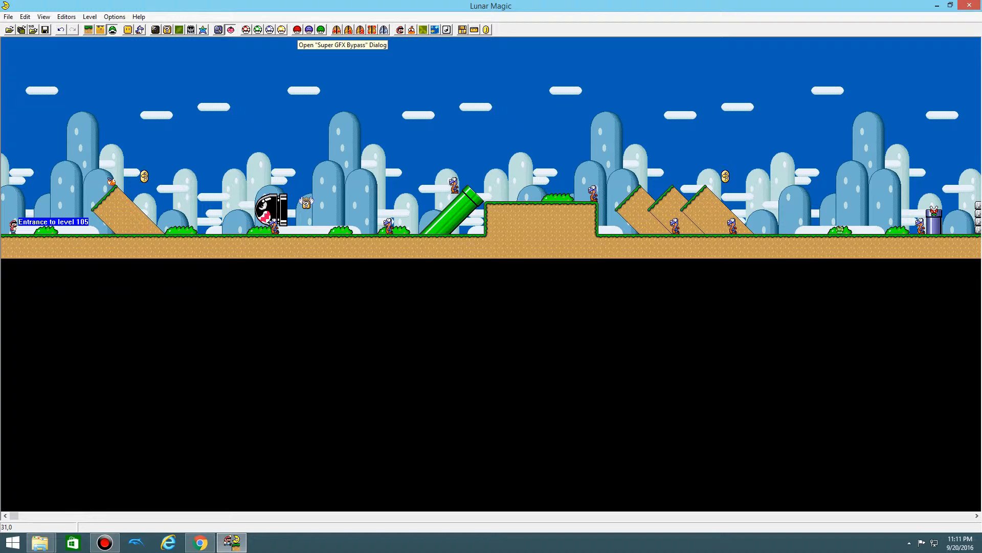
Step: Open the Super GFX Bypass dialog and examine its GFX file slots for FG/BG, sprites and animated tiles
{"action": "left_click", "coordinate": [297, 29]}
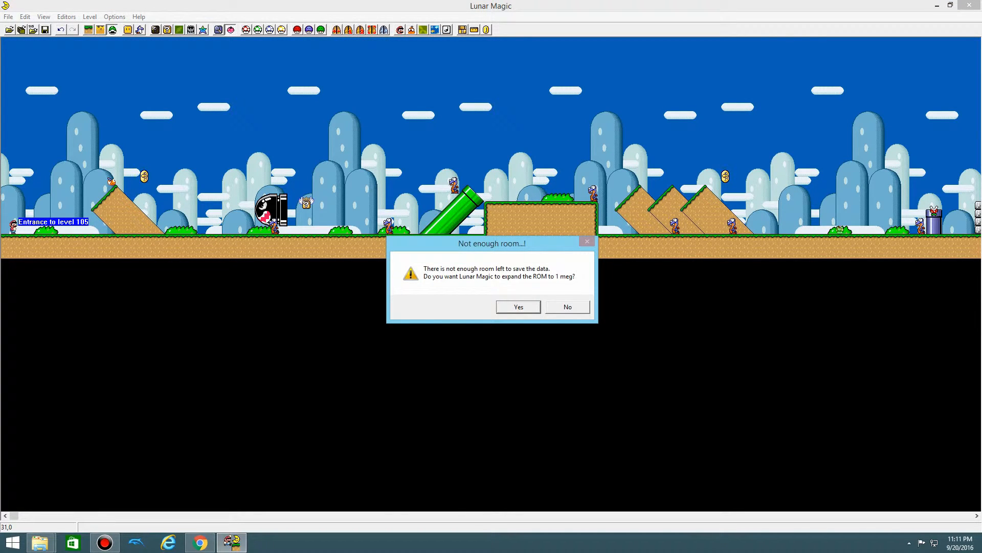
{"action": "left_click_drag", "start_coordinate": [512, 244], "coordinate": [342, 171]}
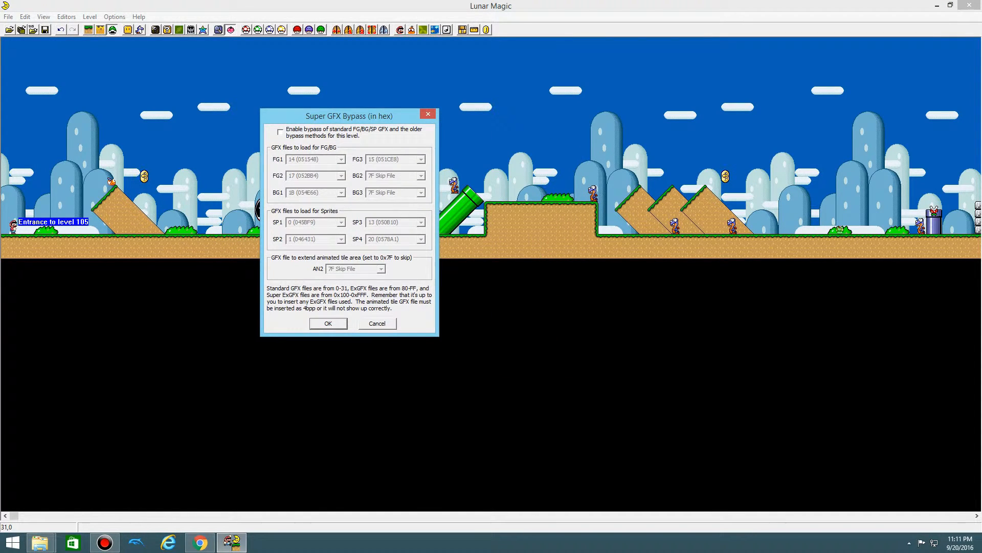
{"action": "left_click_drag", "start_coordinate": [350, 116], "coordinate": [369, 116]}
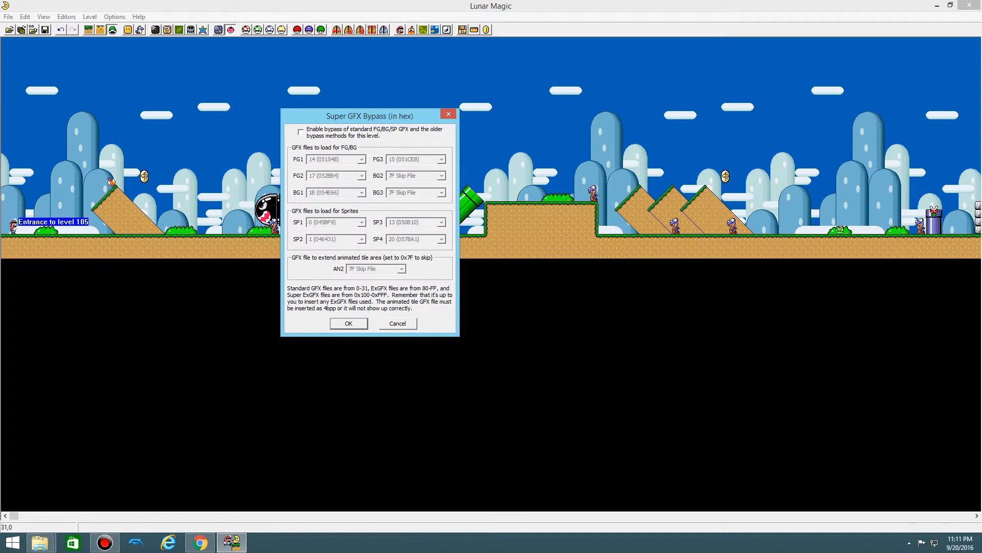
Step: Try the GFX bypass with file 15 for FG1, return FG1 to 14, close the dialog, and reopen it for a check before cancelling
{"action": "left_click", "coordinate": [301, 132]}
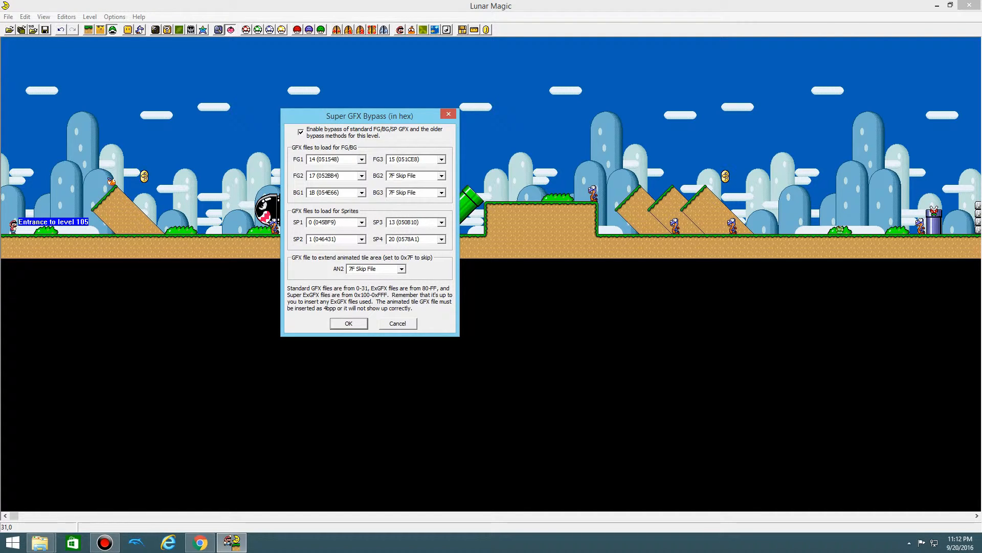
{"action": "left_click", "coordinate": [362, 159]}
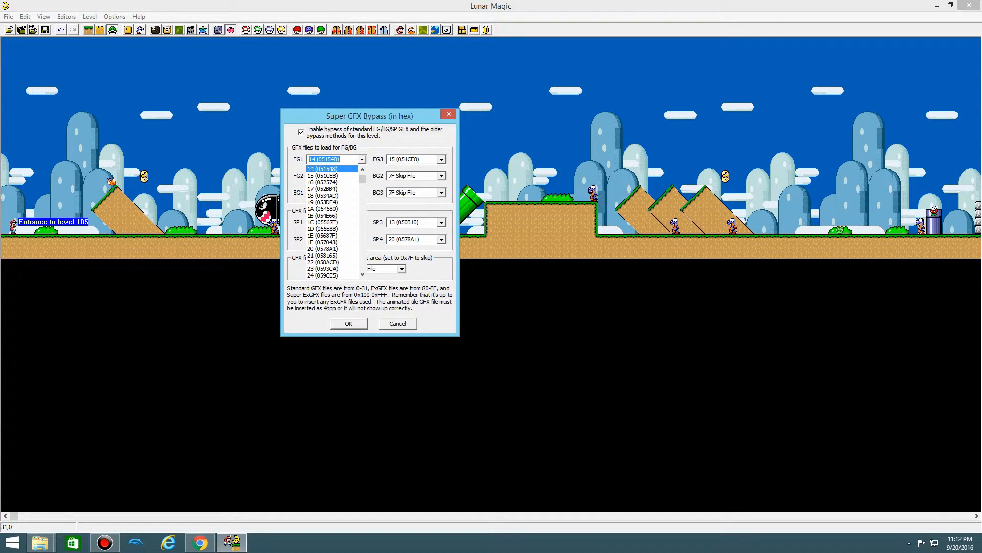
{"action": "key", "text": "Down"}
{"action": "key", "text": "Return"}
{"action": "left_click", "coordinate": [361, 159]}
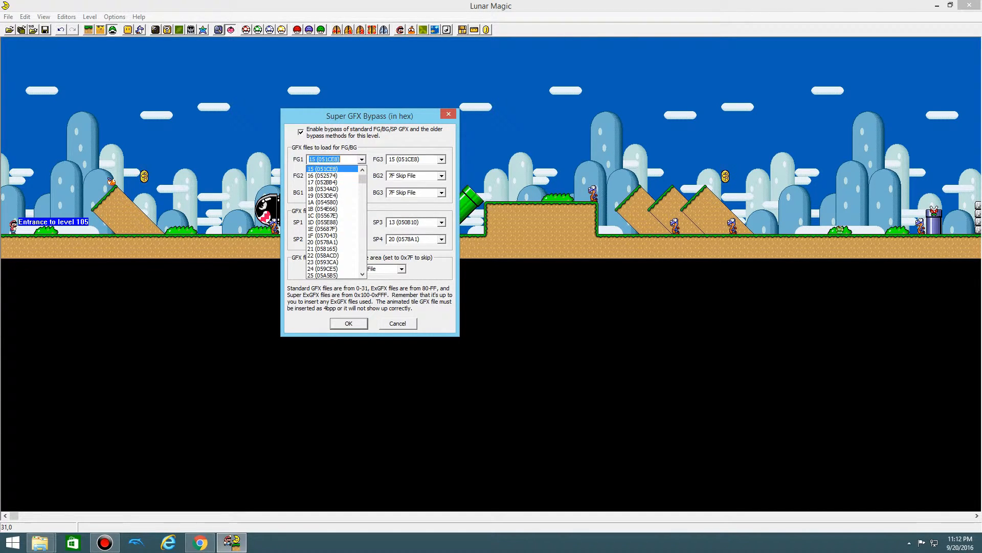
{"action": "scroll", "coordinate": [335, 177], "scroll_direction": "up", "scroll_amount": 3}
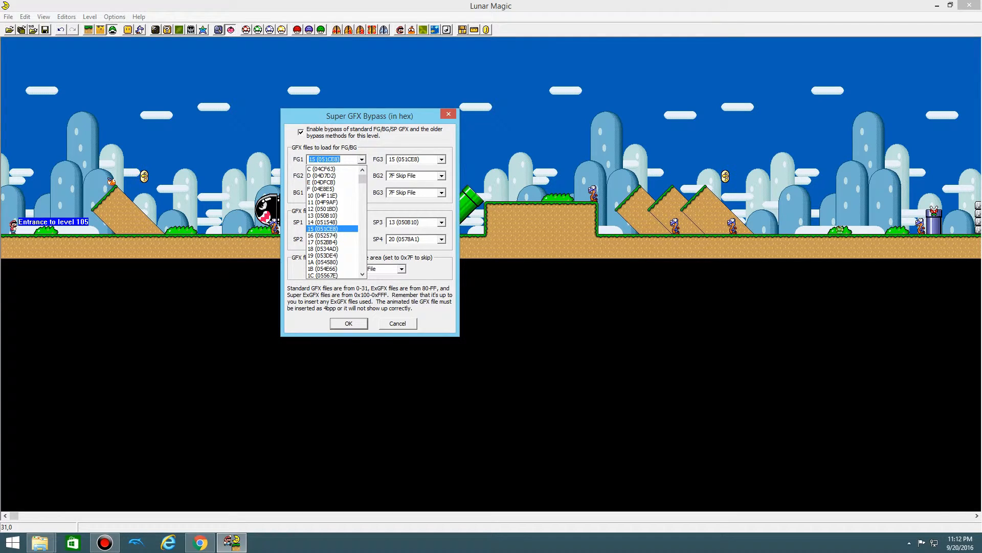
{"action": "left_click", "coordinate": [323, 222]}
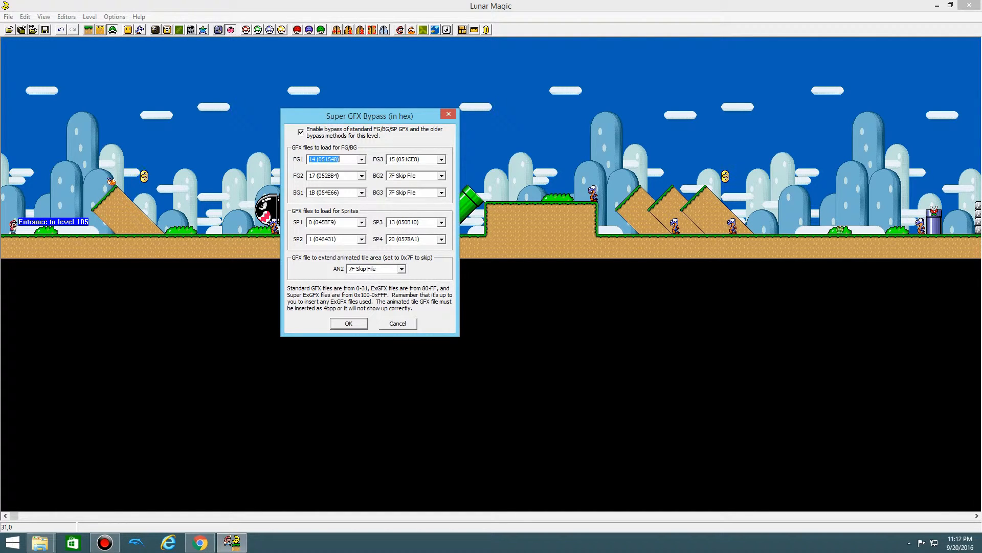
{"action": "left_click", "coordinate": [348, 323]}
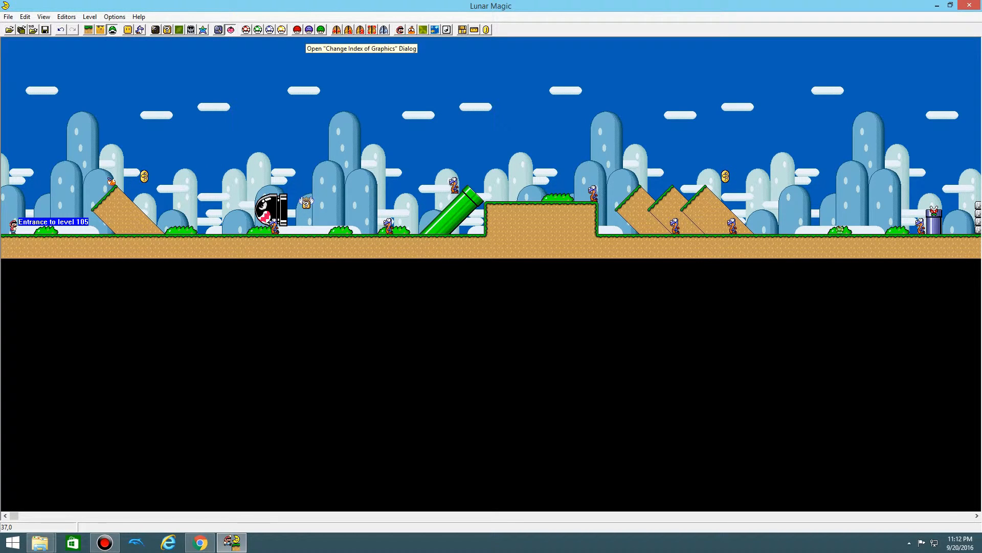
{"action": "left_click", "coordinate": [298, 30]}
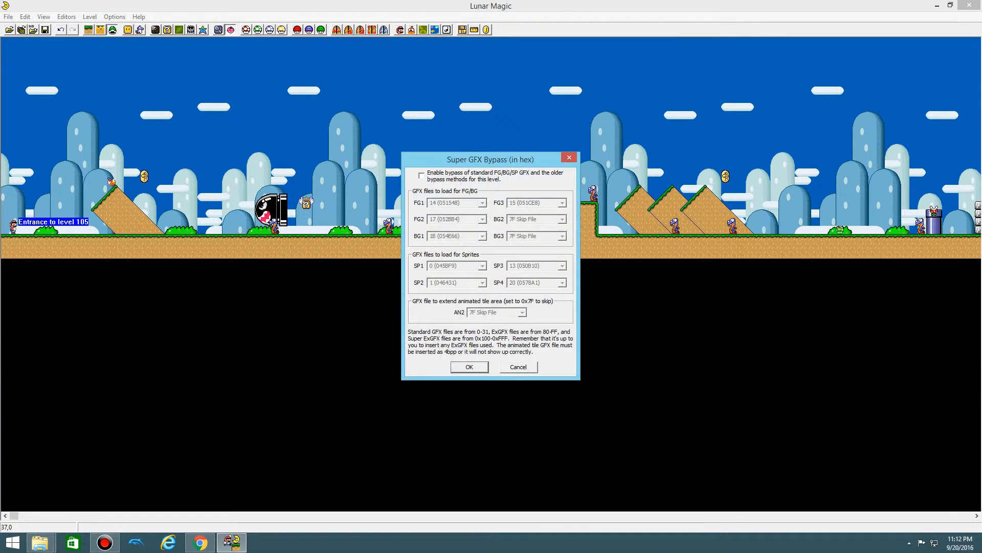
{"action": "left_click", "coordinate": [519, 367]}
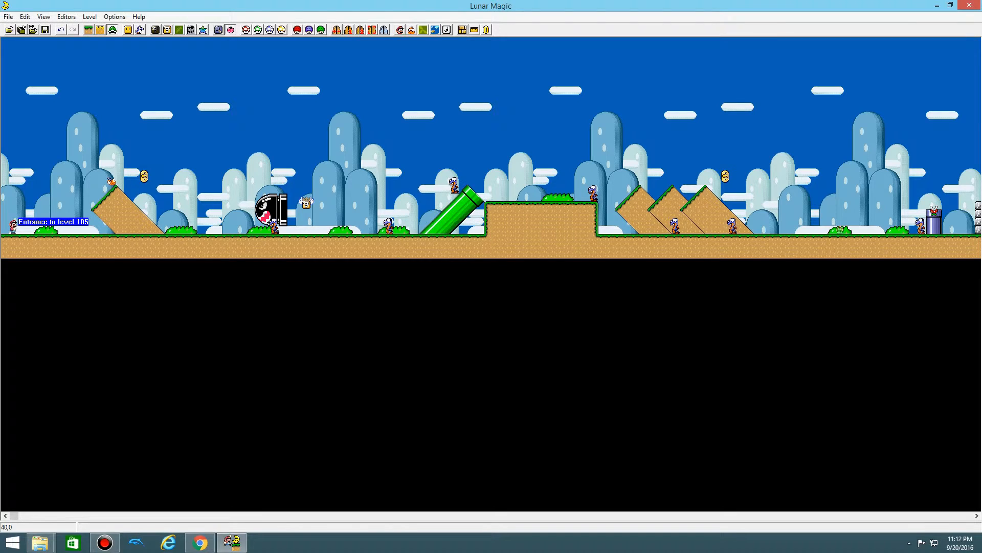
Step: Examine the FG/BG choices in Change GFX in Header and the Layer 3 GFX/Tilemap Bypass settings, leaving both dialogs without changes
{"action": "left_click", "coordinate": [311, 29]}
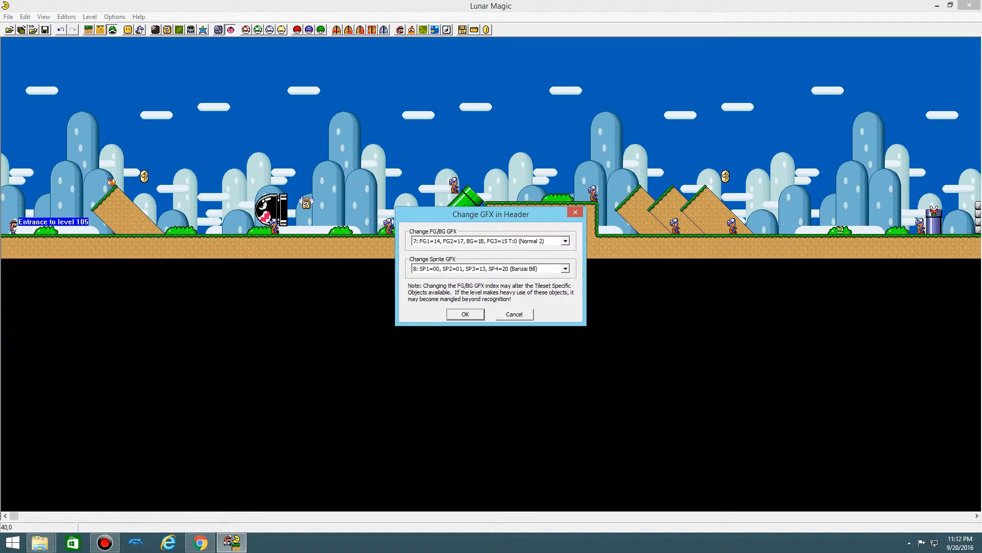
{"action": "left_click", "coordinate": [566, 241]}
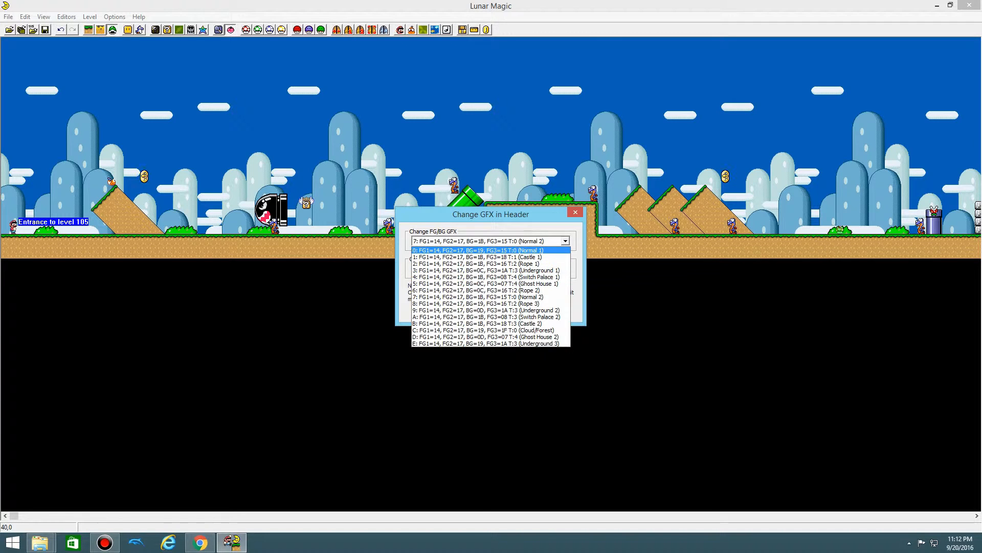
{"action": "left_click", "coordinate": [576, 212]}
{"action": "left_click", "coordinate": [576, 213]}
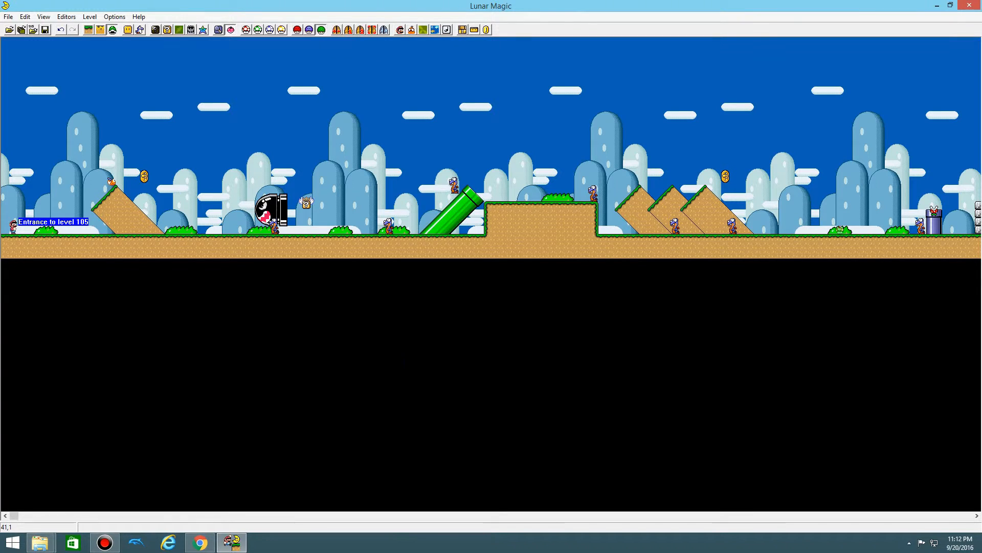
{"action": "left_click", "coordinate": [322, 29]}
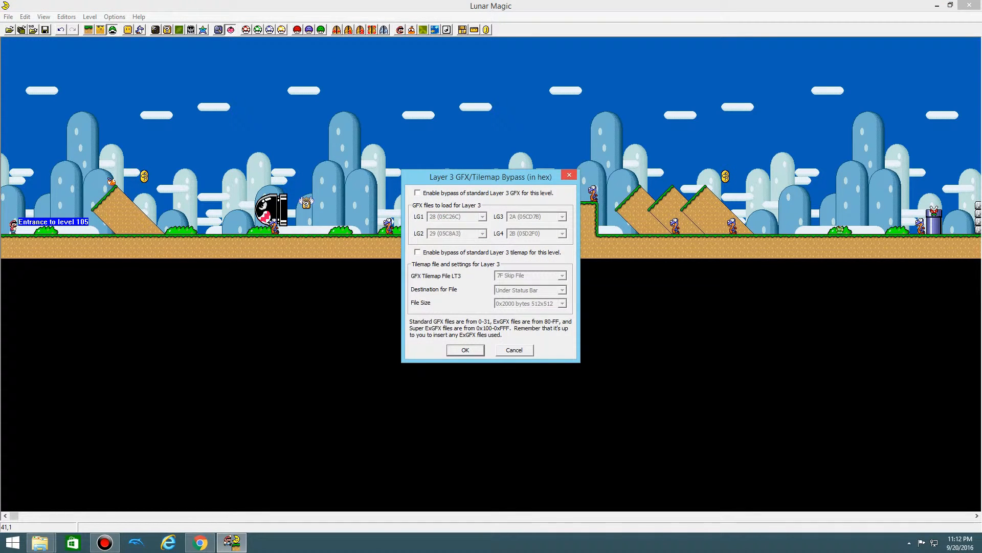
{"action": "left_click", "coordinate": [569, 175]}
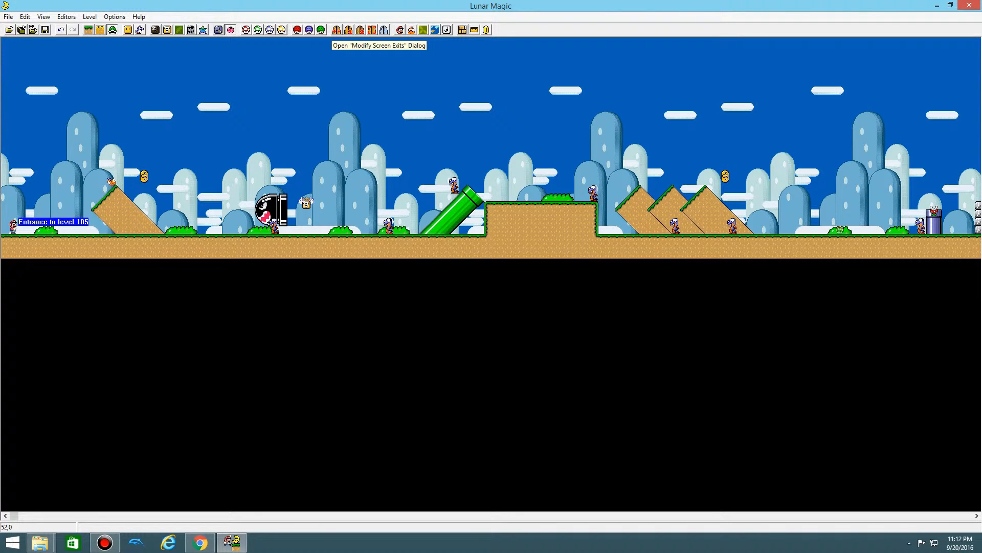
Step: Examine the Modify Screen Exits dialog's screen number and level destination settings, and close it without changes
{"action": "left_click", "coordinate": [337, 30]}
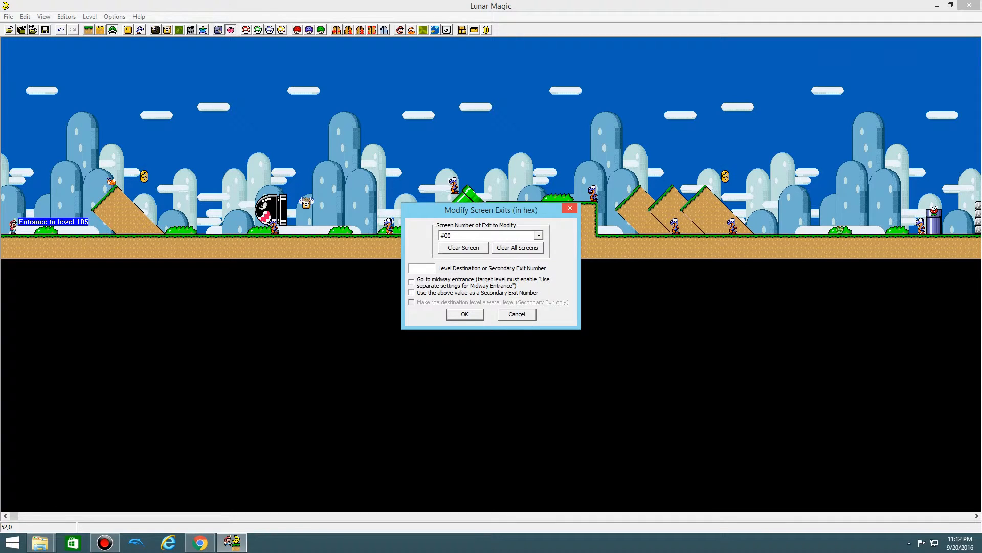
{"action": "left_click_drag", "start_coordinate": [492, 210], "coordinate": [246, 158]}
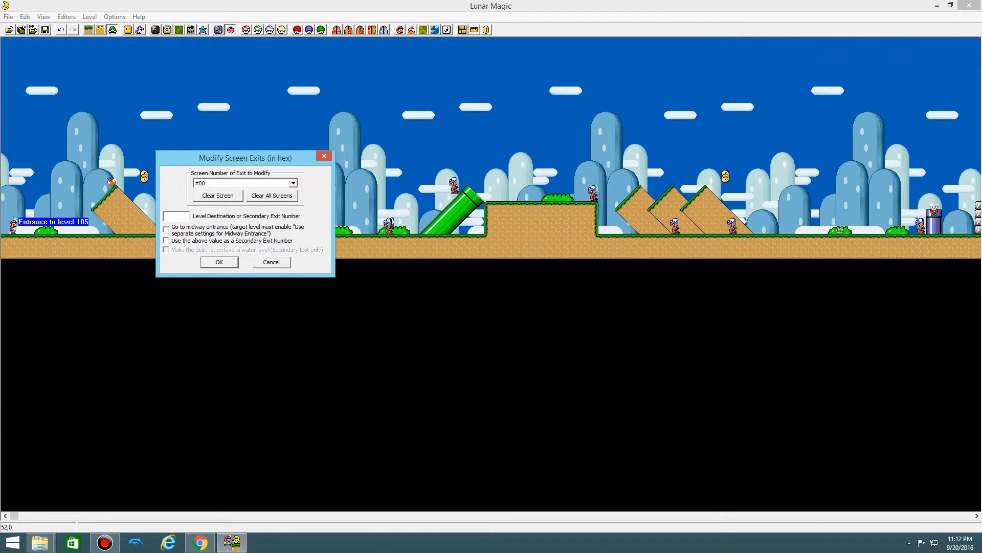
{"action": "left_click", "coordinate": [324, 155]}
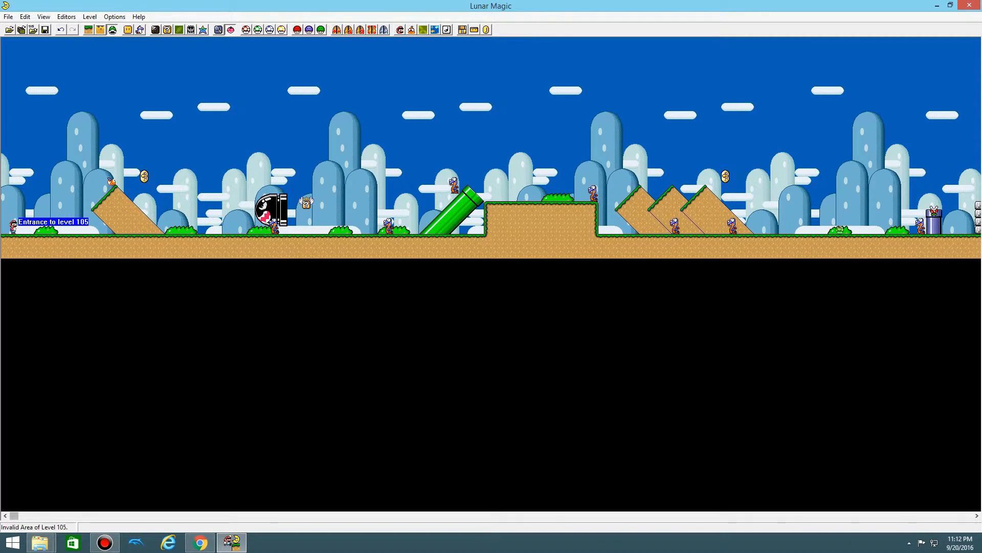
Step: Look over the middle of the level, examining the pipe beneath the question blocks and the diagonal pipe at Secondary Entrance #1CB
{"action": "left_click_drag", "start_coordinate": [15, 516], "coordinate": [186, 516]}
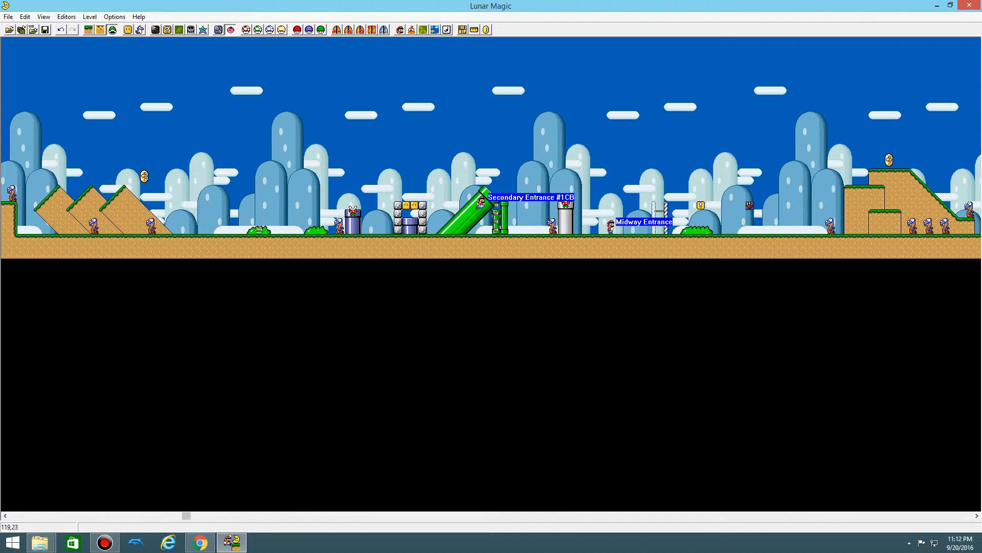
{"action": "left_click_drag", "start_coordinate": [406, 212], "coordinate": [415, 264]}
{"action": "left_click", "coordinate": [415, 246]}
{"action": "left_click", "coordinate": [481, 204]}
{"action": "left_click_drag", "start_coordinate": [186, 515], "coordinate": [120, 515]}
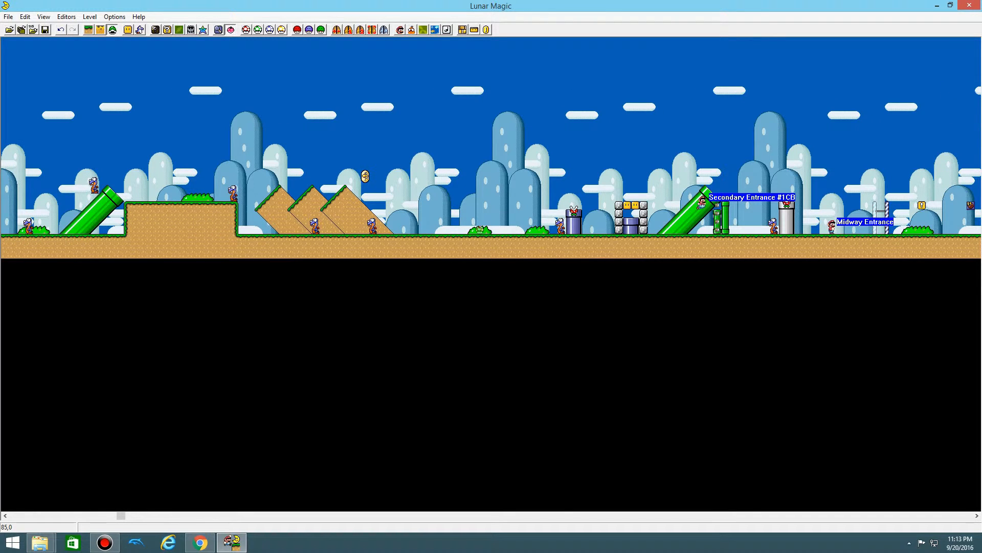
Step: Examine the Main and Midway Entrance settings and the Secondary Entrances settings, closing both dialogs without changes
{"action": "left_click", "coordinate": [348, 29]}
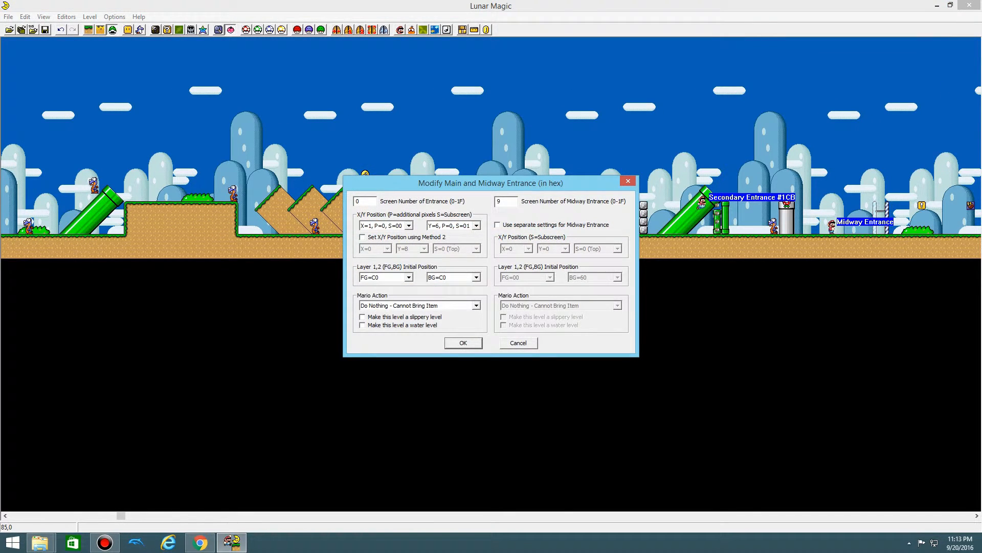
{"action": "left_click", "coordinate": [628, 181]}
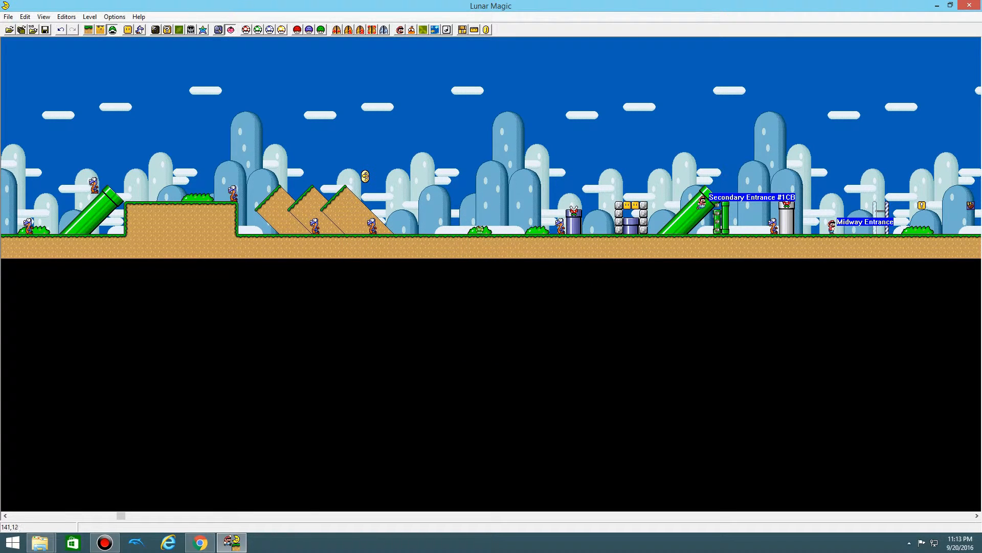
{"action": "left_click", "coordinate": [349, 30]}
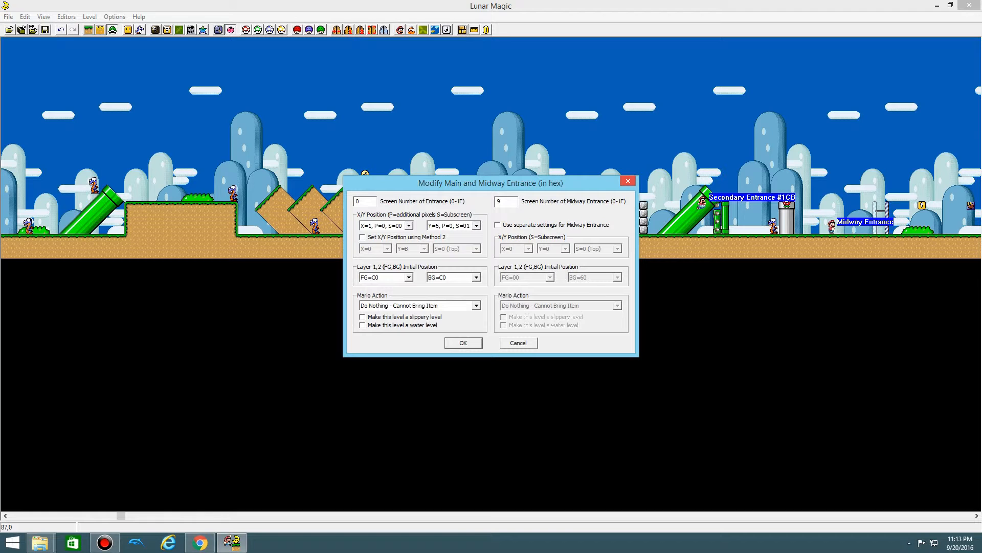
{"action": "left_click", "coordinate": [518, 343]}
{"action": "left_click", "coordinate": [360, 29]}
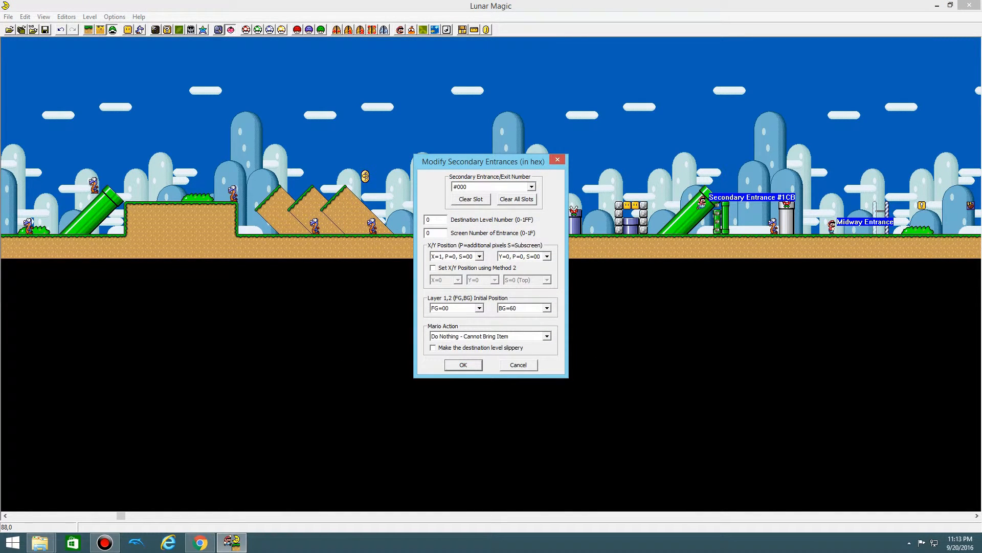
{"action": "left_click", "coordinate": [557, 159]}
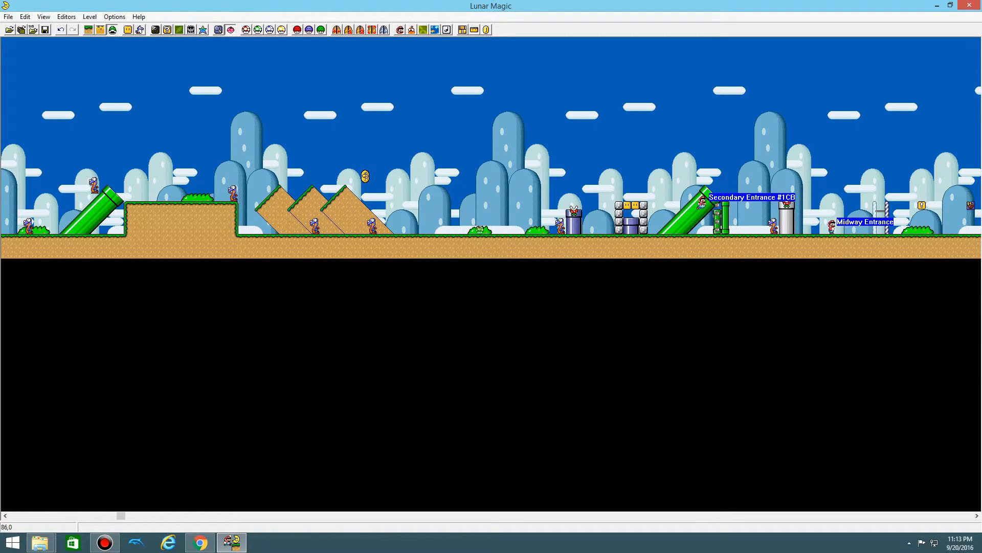
Step: Scan level 105 for unlinked exits, and inspect its screen divisions and exits with the overlay before hiding it again
{"action": "left_click", "coordinate": [372, 30]}
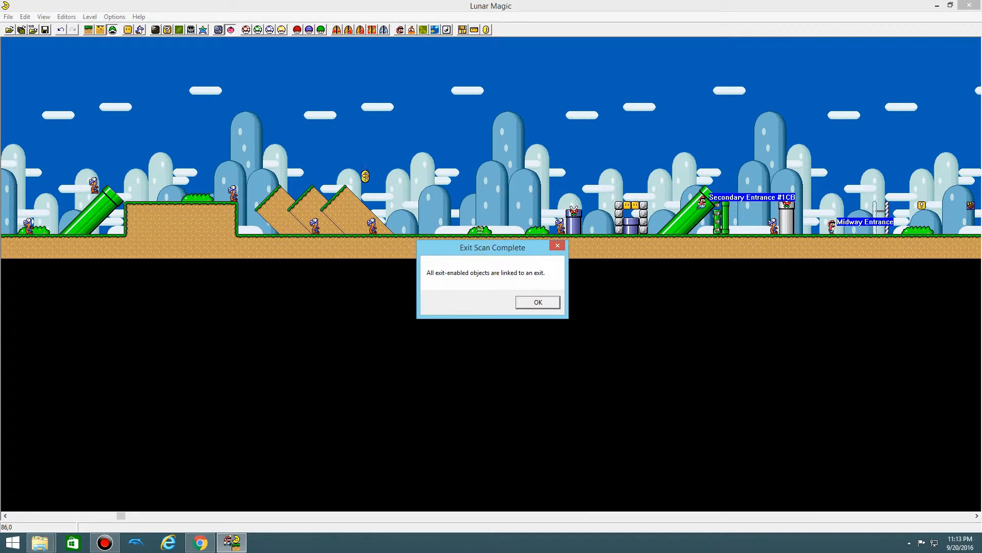
{"action": "left_click", "coordinate": [538, 302]}
{"action": "left_click", "coordinate": [384, 29]}
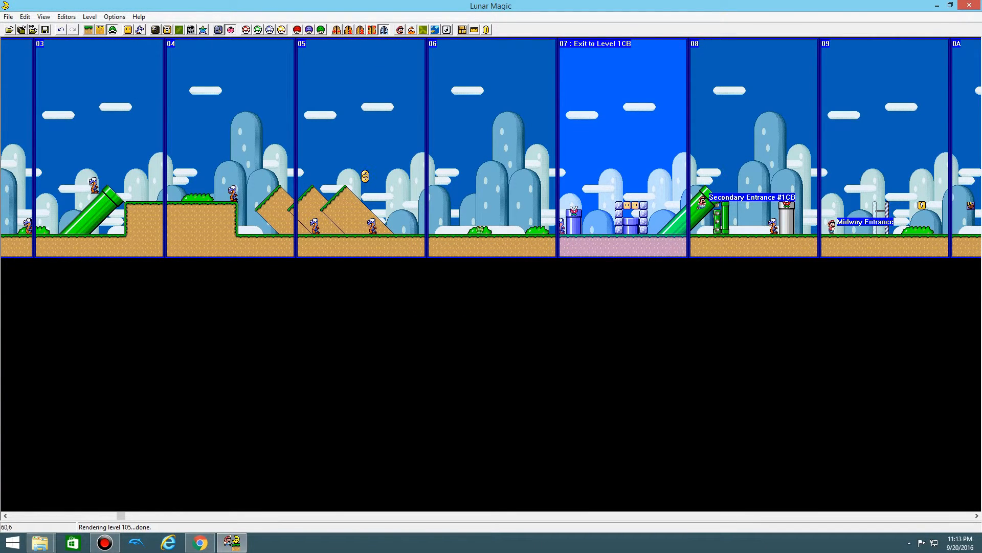
{"action": "left_click_drag", "start_coordinate": [132, 87], "coordinate": [979, 141]}
{"action": "left_click", "coordinate": [511, 128]}
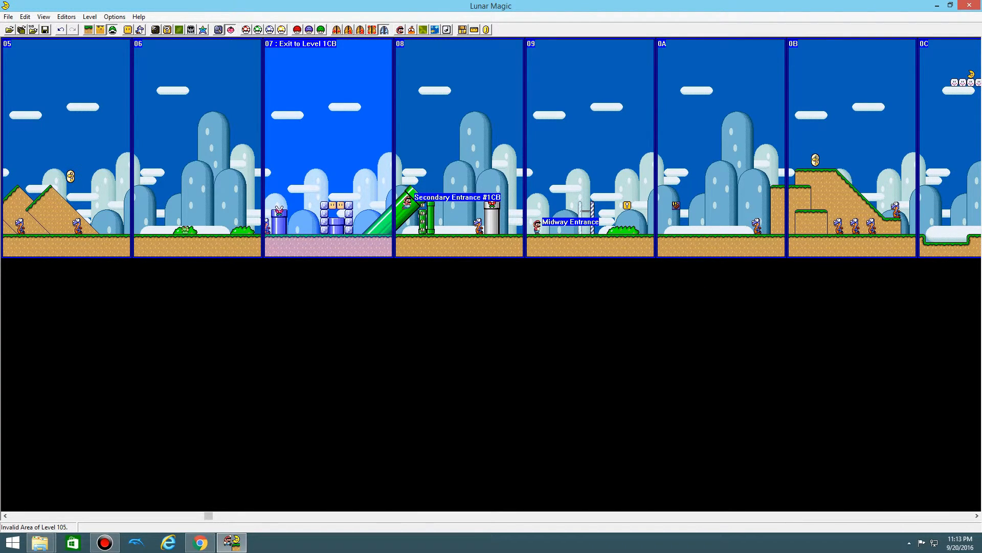
{"action": "left_click_drag", "start_coordinate": [222, 366], "coordinate": [125, 373]}
{"action": "scroll", "coordinate": [125, 373], "scroll_direction": "up", "scroll_amount": 5}
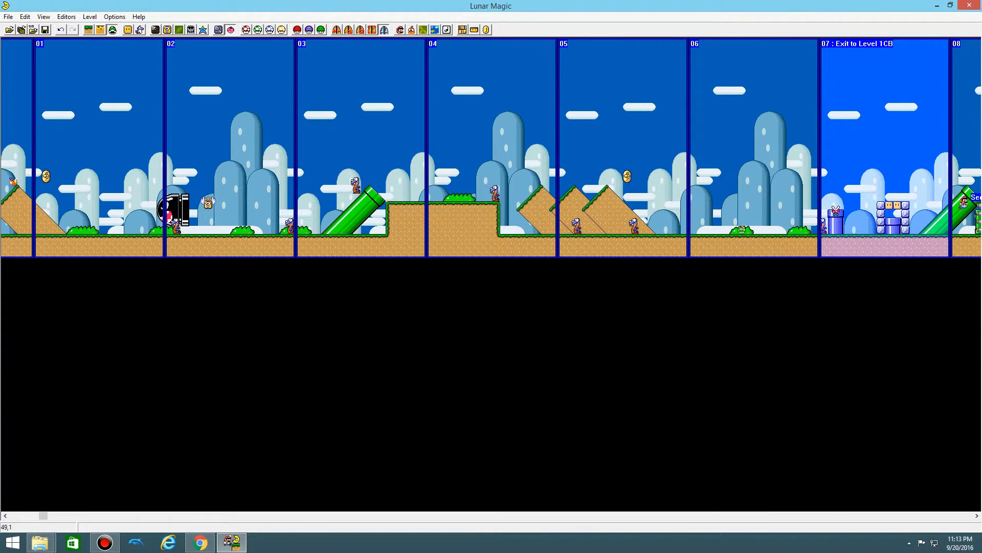
{"action": "left_click", "coordinate": [384, 29]}
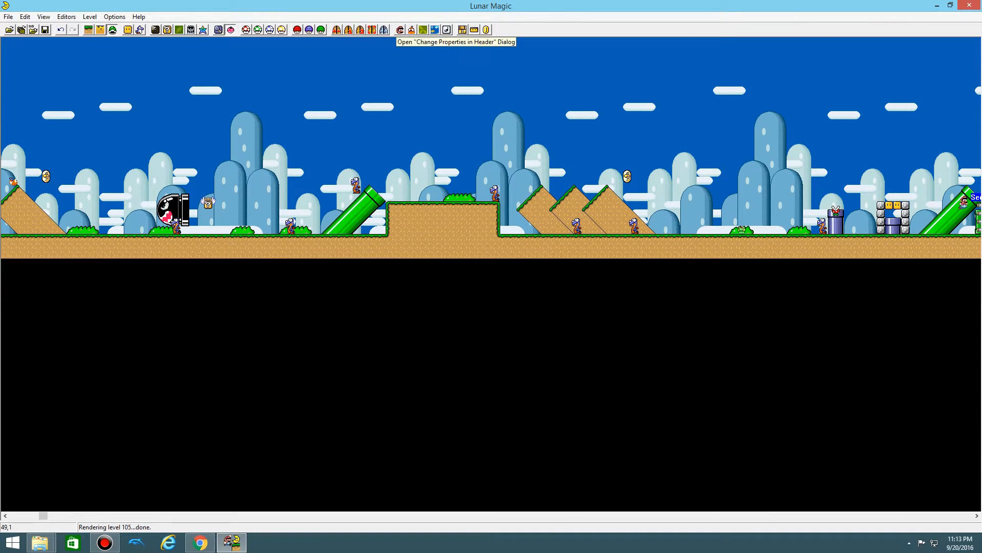
{"action": "left_click", "coordinate": [384, 29]}
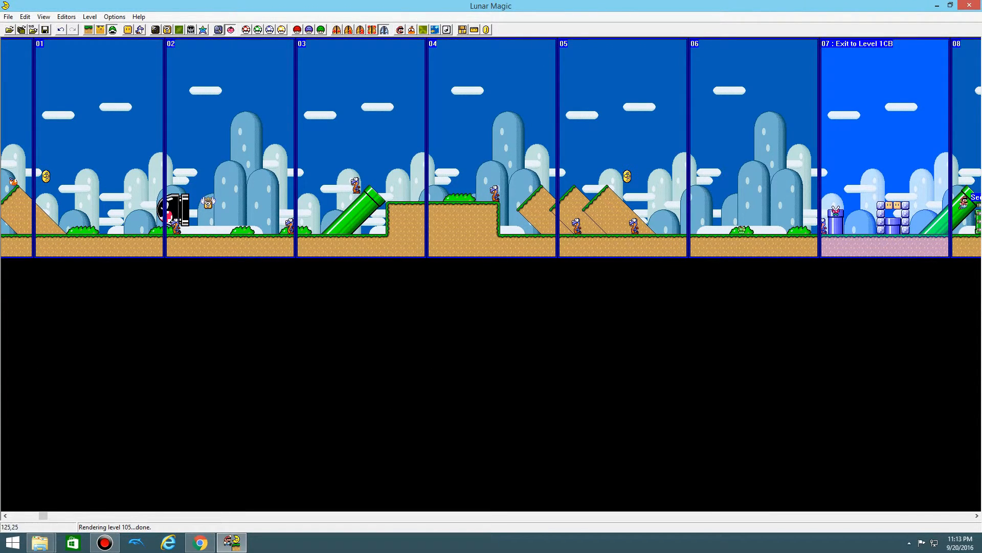
{"action": "left_click", "coordinate": [384, 30]}
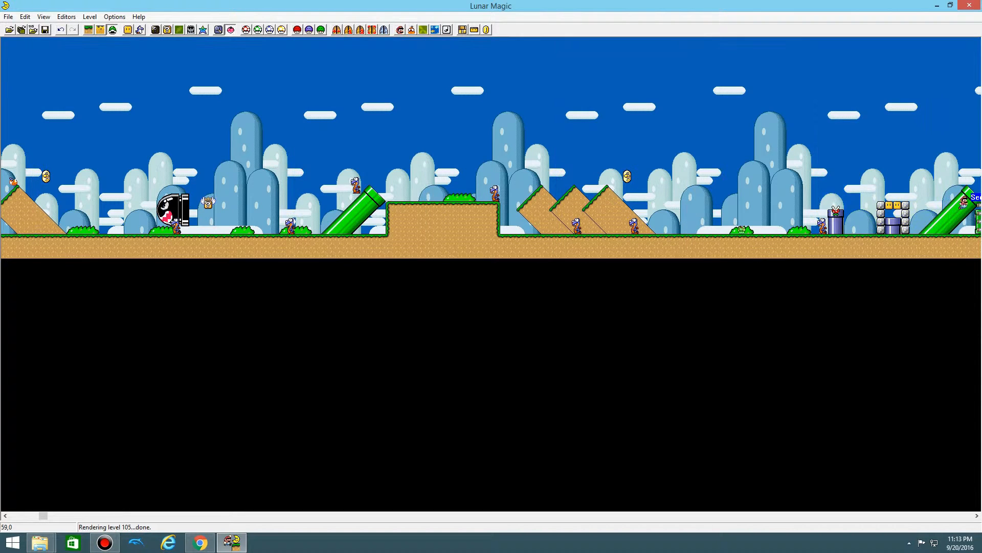
Step: Examine Change Properties in Header, keep Layer 1 vertical scrolling at "No Vertical Scroll unless Flying/Climbing/Etc", and accept the dialog
{"action": "left_click", "coordinate": [400, 30]}
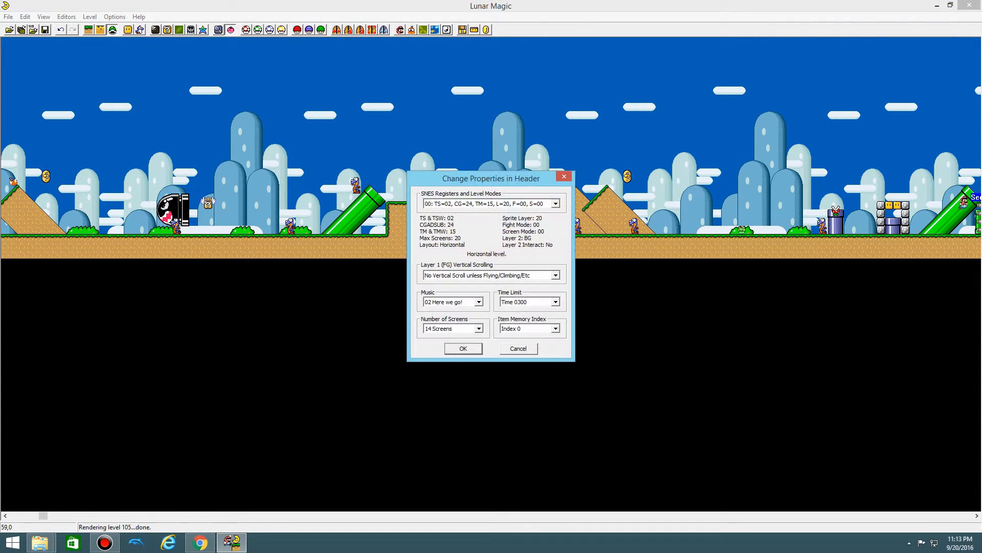
{"action": "left_click_drag", "start_coordinate": [492, 178], "coordinate": [427, 150]}
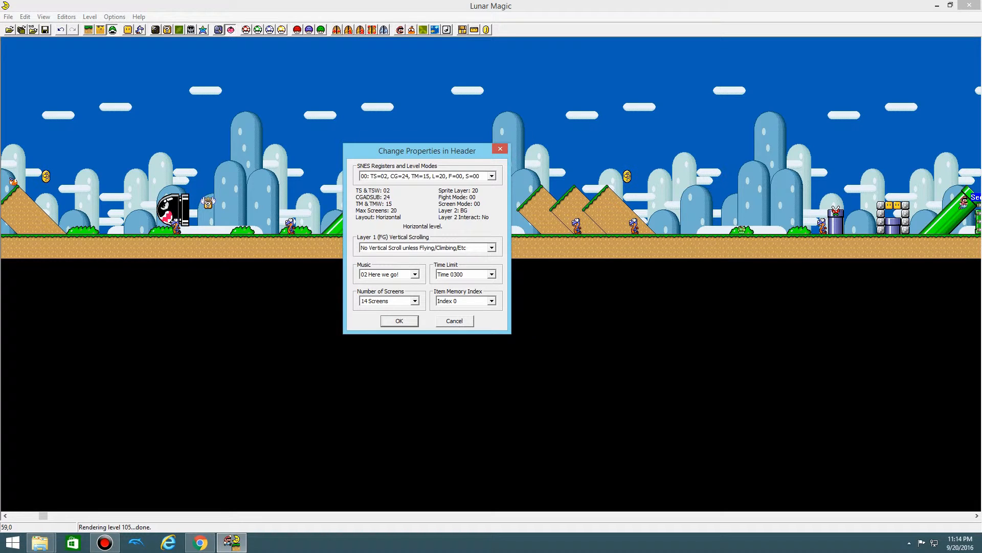
{"action": "left_click_drag", "start_coordinate": [427, 150], "coordinate": [620, 117]}
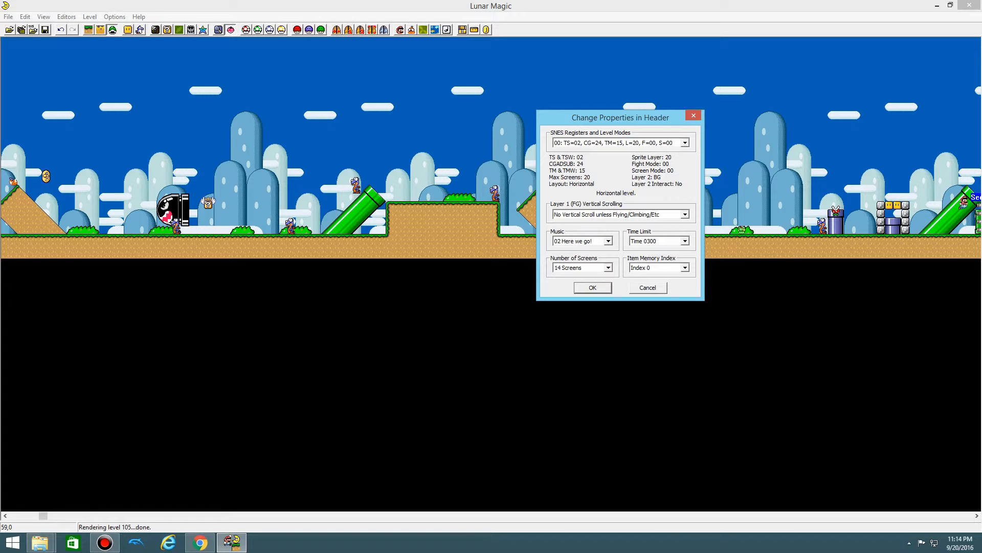
{"action": "left_click", "coordinate": [685, 215]}
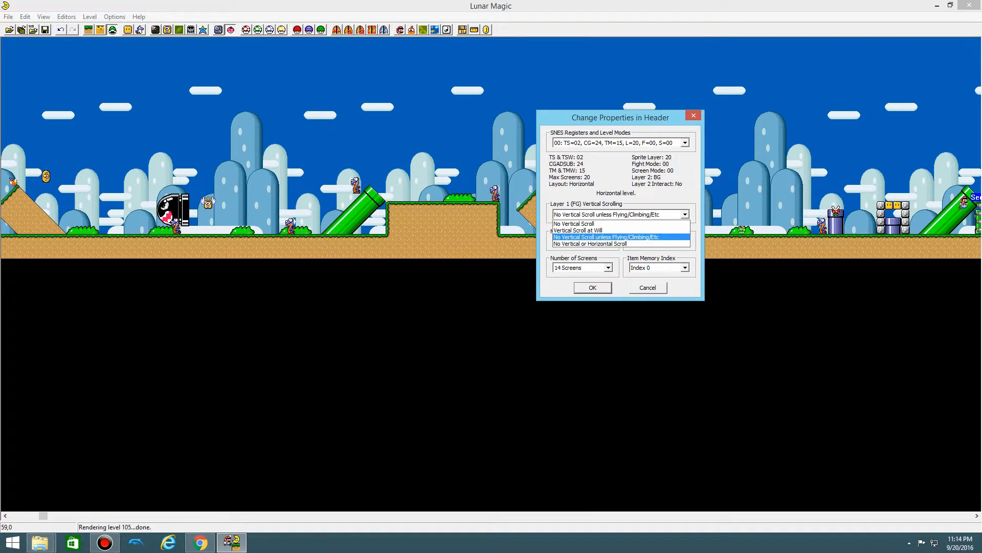
{"action": "left_click", "coordinate": [607, 237]}
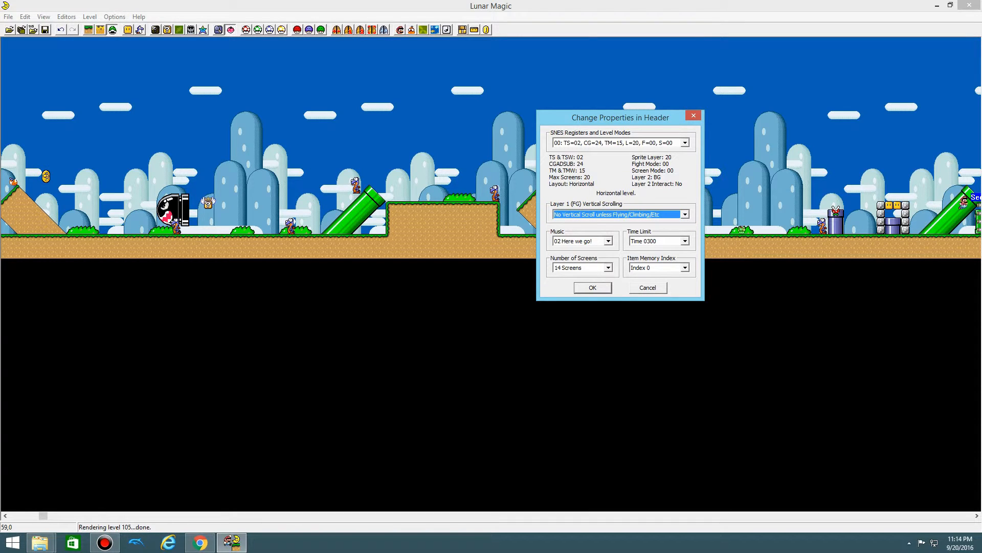
{"action": "key", "text": "Return"}
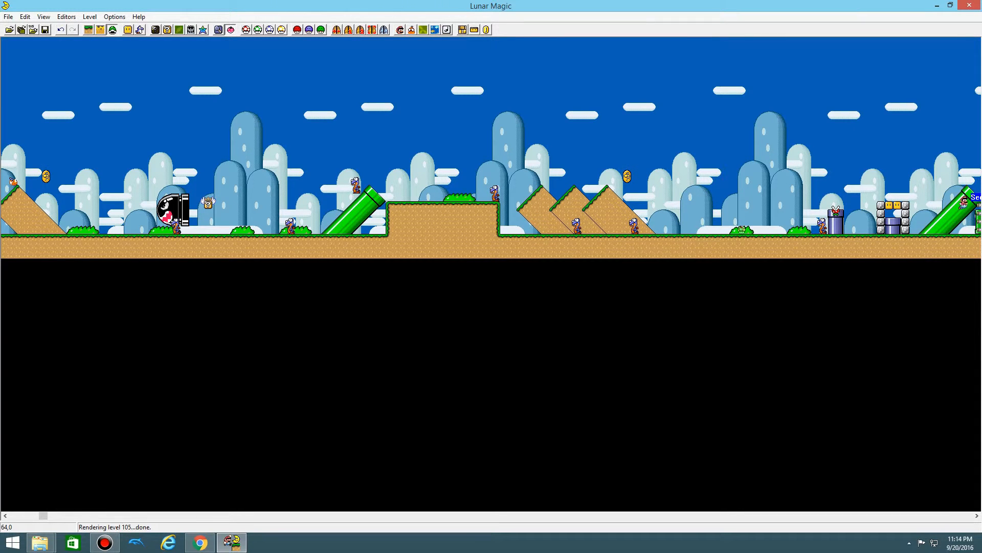
Step: Examine the sprite memory choices and buoyancy options in Change Properties in Sprite Header, leaving the settings as they are
{"action": "left_click", "coordinate": [411, 29]}
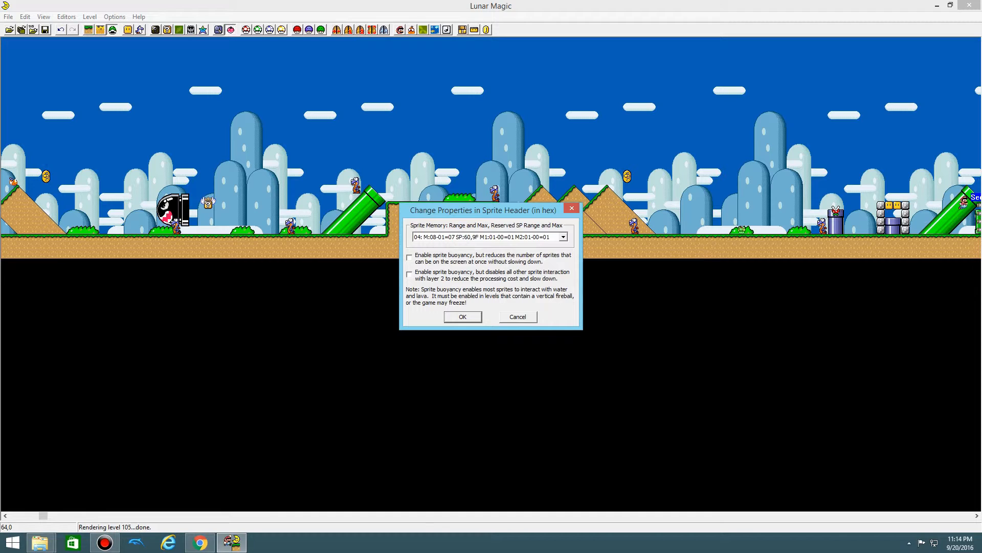
{"action": "left_click", "coordinate": [563, 237]}
{"action": "left_click", "coordinate": [564, 237]}
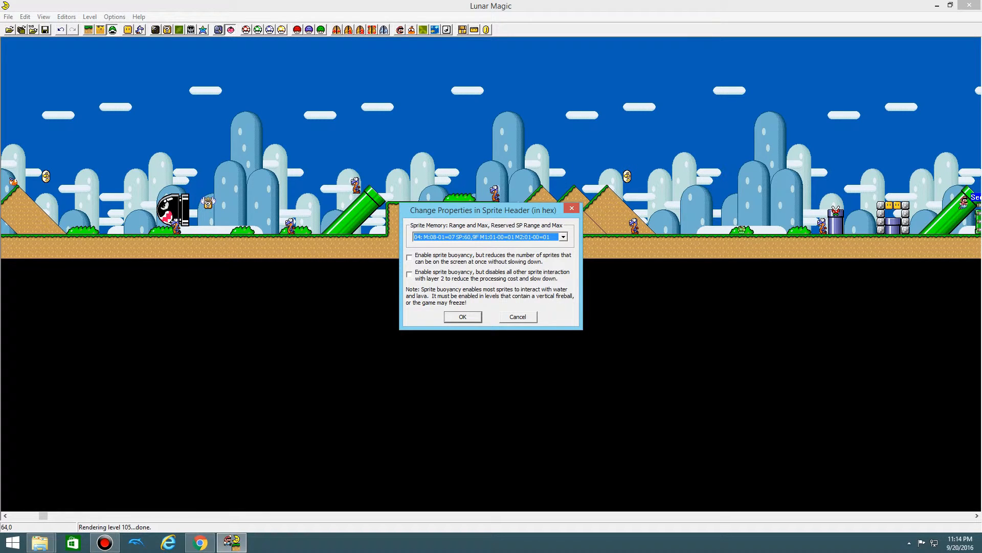
{"action": "left_click_drag", "start_coordinate": [483, 210], "coordinate": [355, 85]}
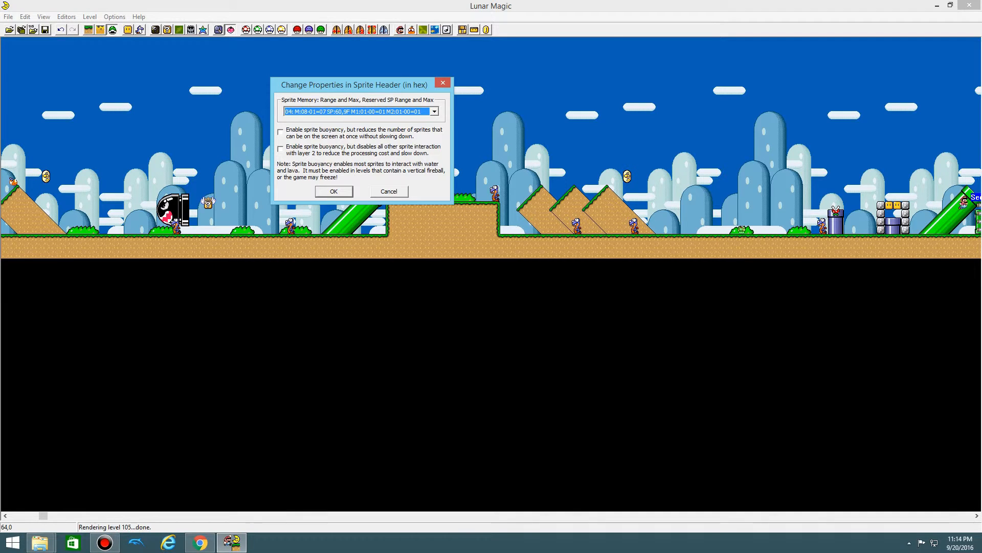
{"action": "key", "text": "Return"}
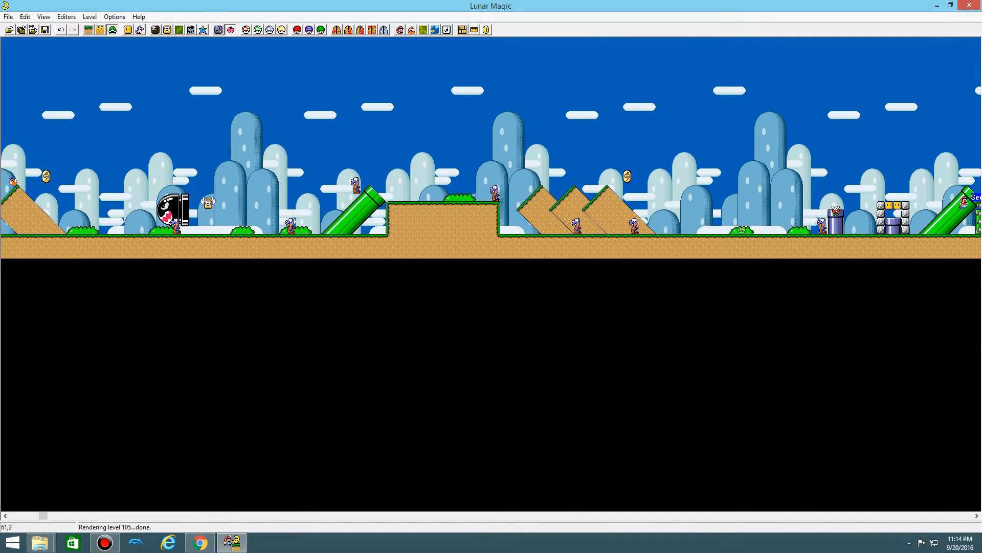
Step: Examine the Layer 2 scrolling rates in Change Other Properties and the Change Layer 3 Settings options, leaving both dialogs without changes
{"action": "left_click", "coordinate": [423, 29]}
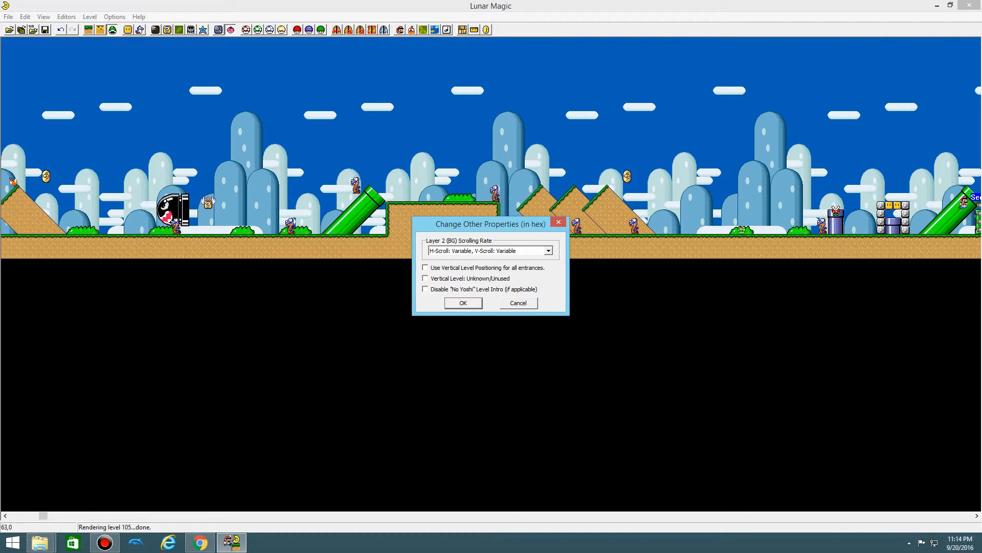
{"action": "left_click", "coordinate": [548, 251]}
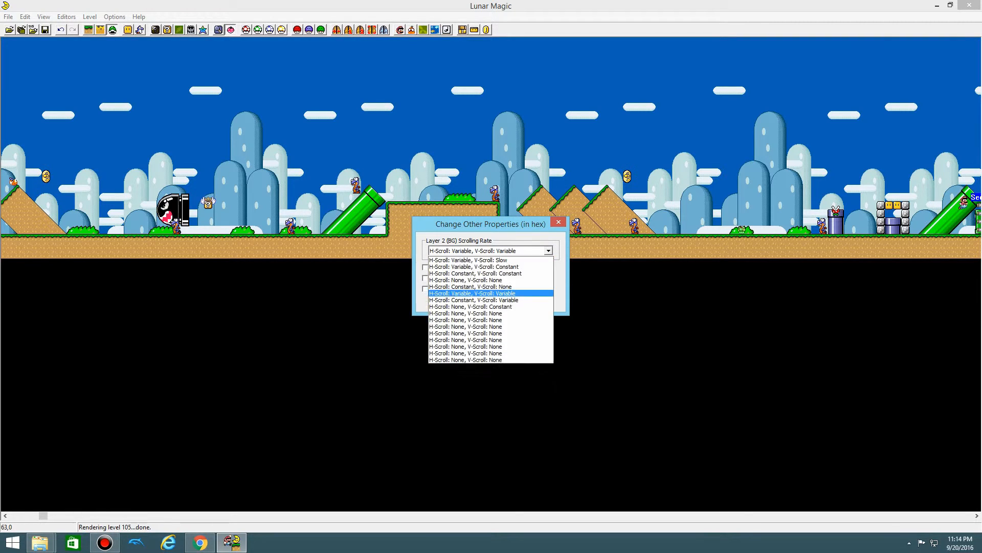
{"action": "left_click", "coordinate": [548, 250]}
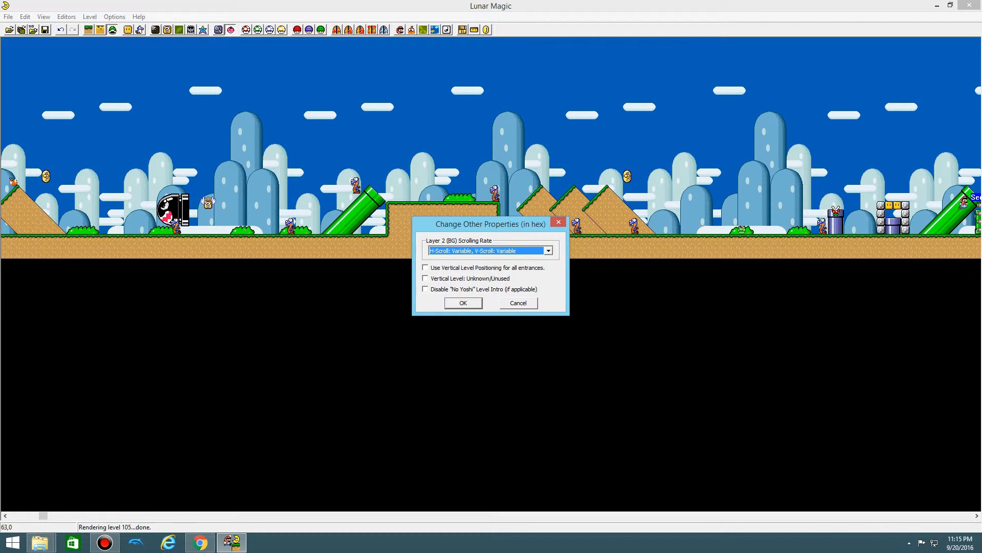
{"action": "left_click", "coordinate": [548, 251]}
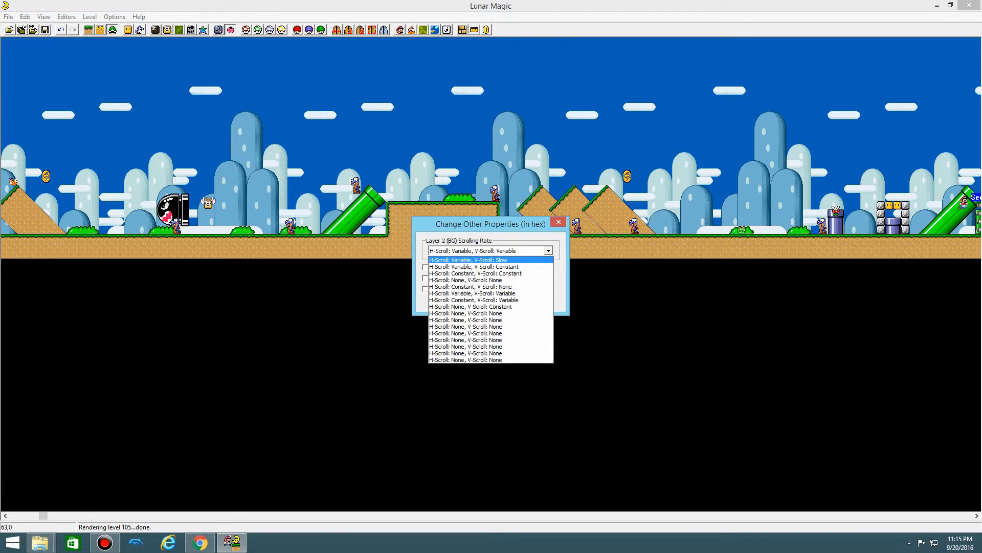
{"action": "key", "text": "Escape"}
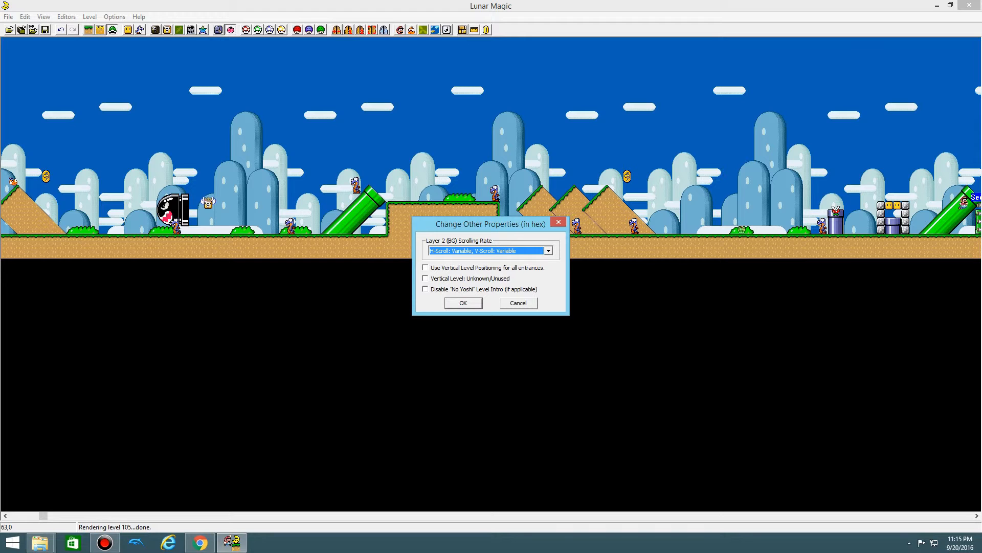
{"action": "left_click", "coordinate": [518, 303]}
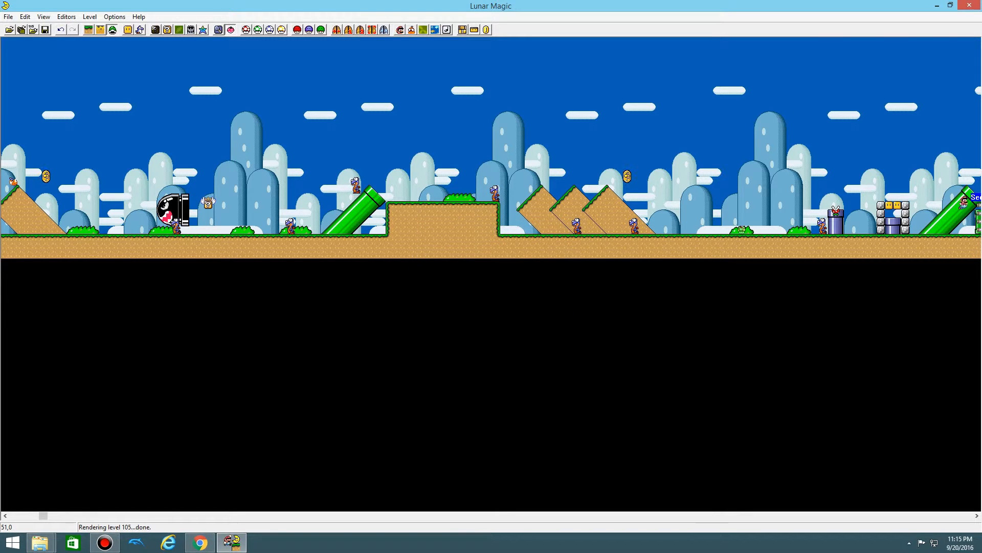
{"action": "left_click", "coordinate": [435, 30]}
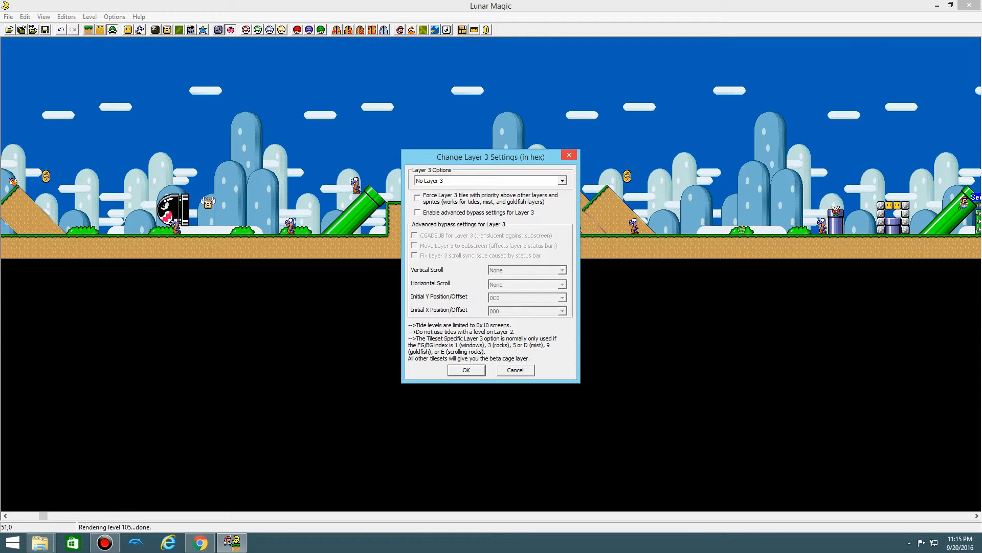
{"action": "left_click", "coordinate": [569, 155]}
Step: Try the time limit bypass in Bypass Music & Time Limit Setting, look at its custom value, and turn it back off
{"action": "left_click", "coordinate": [446, 29]}
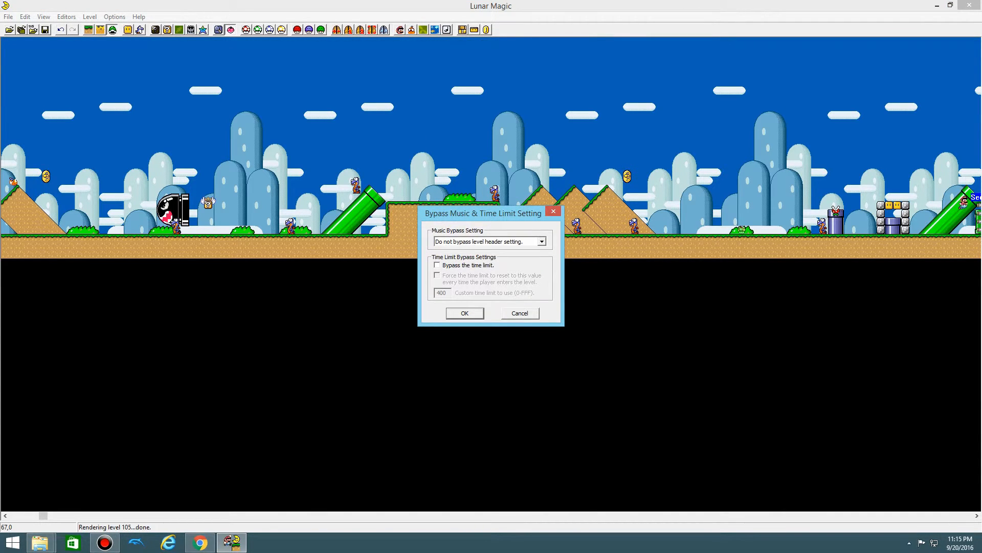
{"action": "left_click", "coordinate": [438, 265]}
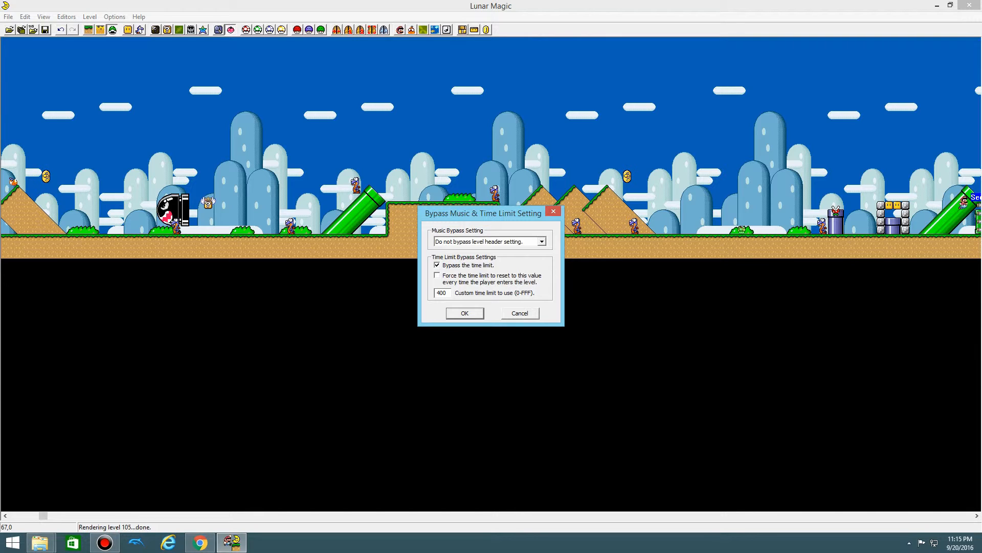
{"action": "double_click", "coordinate": [442, 293]}
{"action": "left_click", "coordinate": [444, 293]}
{"action": "left_click", "coordinate": [437, 265]}
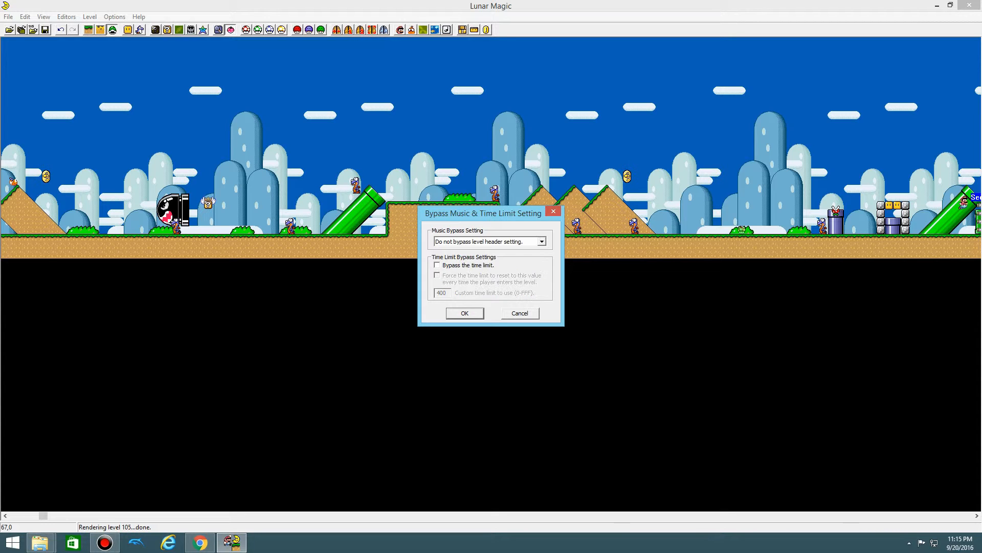
Step: Look through the music choices in the music bypass list, keep "Do not bypass level header setting.", and accept the dialog
{"action": "left_click", "coordinate": [542, 242]}
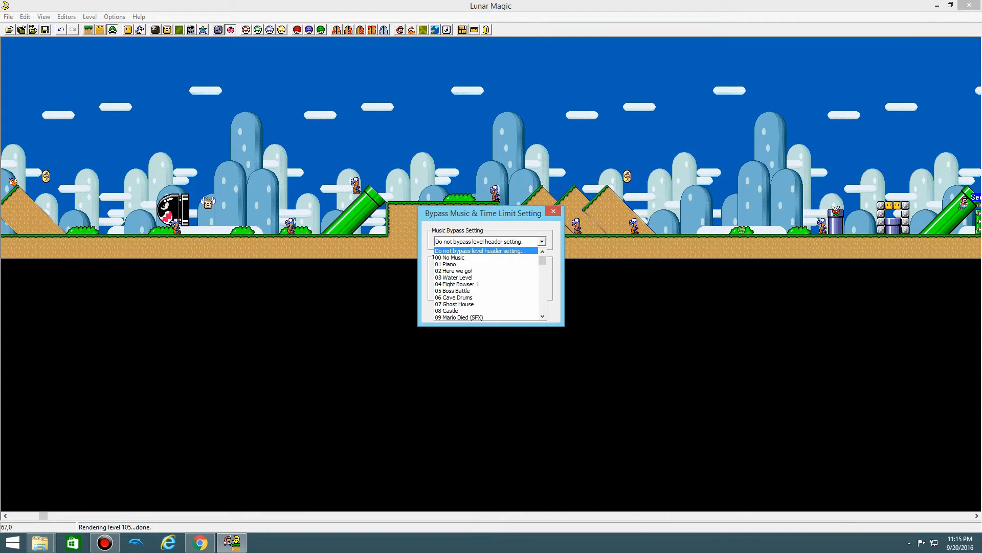
{"action": "scroll", "coordinate": [486, 284], "scroll_direction": "down", "scroll_amount": 9}
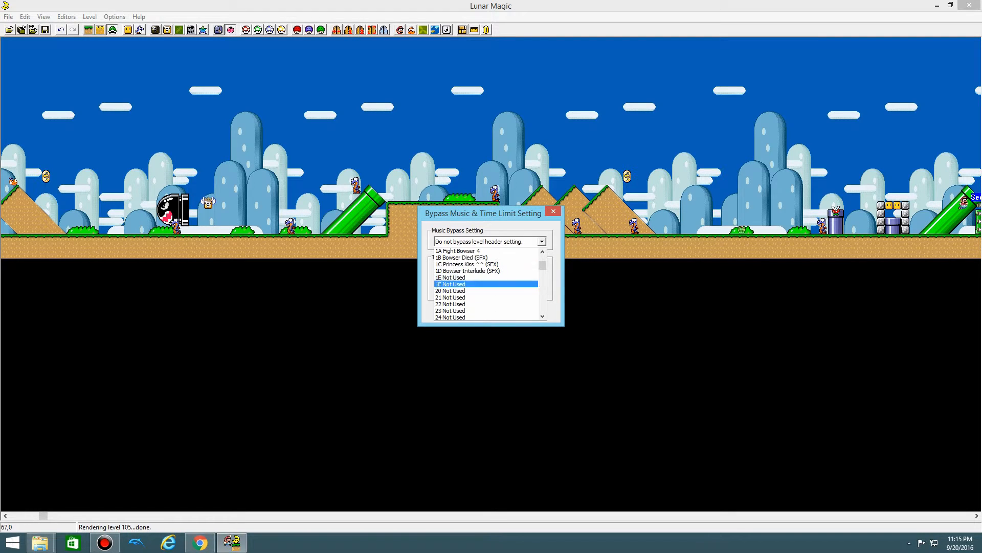
{"action": "scroll", "coordinate": [486, 284], "scroll_direction": "up", "scroll_amount": 5}
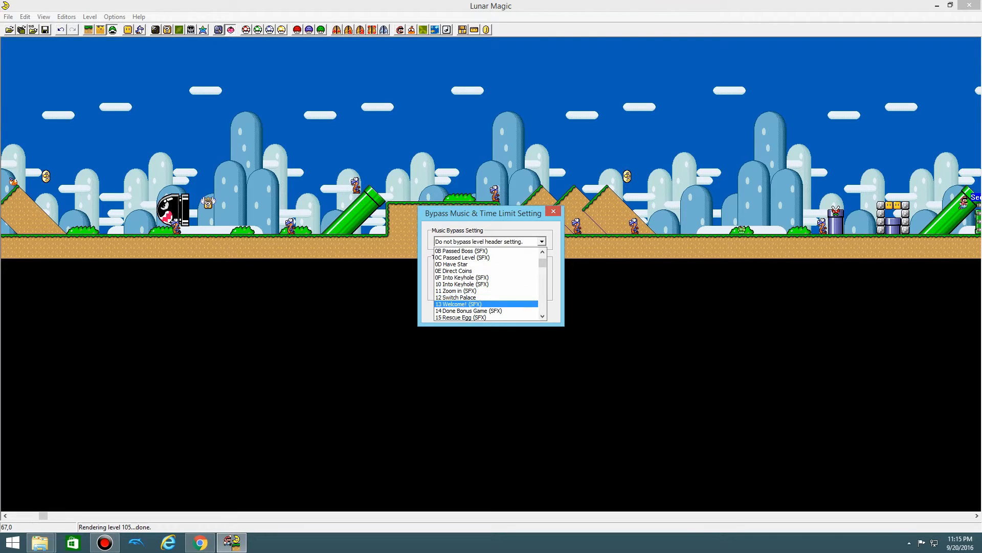
{"action": "left_click", "coordinate": [542, 242]}
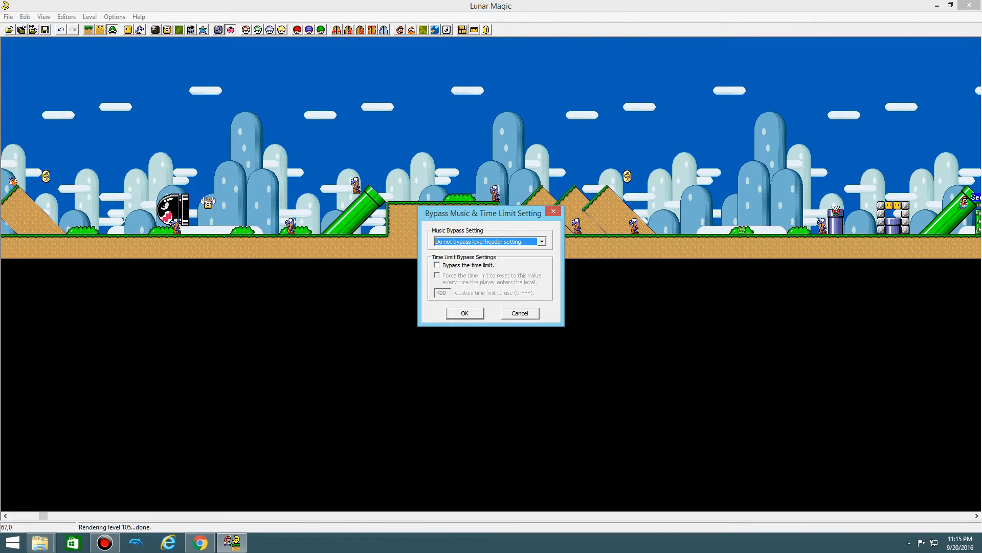
{"action": "left_click", "coordinate": [542, 242]}
{"action": "scroll", "coordinate": [512, 263], "scroll_direction": "down", "scroll_amount": 7}
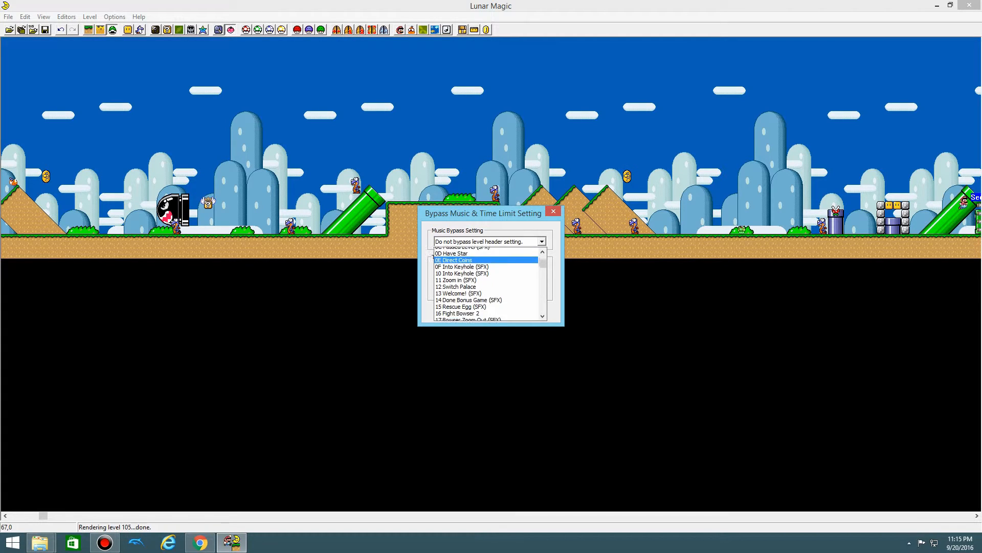
{"action": "scroll", "coordinate": [486, 270], "scroll_direction": "down", "scroll_amount": 5}
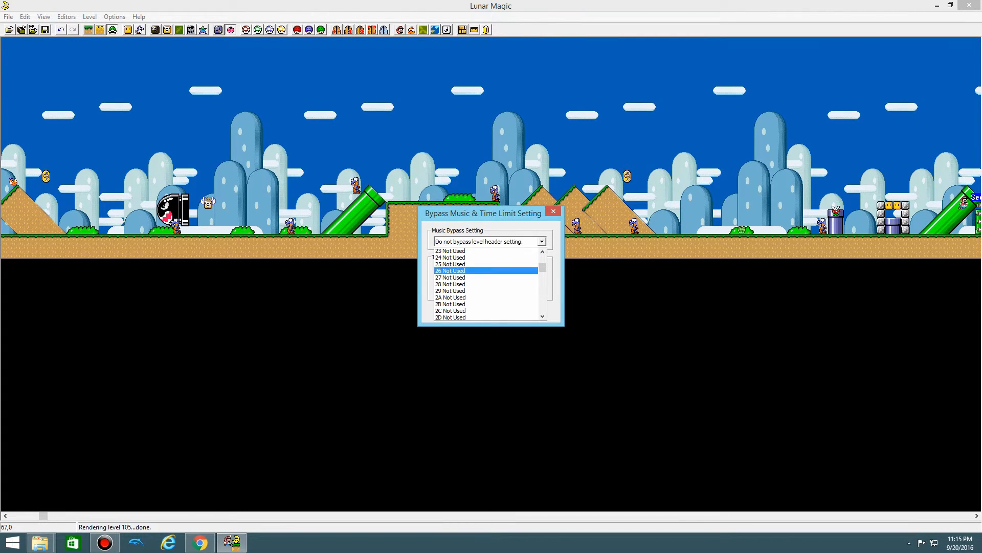
{"action": "scroll", "coordinate": [435, 266], "scroll_direction": "down", "scroll_amount": 6}
{"action": "scroll", "coordinate": [434, 256], "scroll_direction": "up", "scroll_amount": 18}
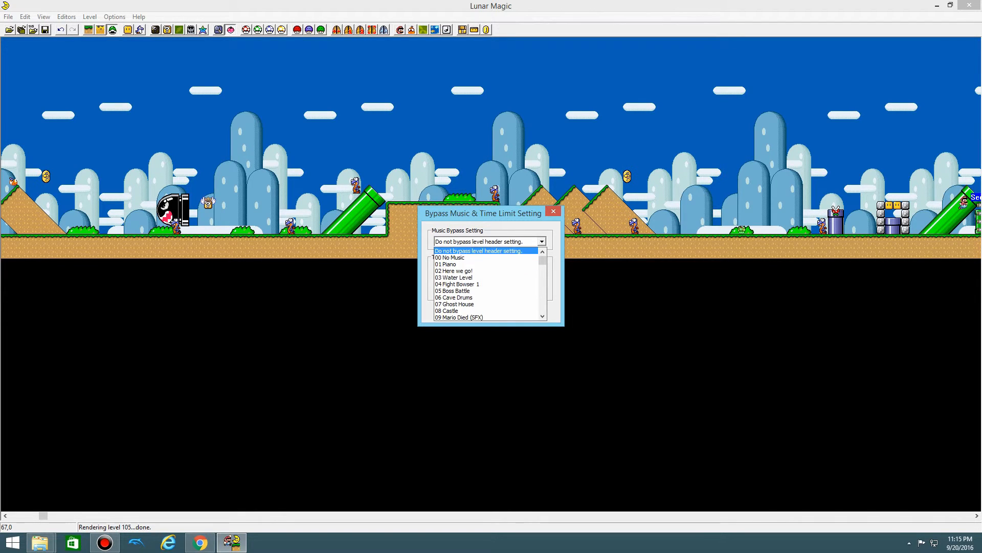
{"action": "left_click", "coordinate": [433, 254]}
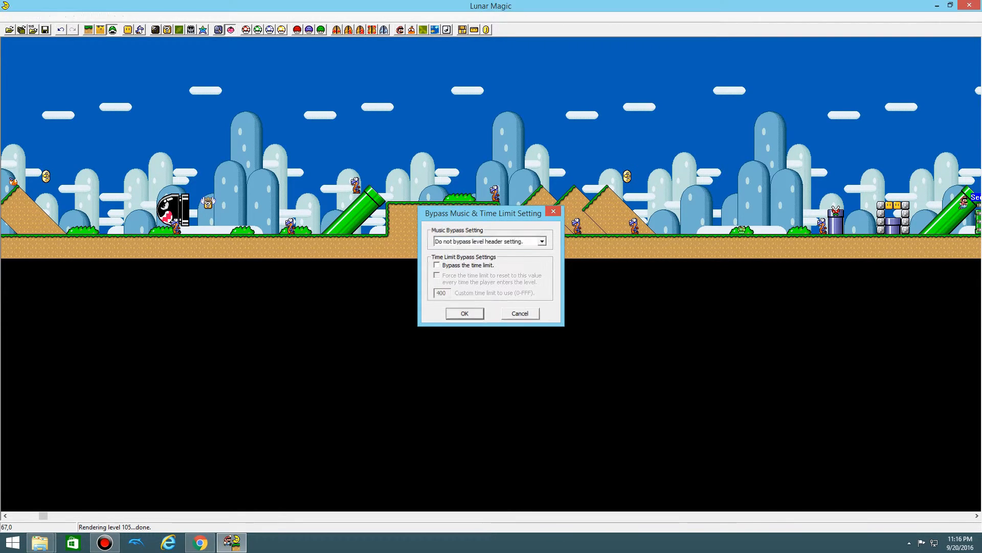
{"action": "key", "text": "Return"}
Step: Examine the level and global extended animation frame editors and the level's animation settings, closing each without changes
{"action": "left_click", "coordinate": [462, 30]}
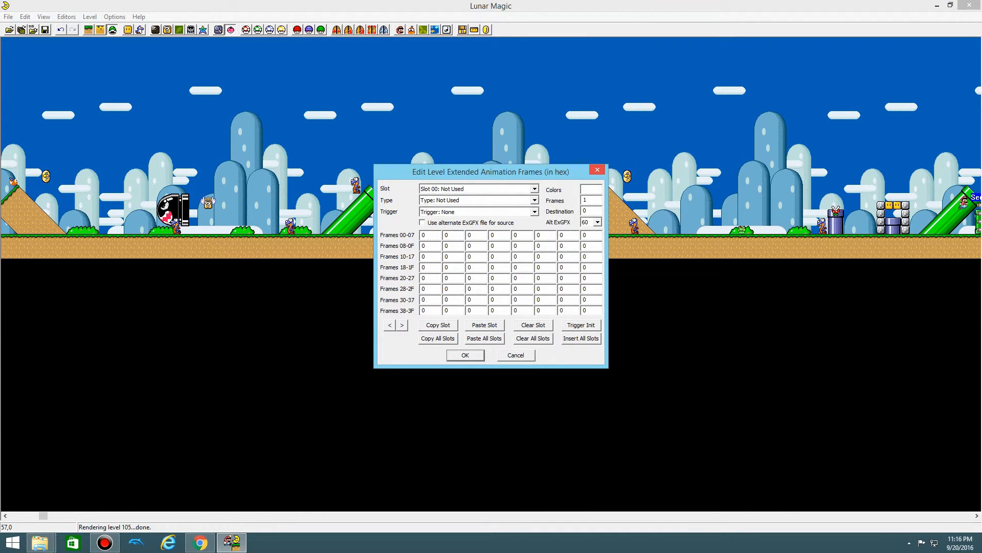
{"action": "left_click", "coordinate": [597, 169]}
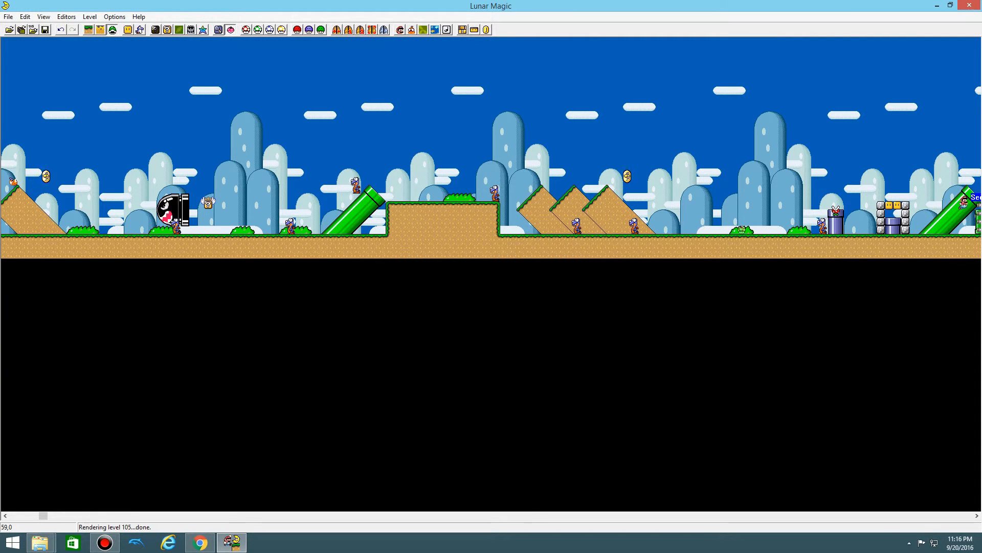
{"action": "left_click", "coordinate": [474, 29]}
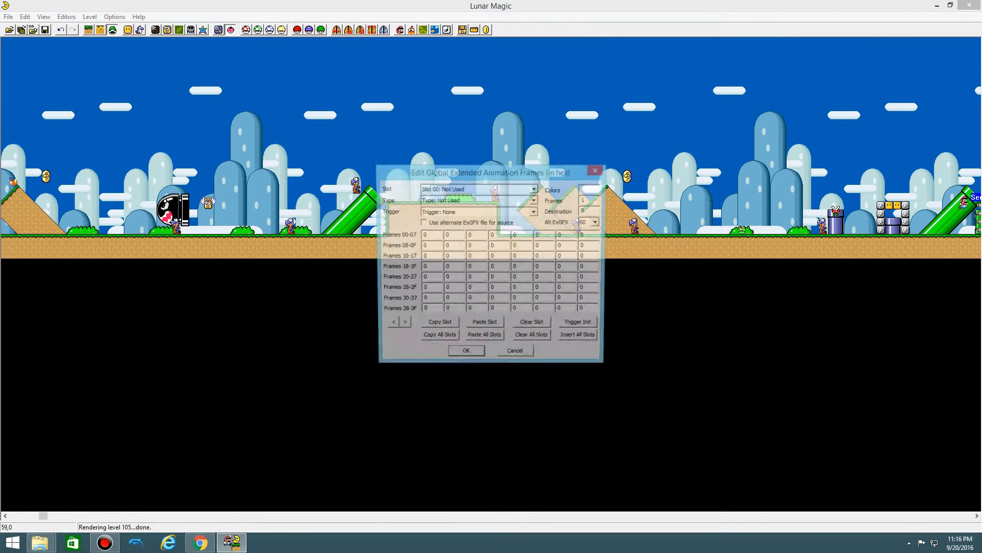
{"action": "left_click_drag", "start_coordinate": [483, 172], "coordinate": [413, 126]}
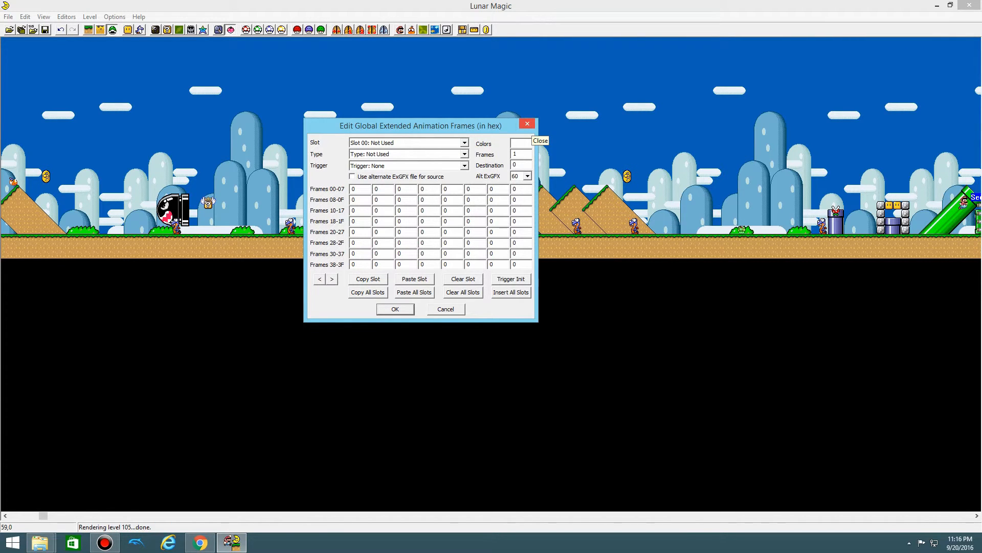
{"action": "left_click", "coordinate": [527, 124]}
{"action": "left_click", "coordinate": [462, 29]}
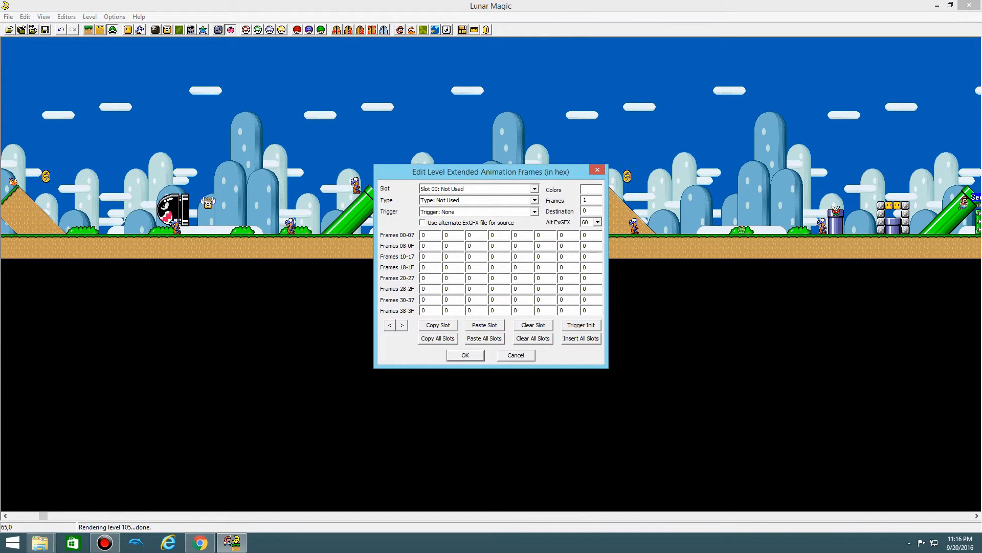
{"action": "left_click", "coordinate": [597, 170]}
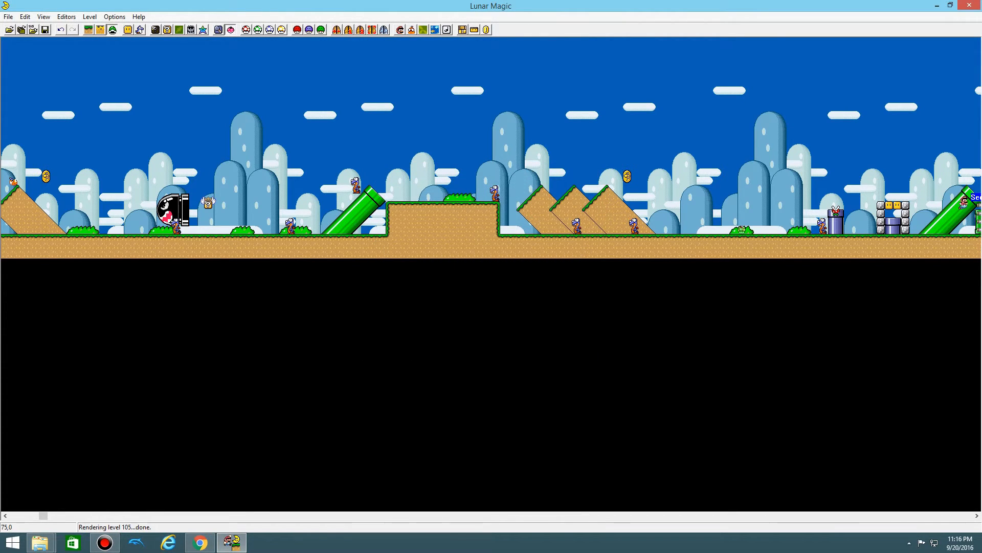
{"action": "left_click", "coordinate": [475, 29]}
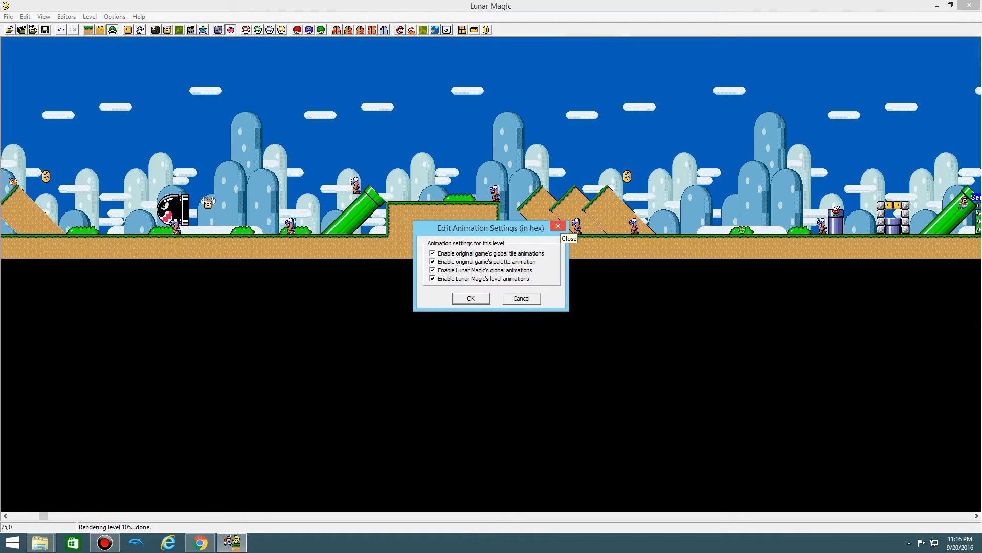
{"action": "left_click", "coordinate": [557, 225]}
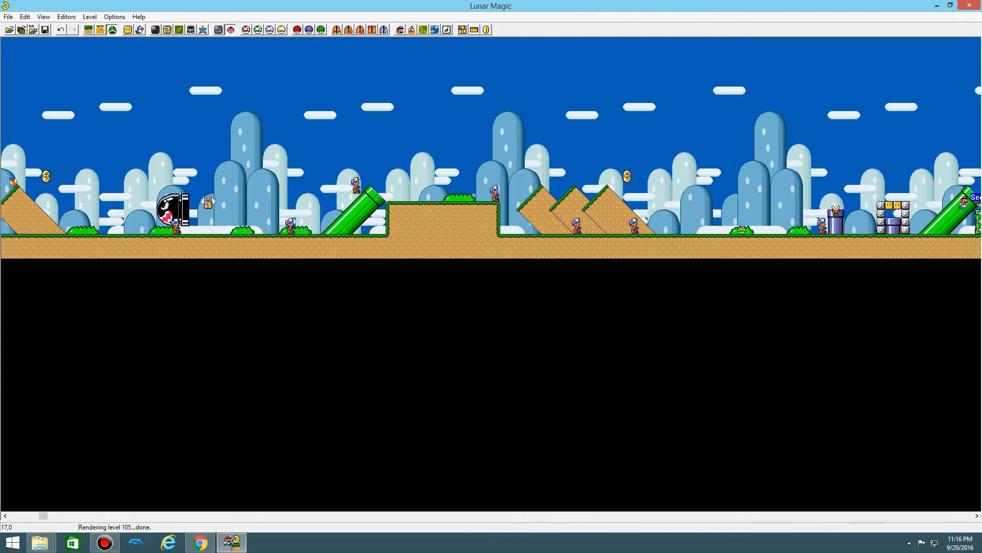
Step: Save level 105 to the ROM and switch to Layer 1 editing mode at the level's entrance
{"action": "key", "text": "ctrl+s"}
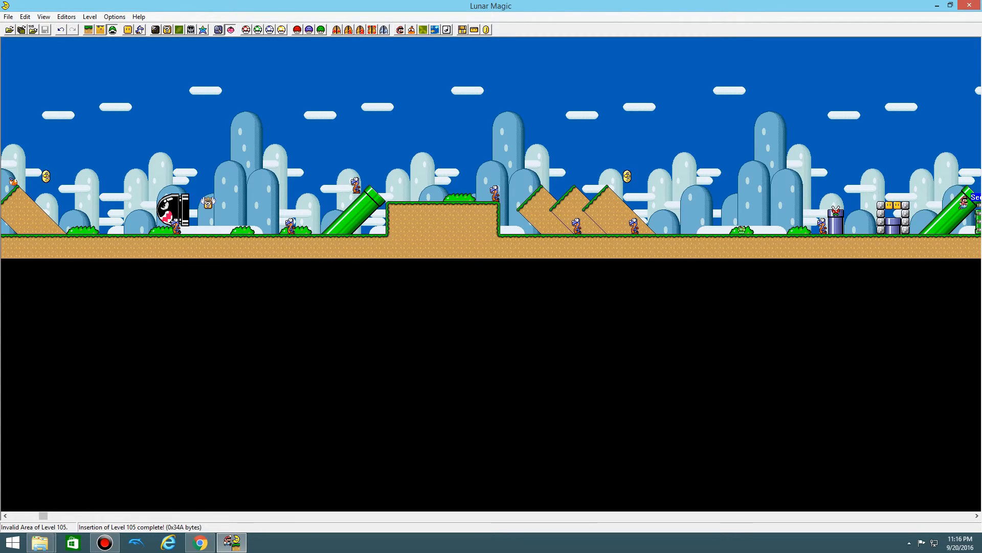
{"action": "left_click_drag", "start_coordinate": [43, 516], "coordinate": [14, 515]}
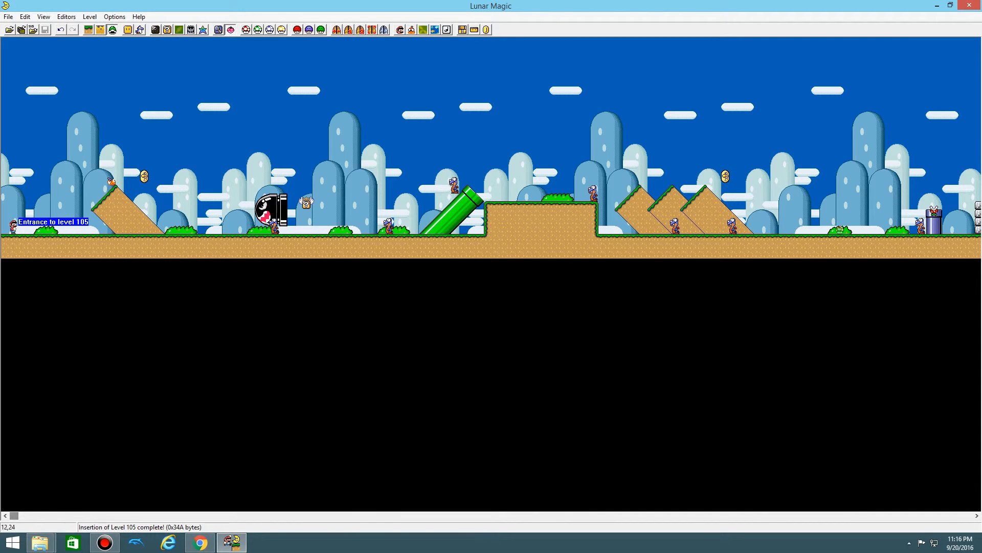
{"action": "left_click_drag", "start_coordinate": [5, 173], "coordinate": [390, 238]}
{"action": "left_click", "coordinate": [397, 239]}
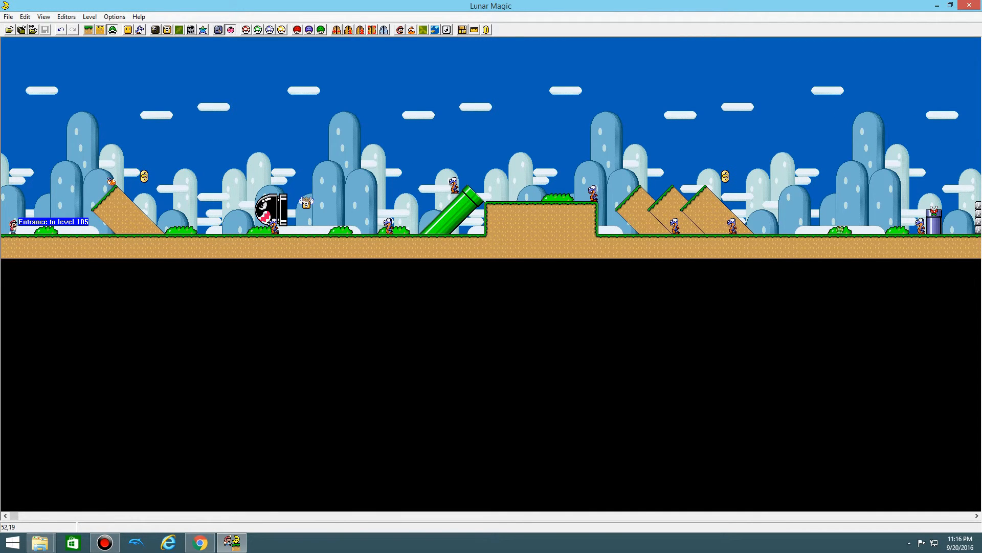
{"action": "left_click", "coordinate": [89, 30]}
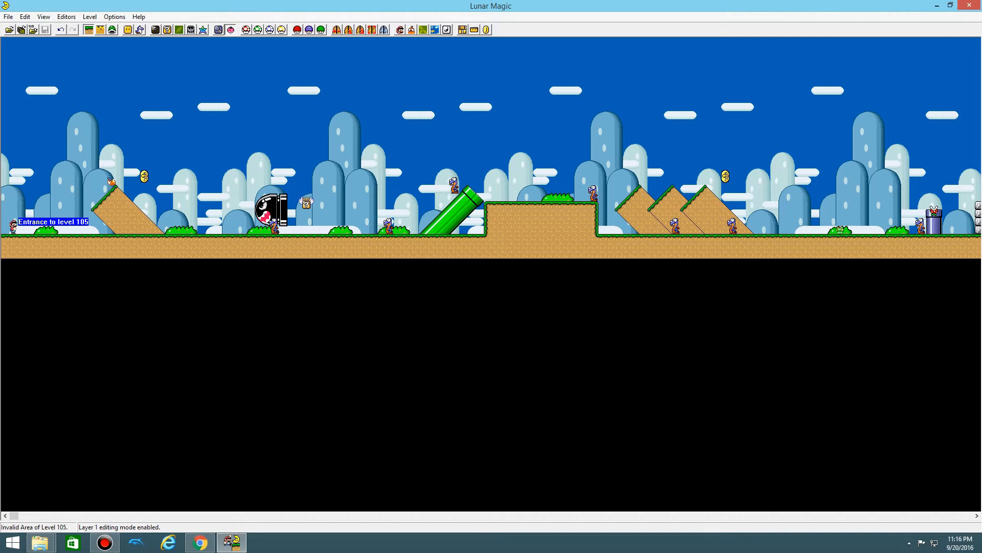
{"action": "left_click_drag", "start_coordinate": [51, 137], "coordinate": [231, 215]}
{"action": "left_click", "coordinate": [276, 197]}
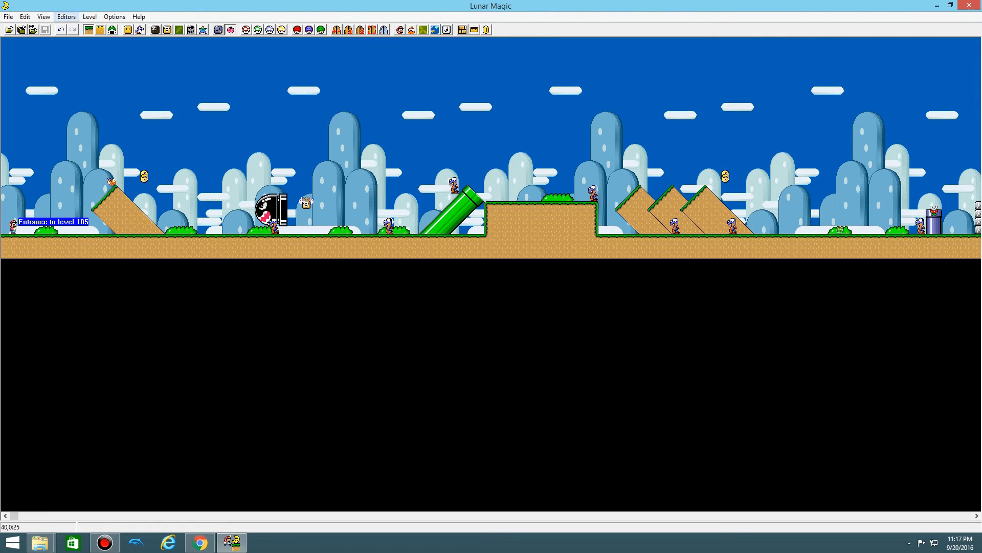
{"action": "left_click_drag", "start_coordinate": [145, 115], "coordinate": [193, 131]}
{"action": "mouse_move", "coordinate": [243, 91]}
{"action": "left_mouse_down"}
{"action": "mouse_move", "coordinate": [201, 132]}
{"action": "mouse_move", "coordinate": [234, 91]}
{"action": "left_mouse_up"}
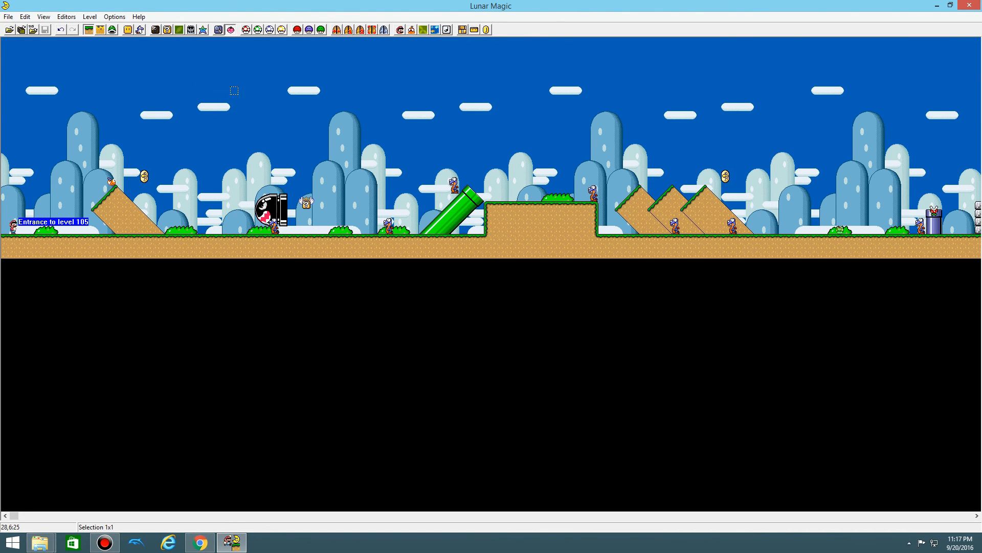